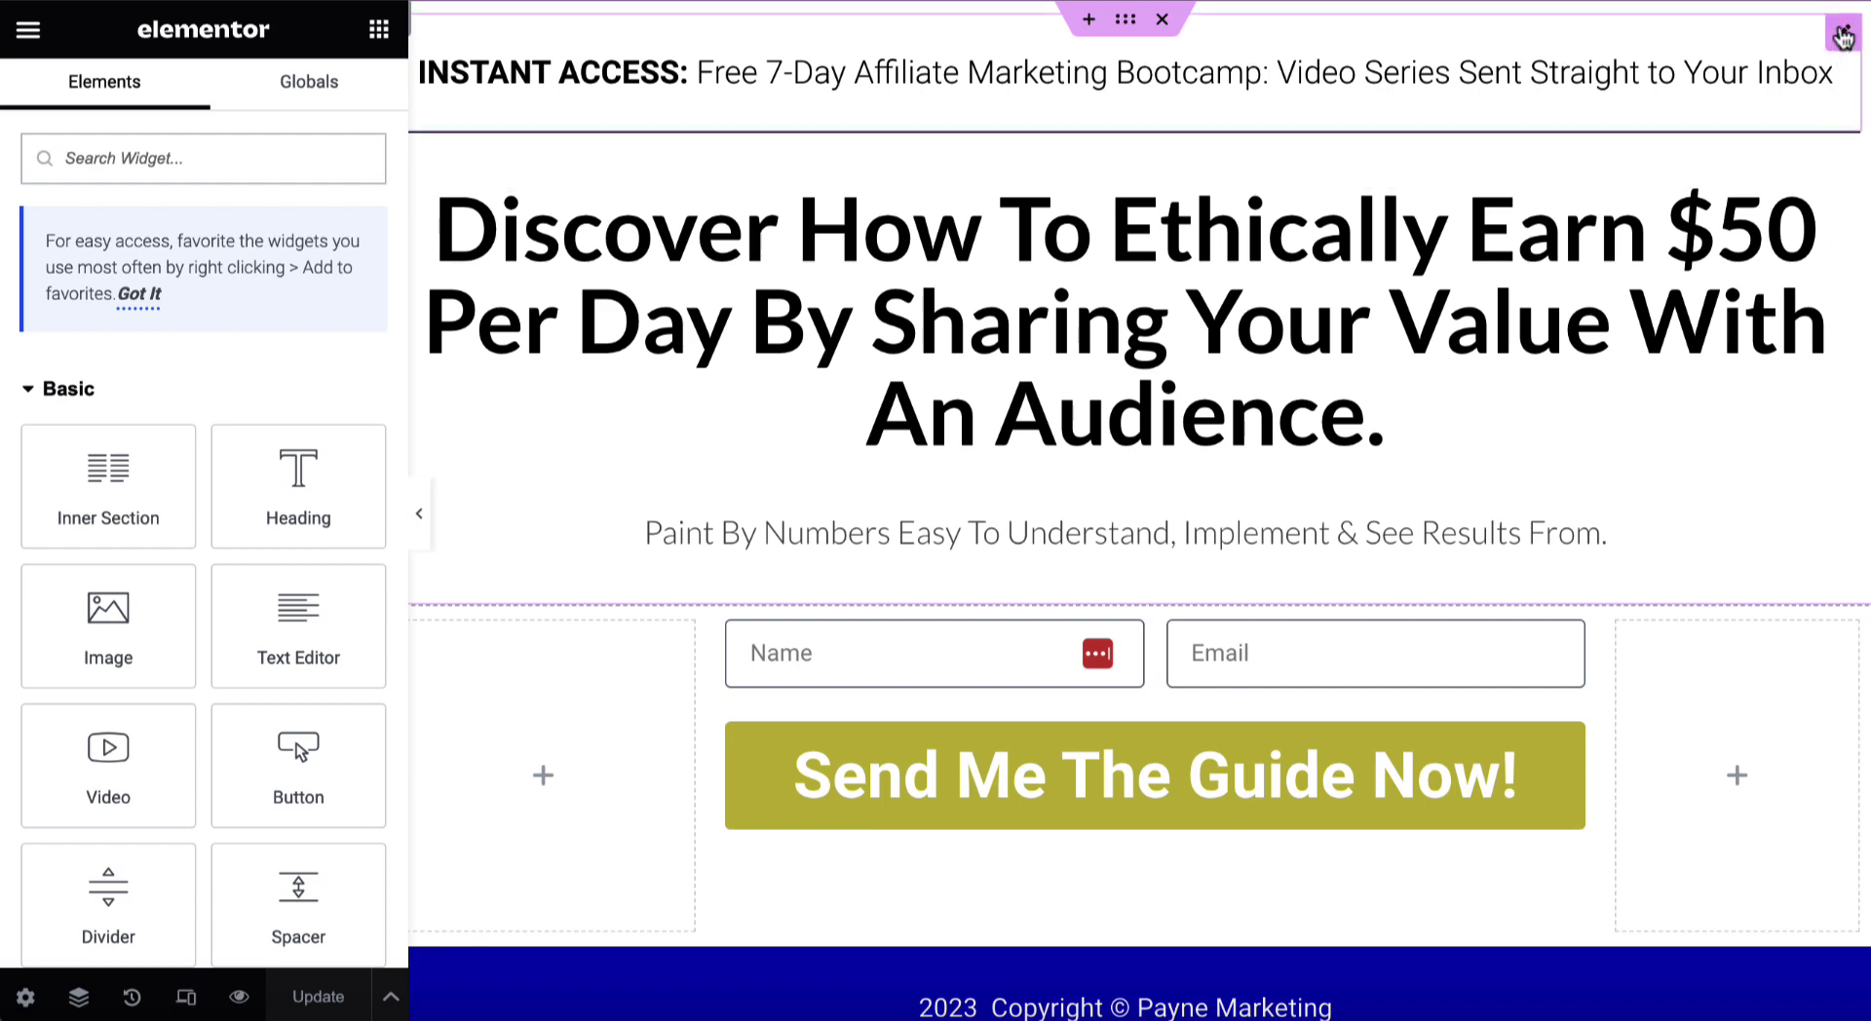
Open the INSTANT ACCESS text block above the headline for editing and make the words "Your Inbox" bold and underlined
click(1843, 36)
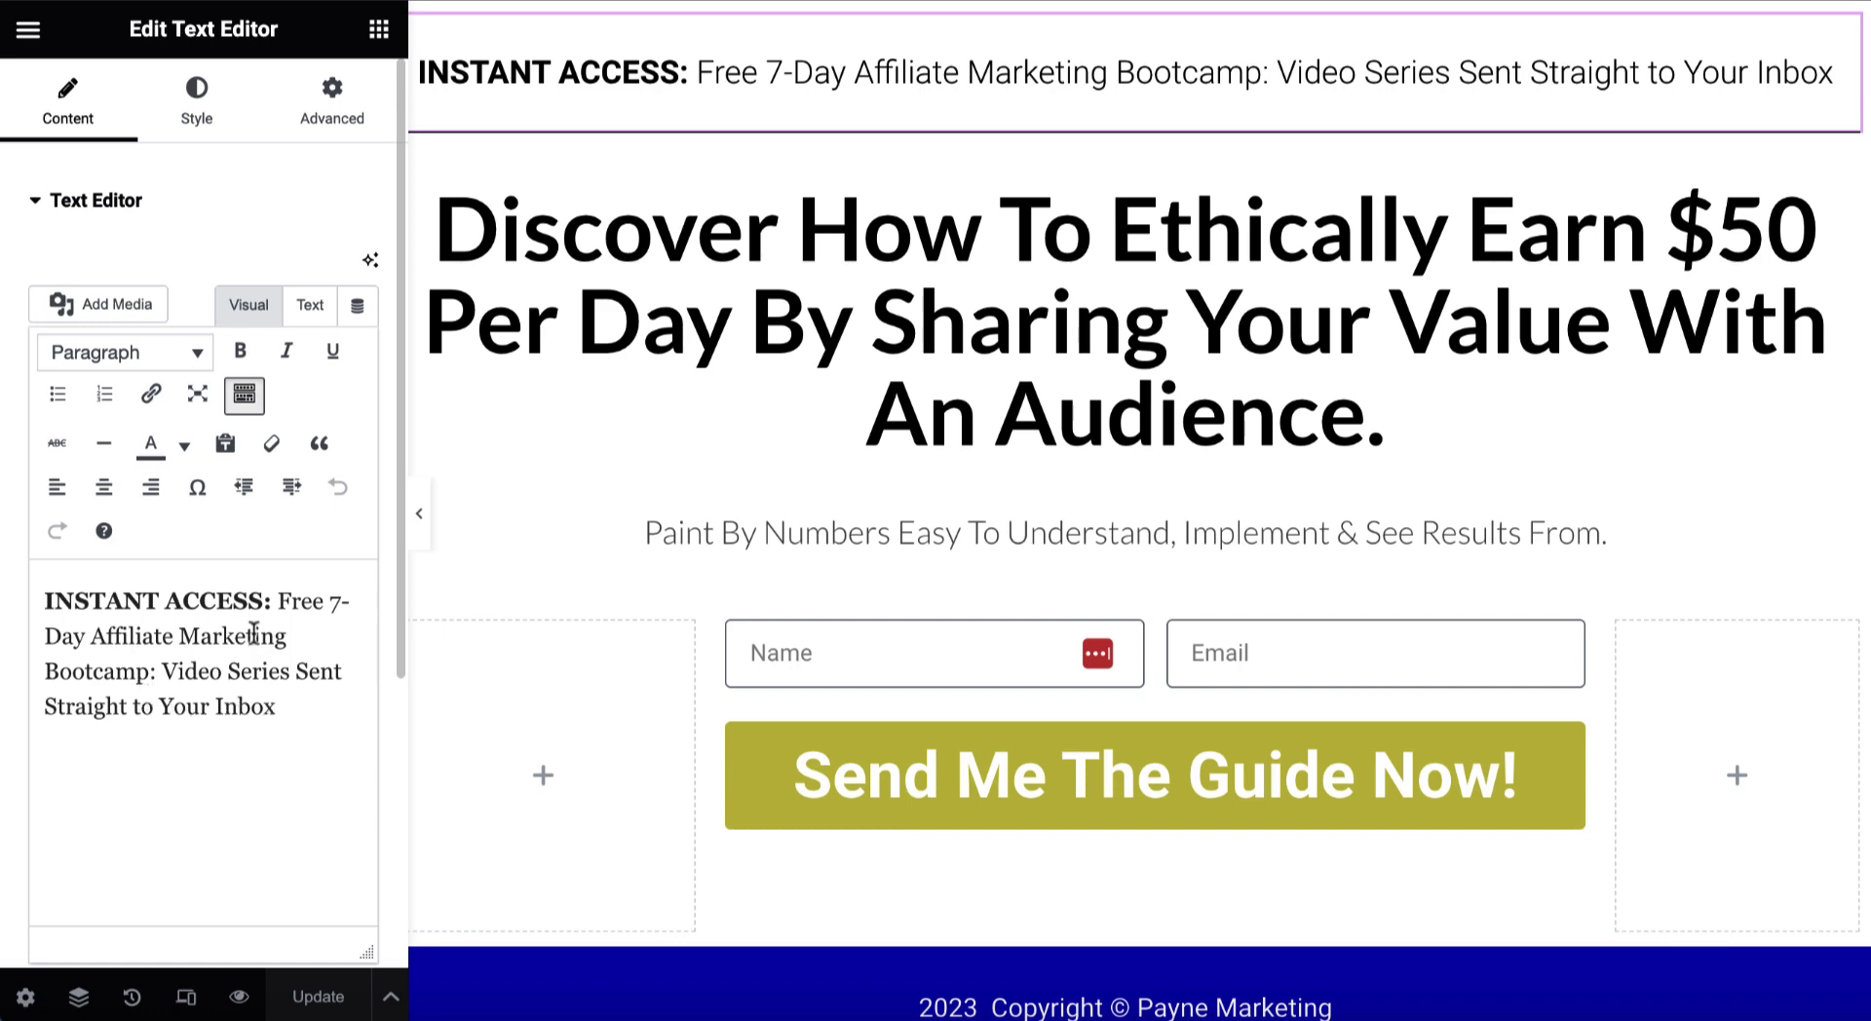
drag(281, 699, 163, 709)
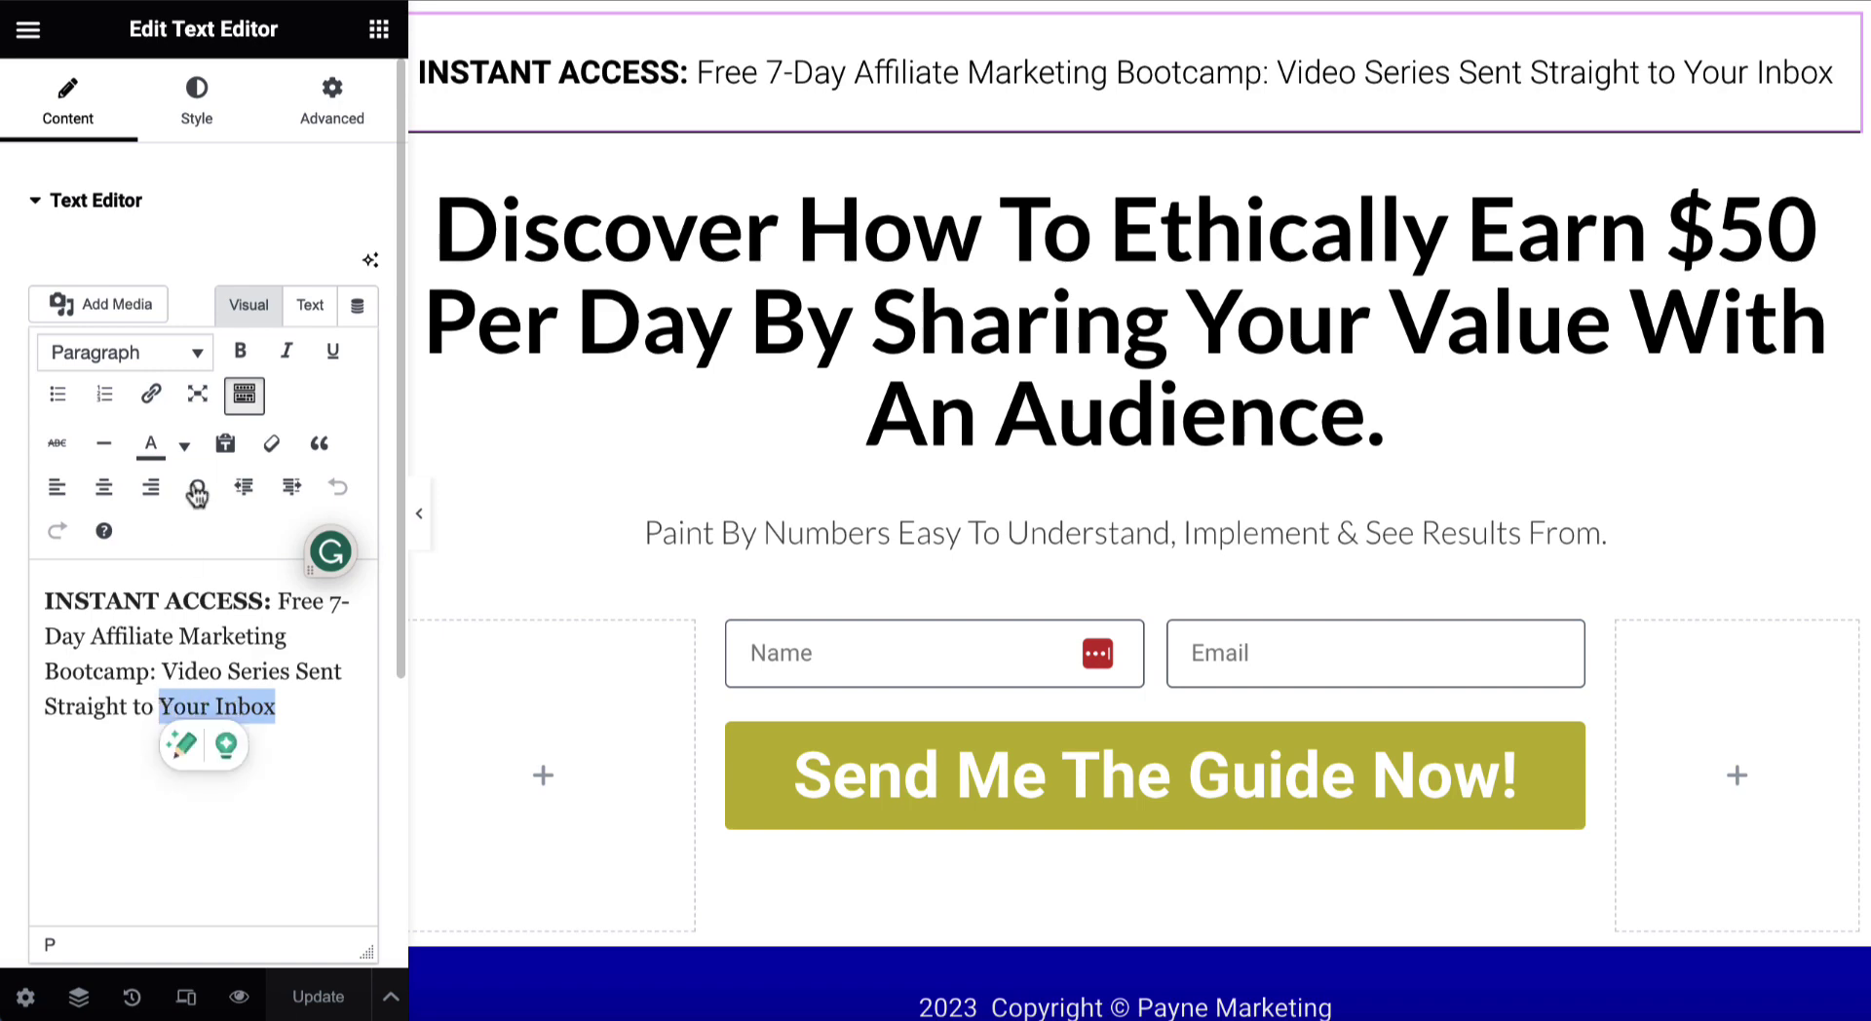
click(242, 351)
click(334, 352)
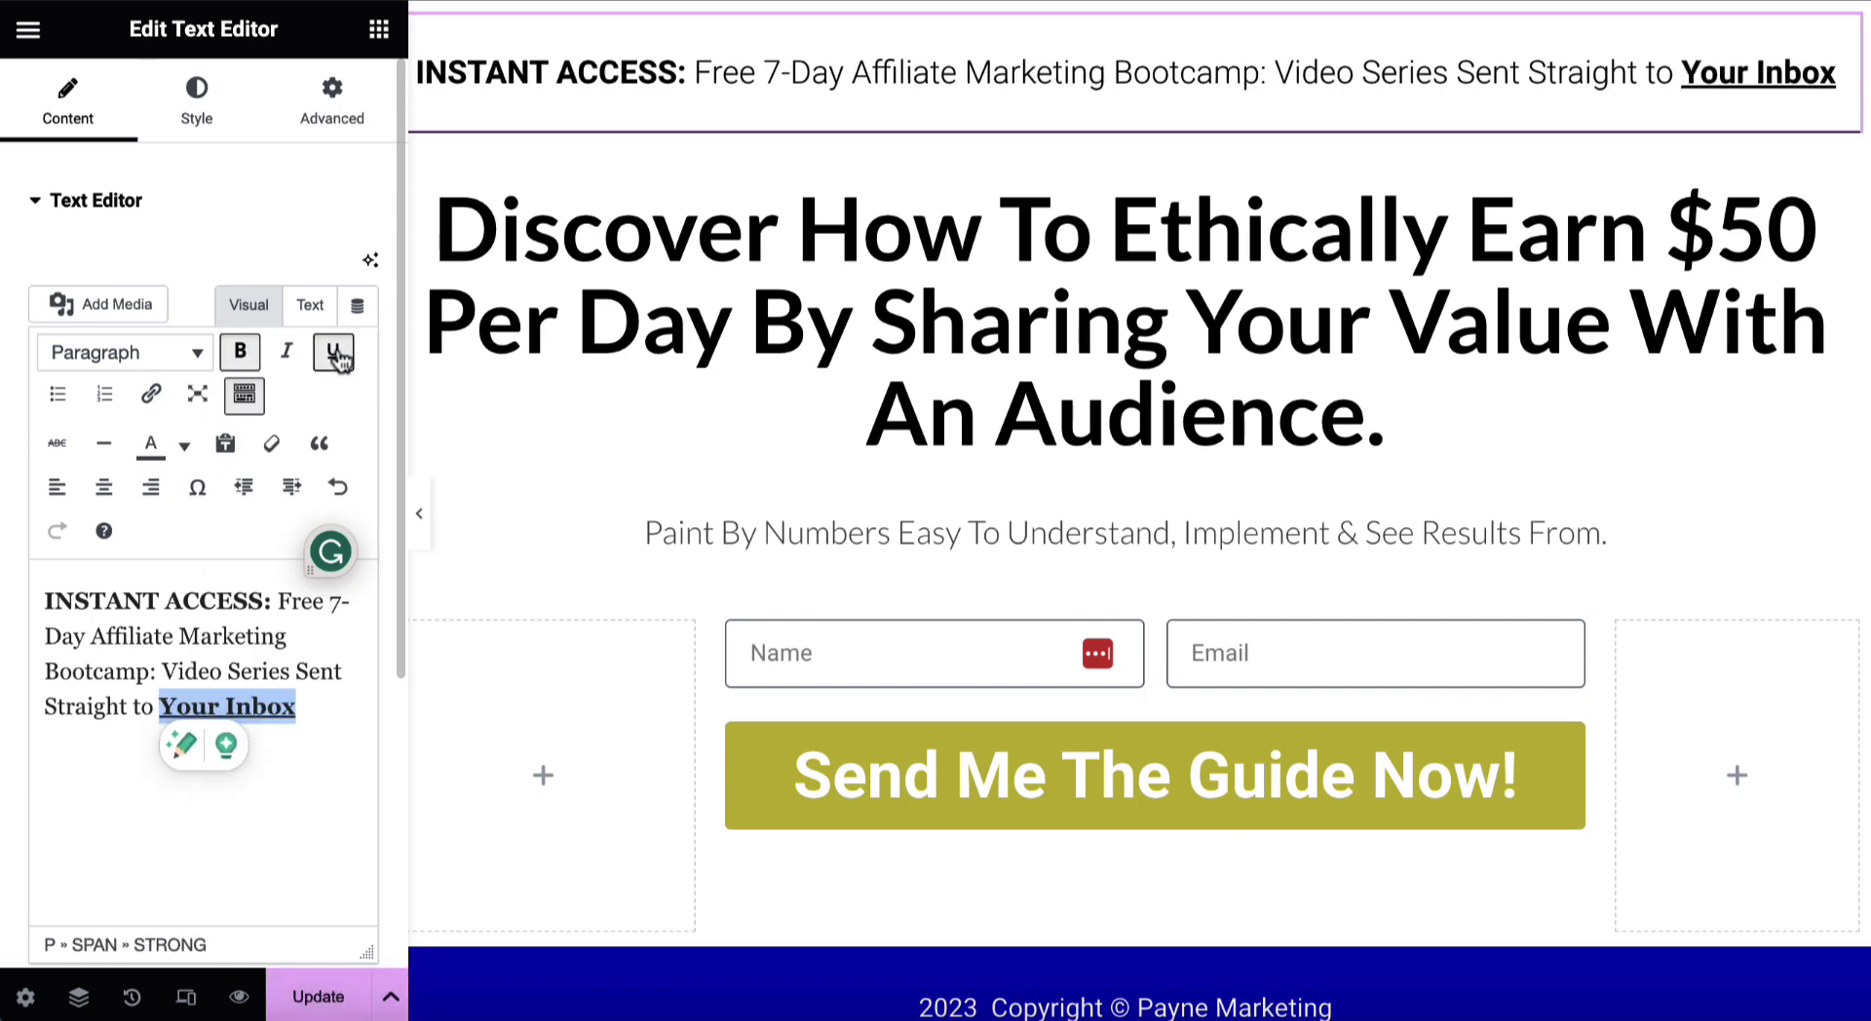
Remove the underline and bold formatting from "Your Inbox" in the text block
click(288, 355)
click(287, 353)
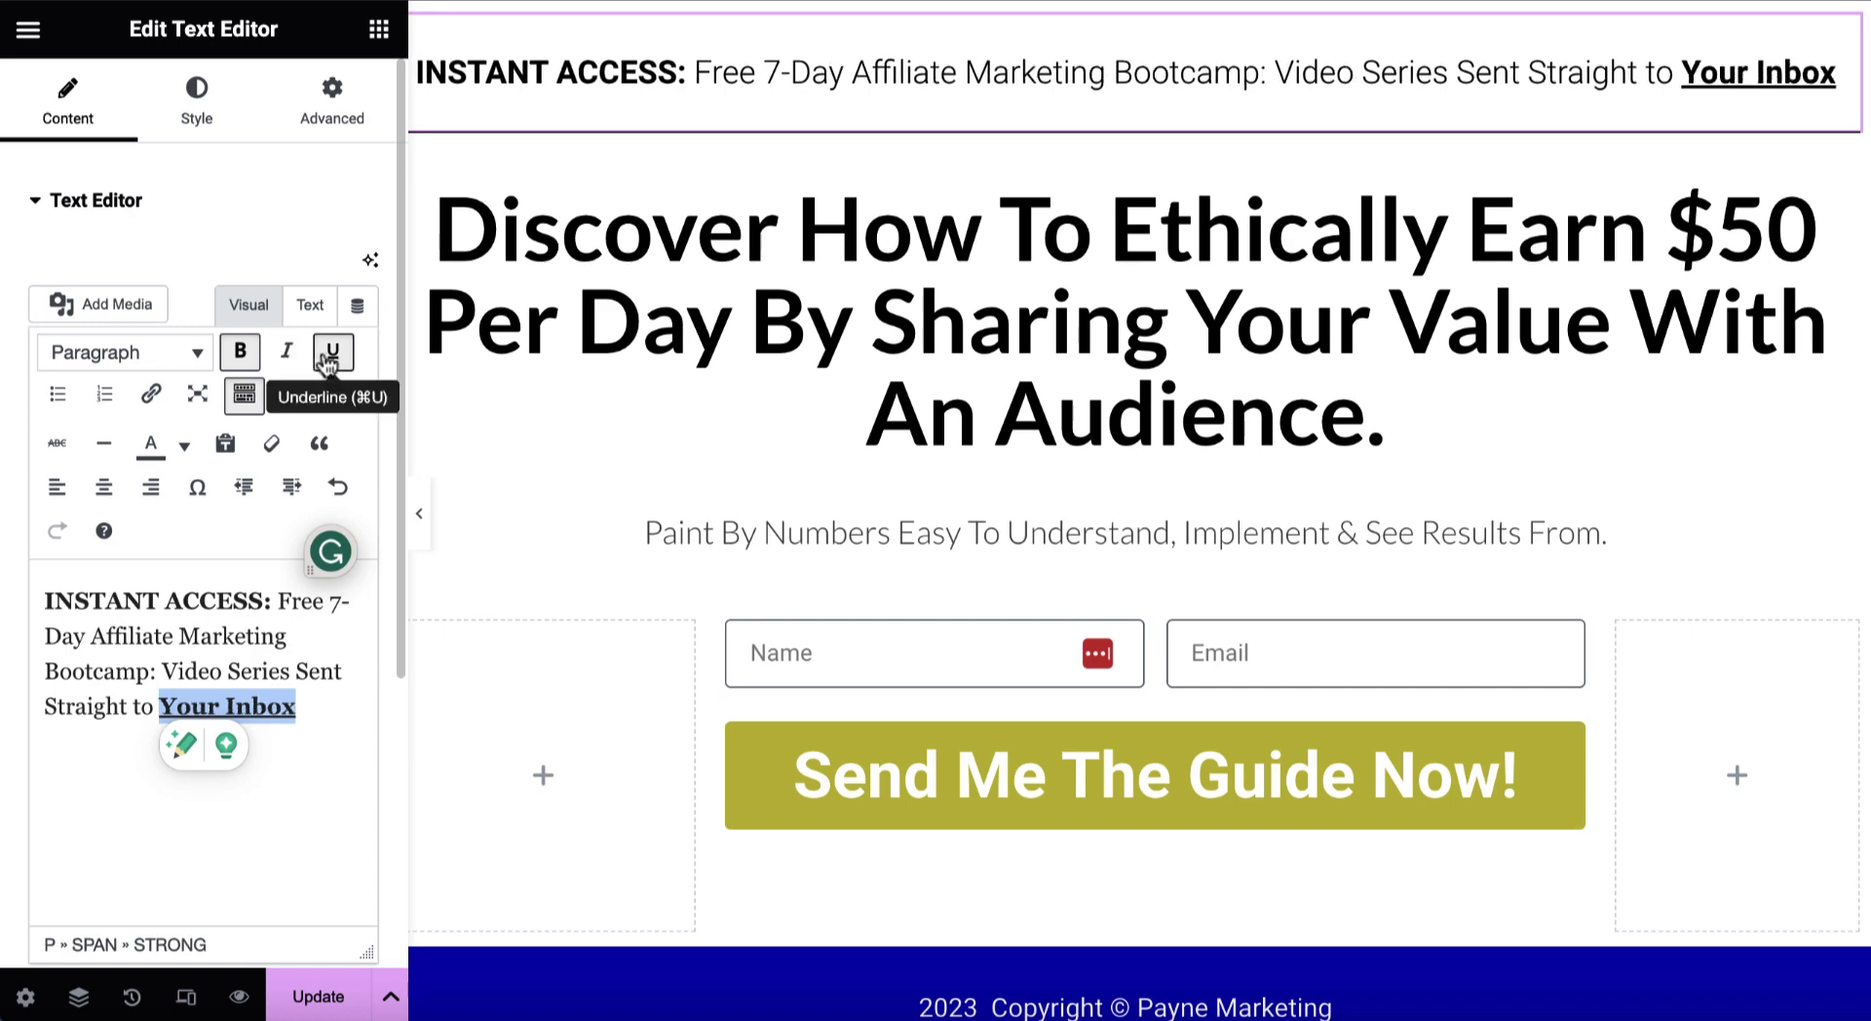
click(333, 352)
click(240, 352)
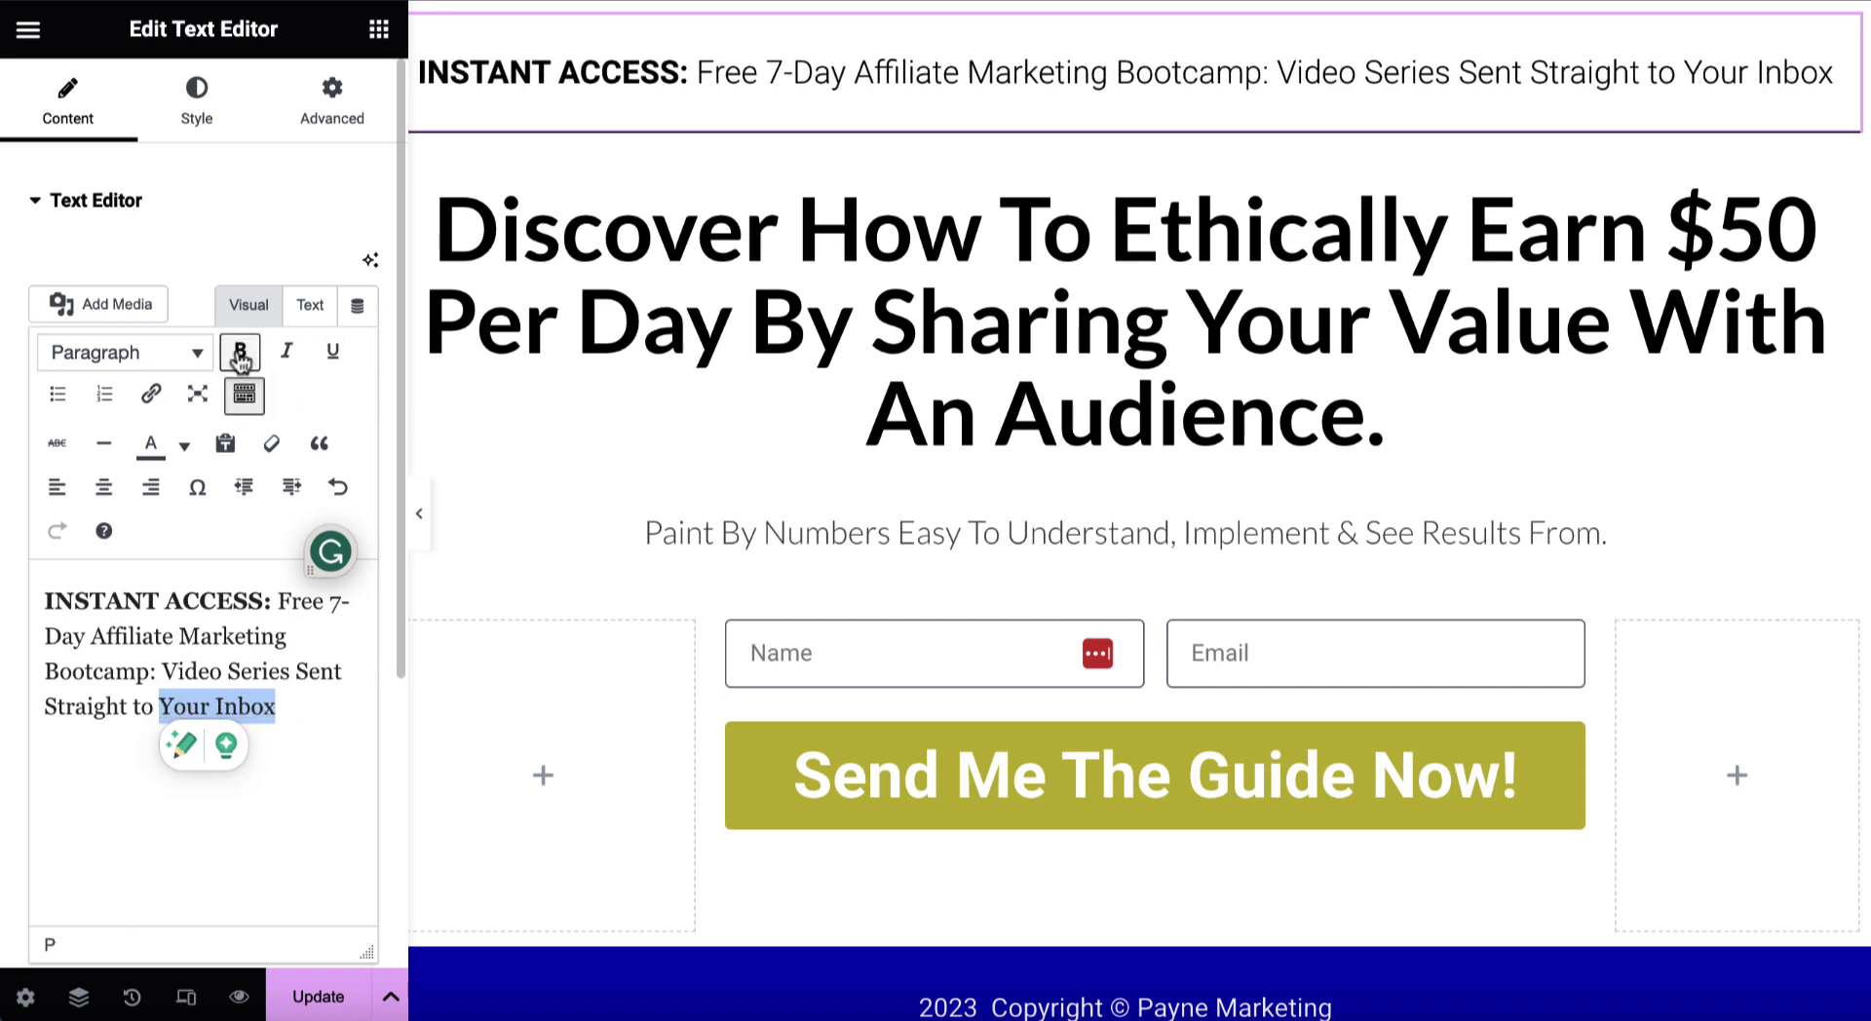
Try blue as the text color of "Your Inbox" and set those words back to black
click(184, 446)
click(210, 532)
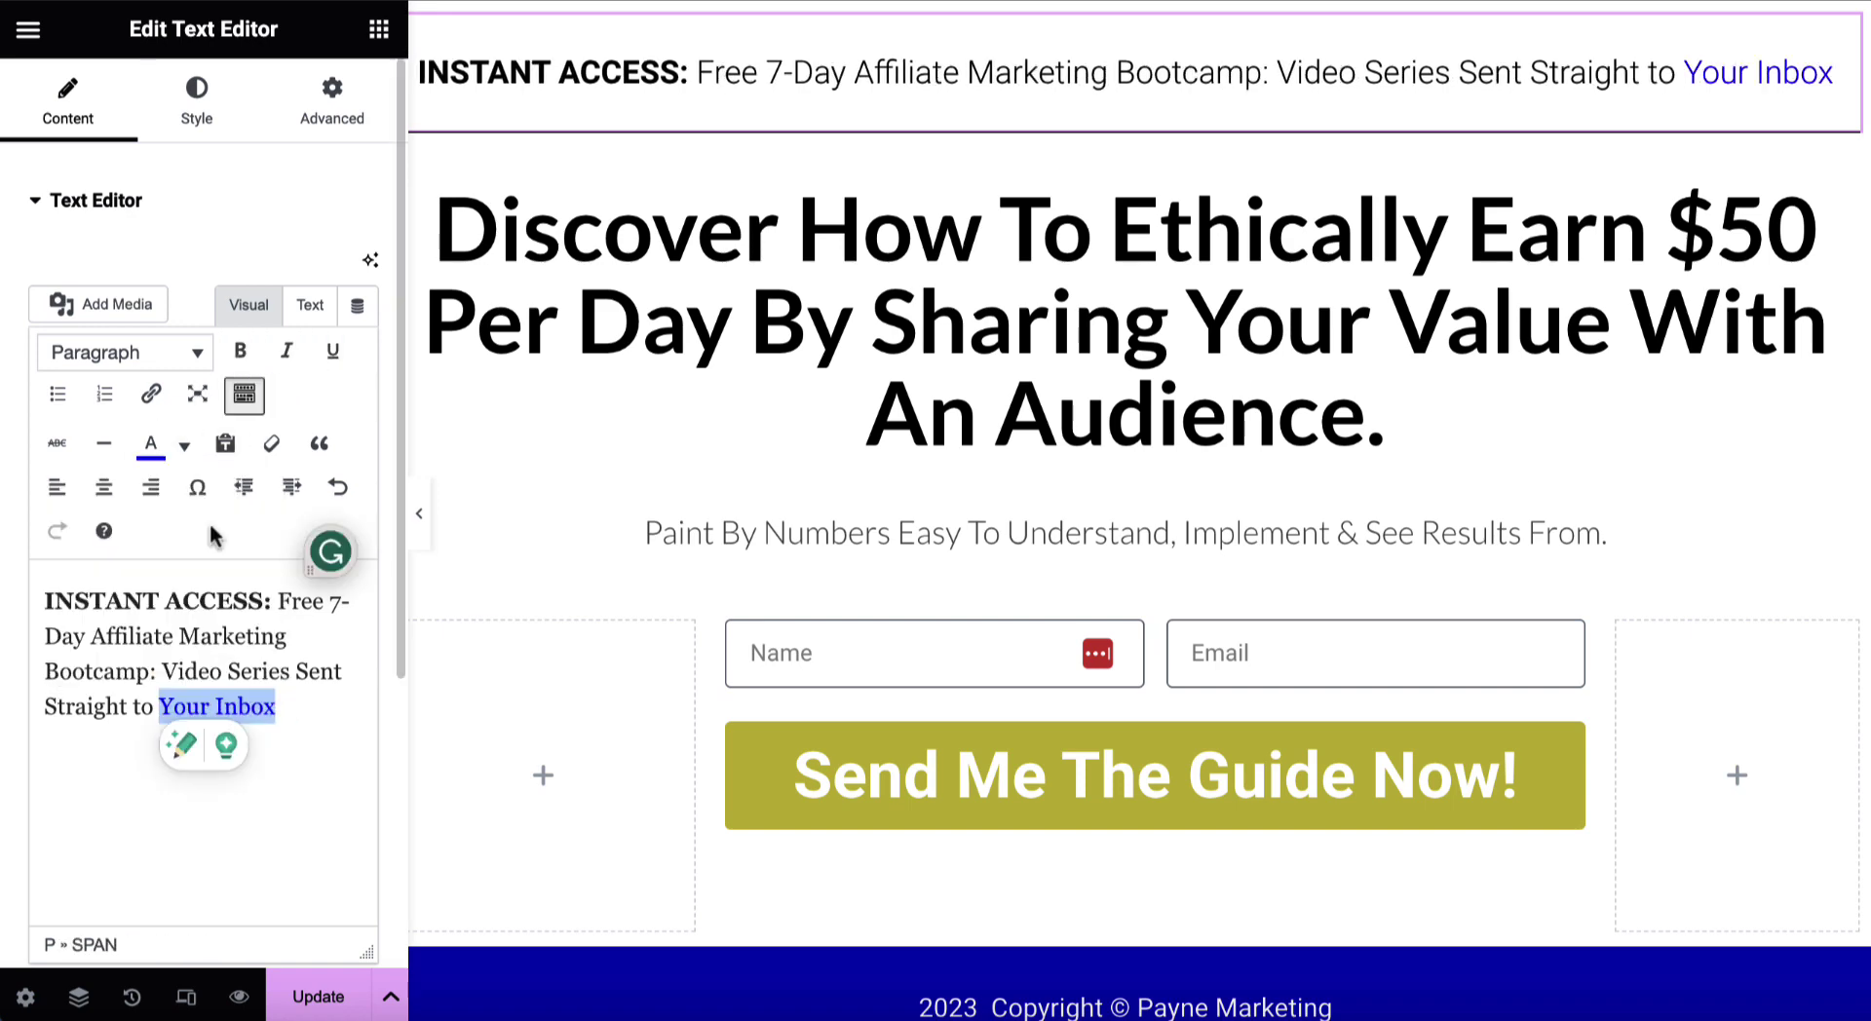
click(185, 446)
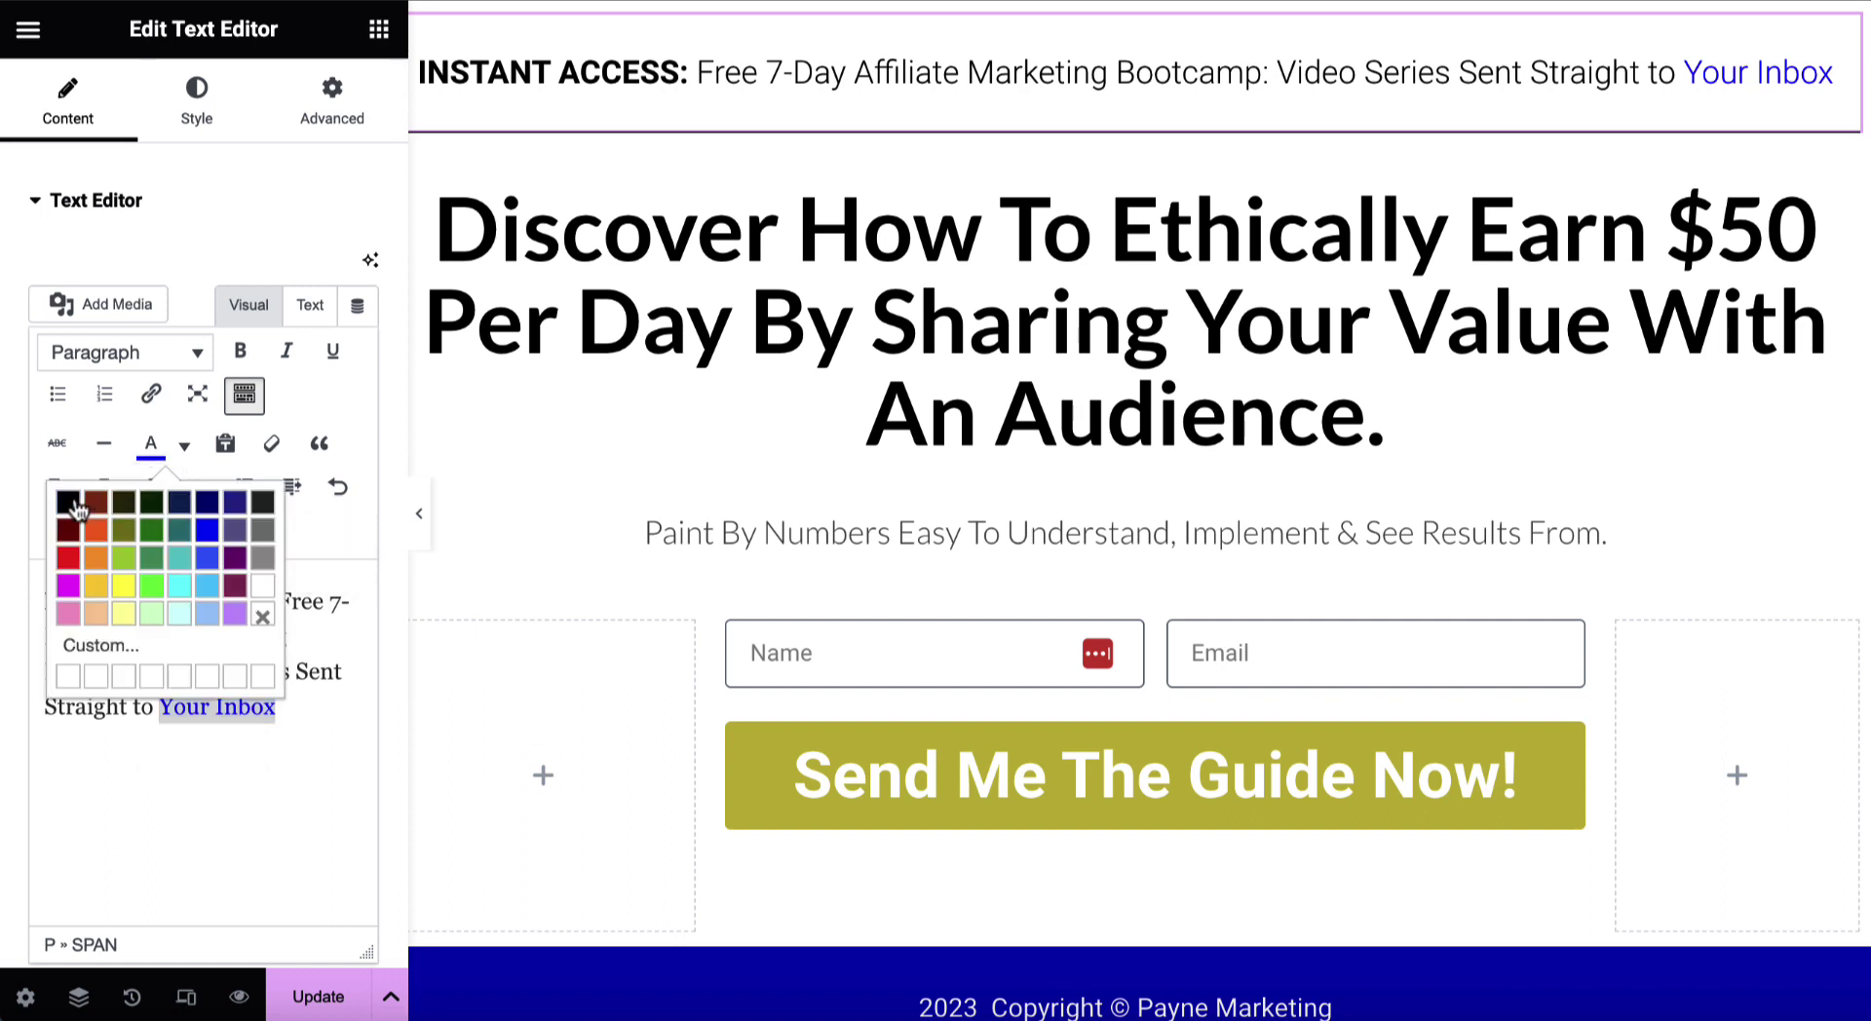
click(112, 505)
click(292, 842)
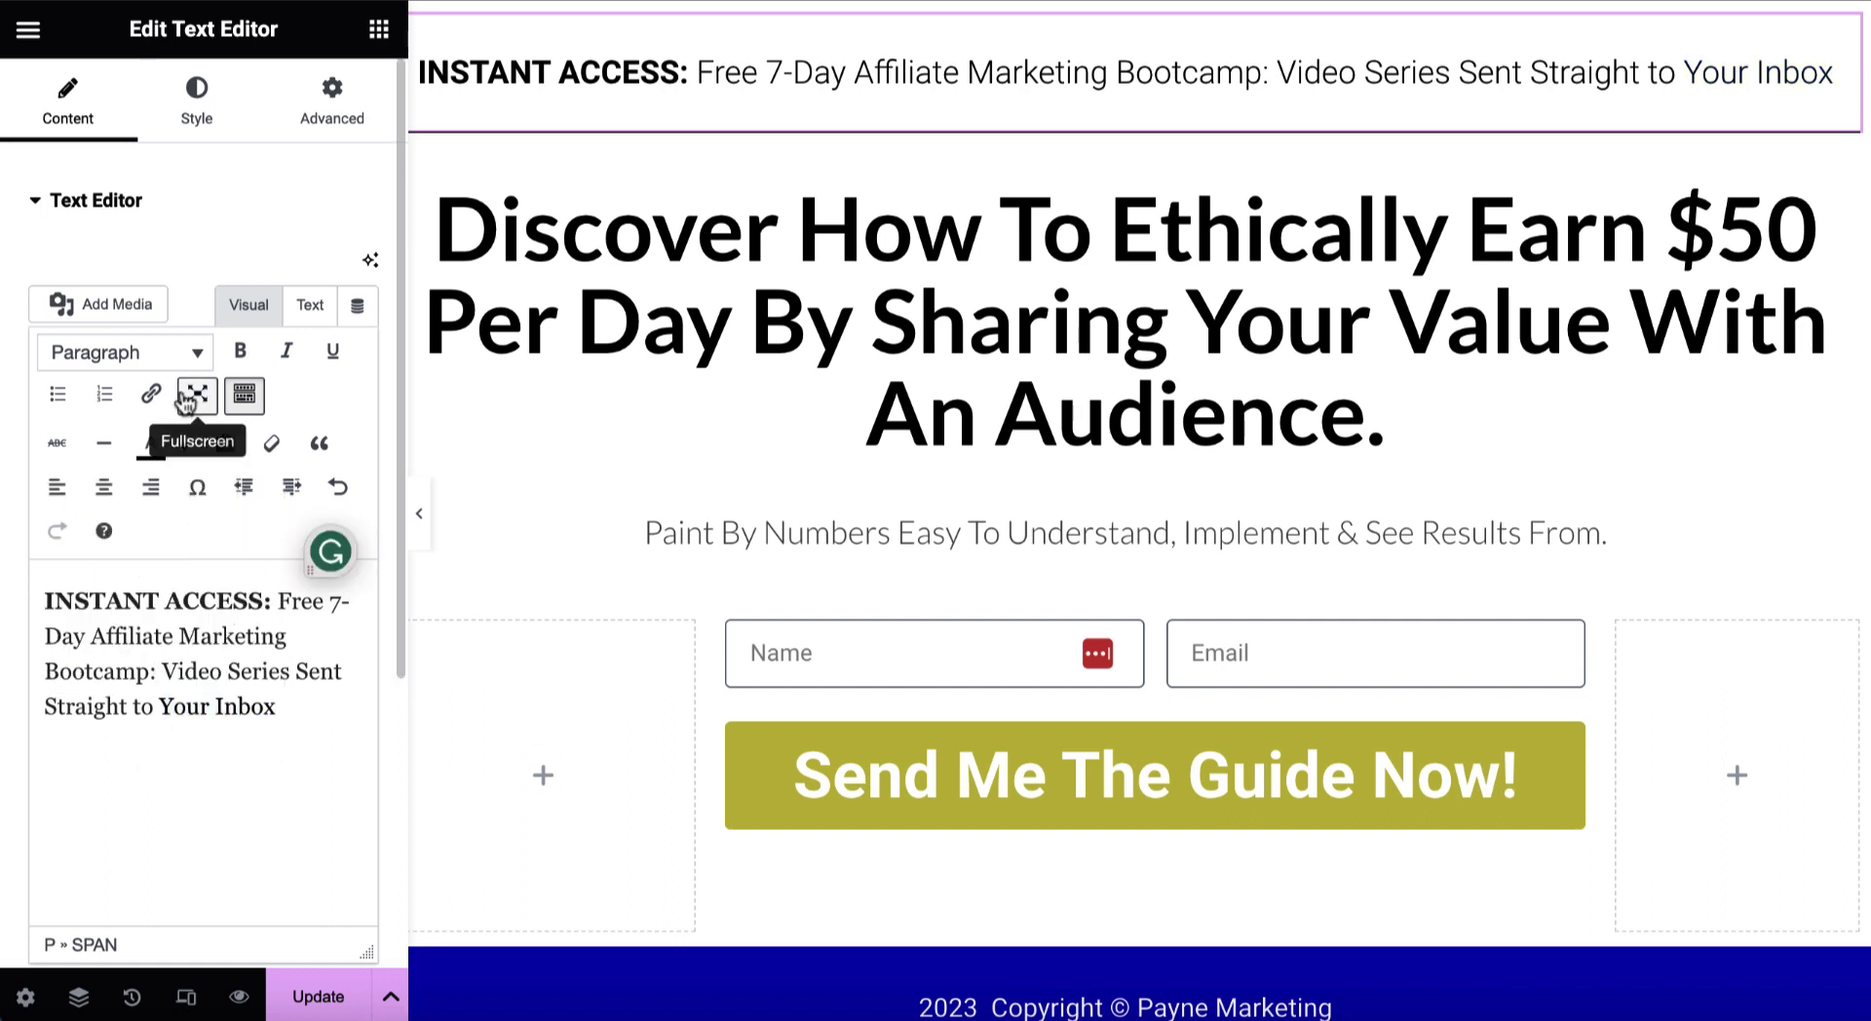
Try right and justified alignment on the INSTANT ACCESS text block and set it to centered
click(210, 113)
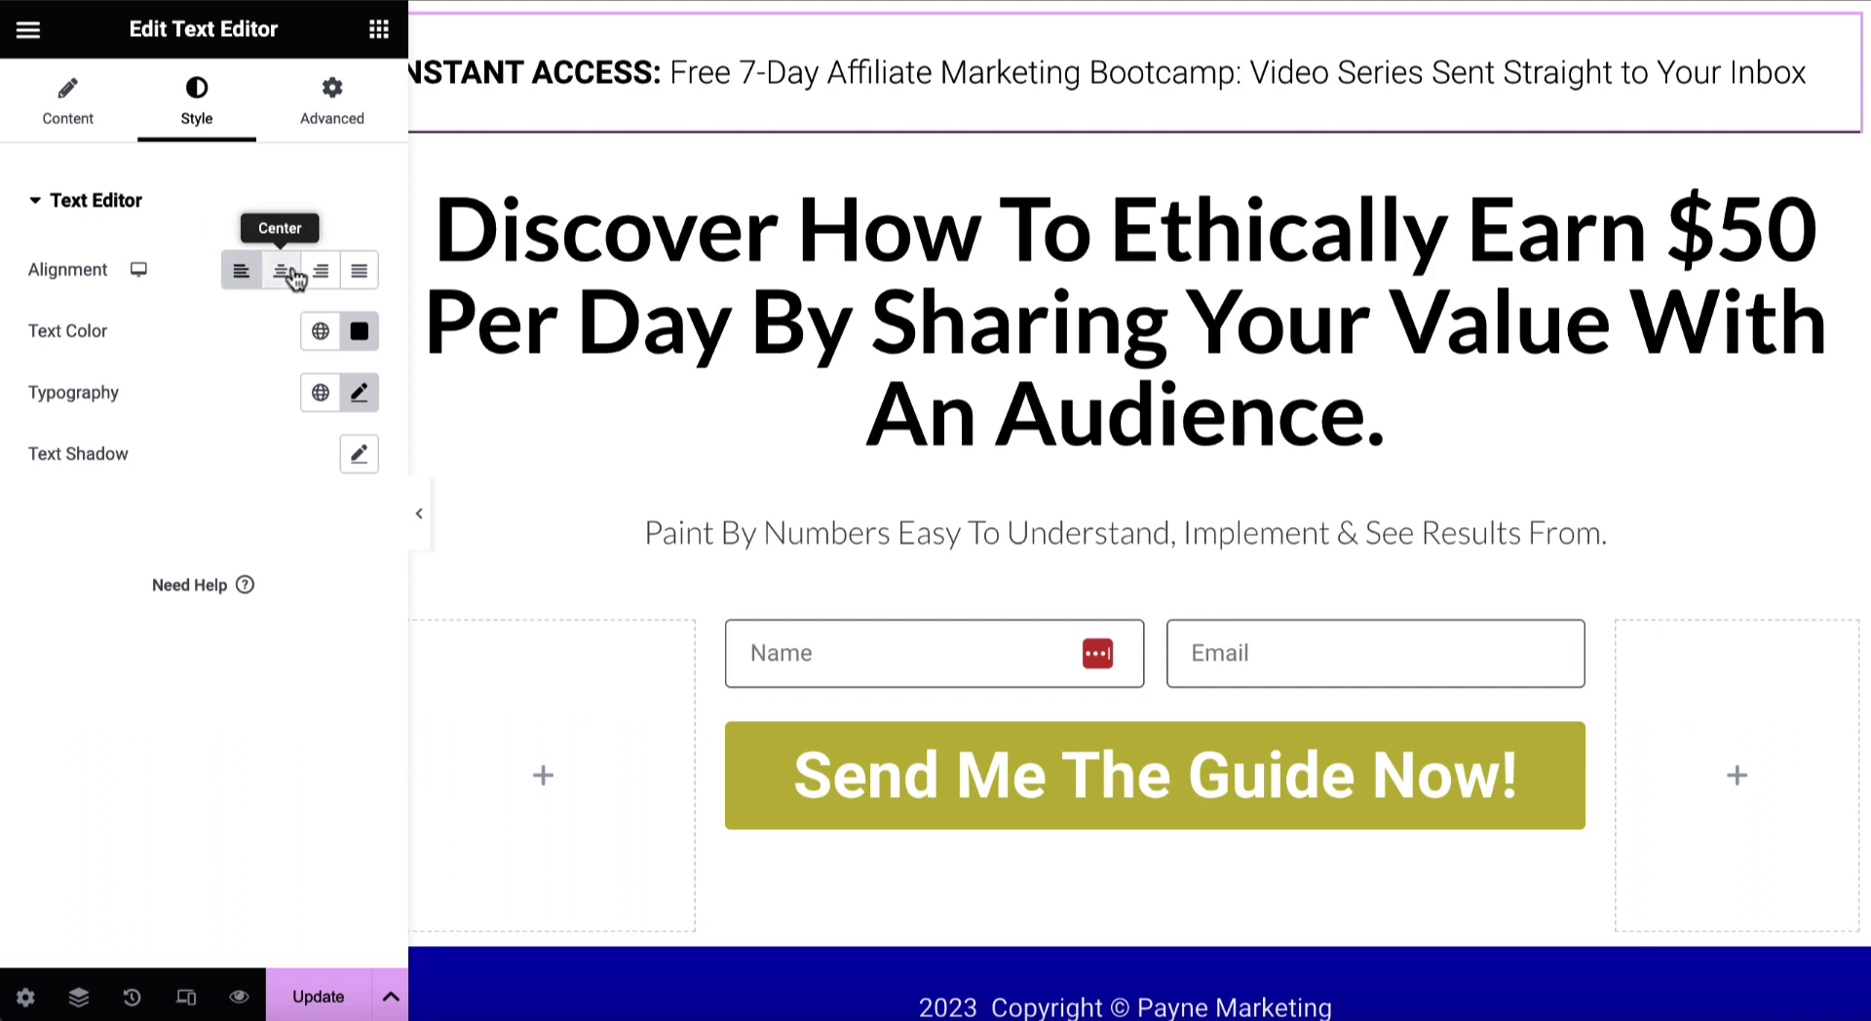
click(327, 281)
click(359, 274)
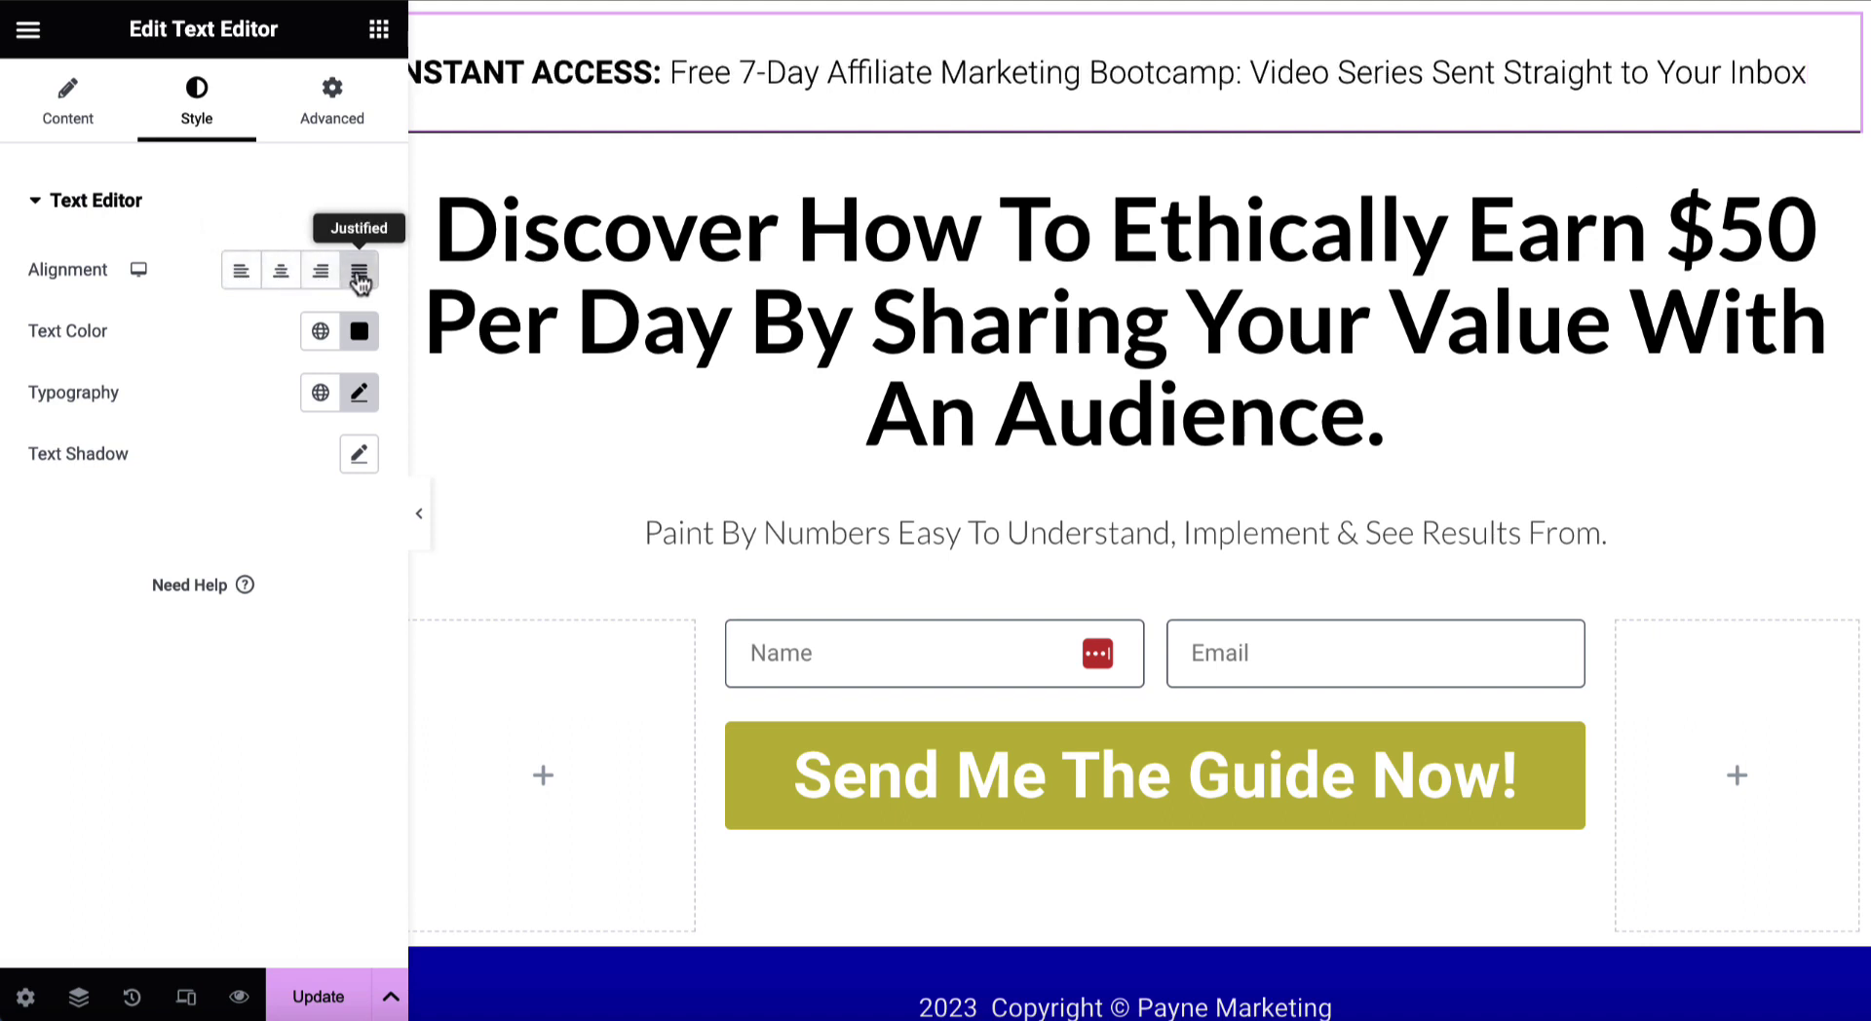
click(283, 276)
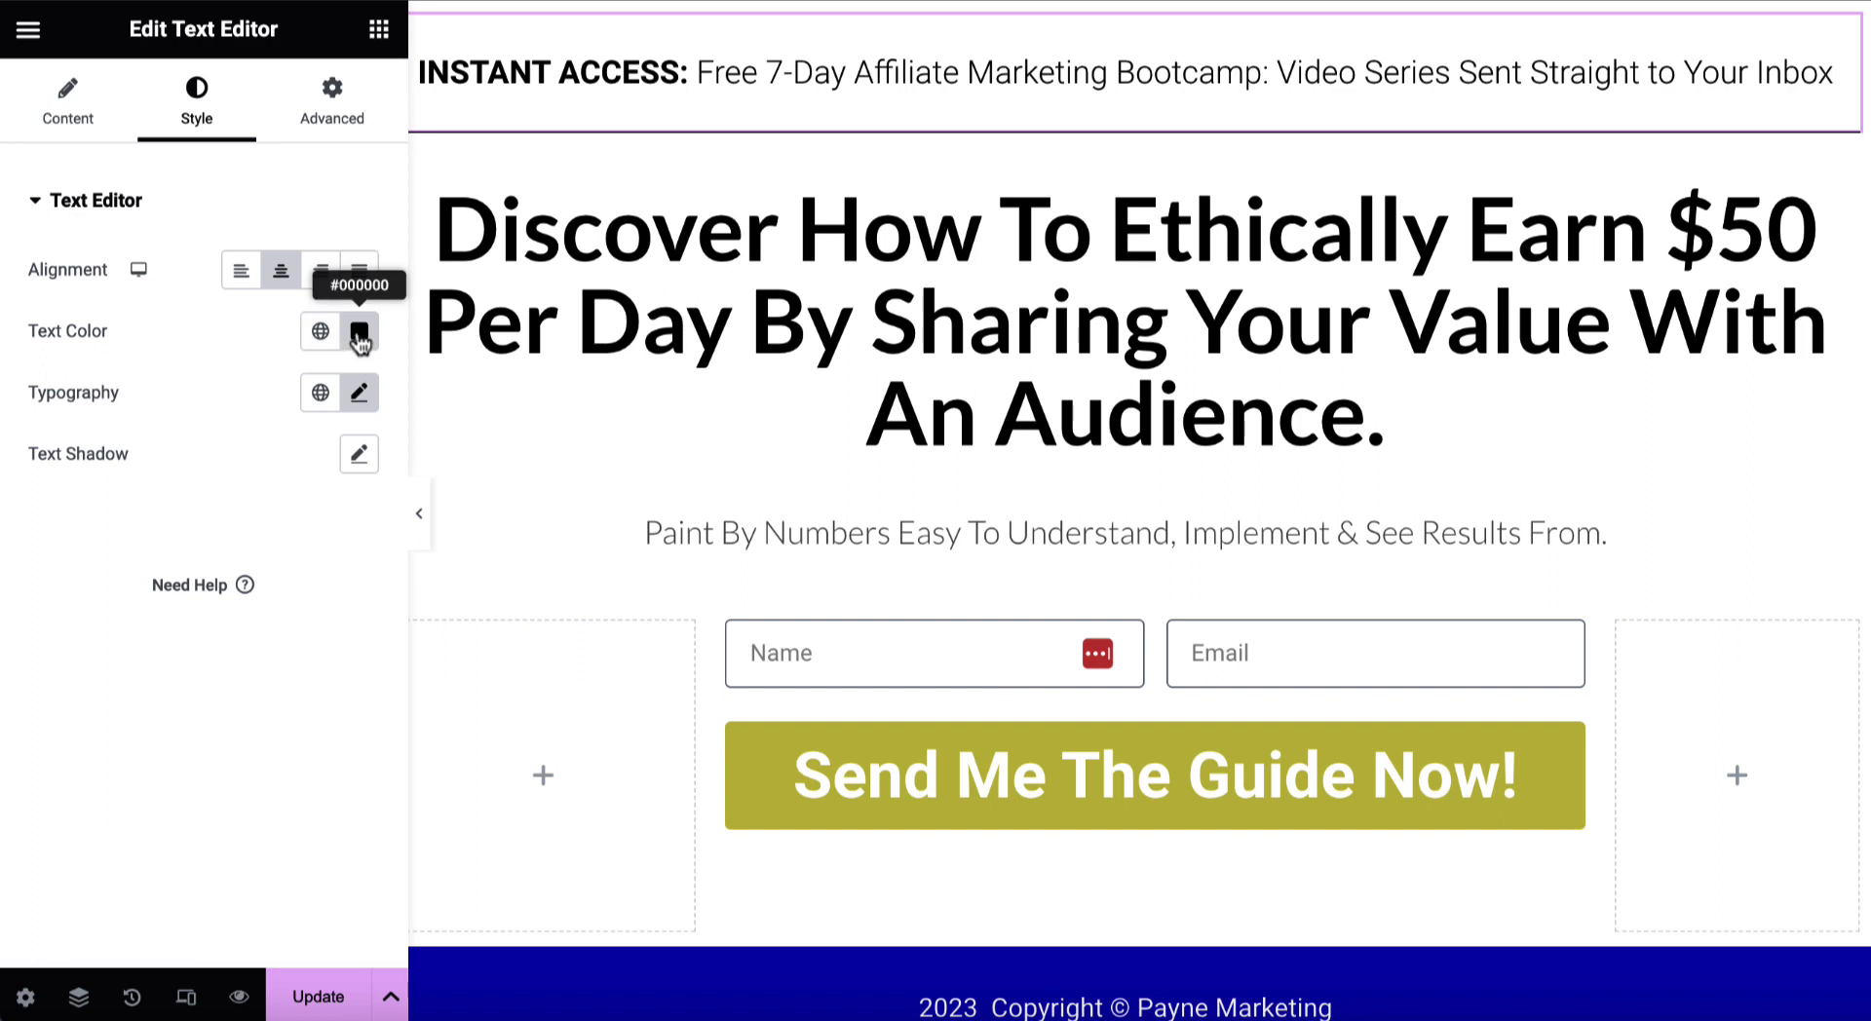
Try blue #1567B4 as the text color of the whole INSTANT ACCESS block and return it to black, #000000
click(359, 337)
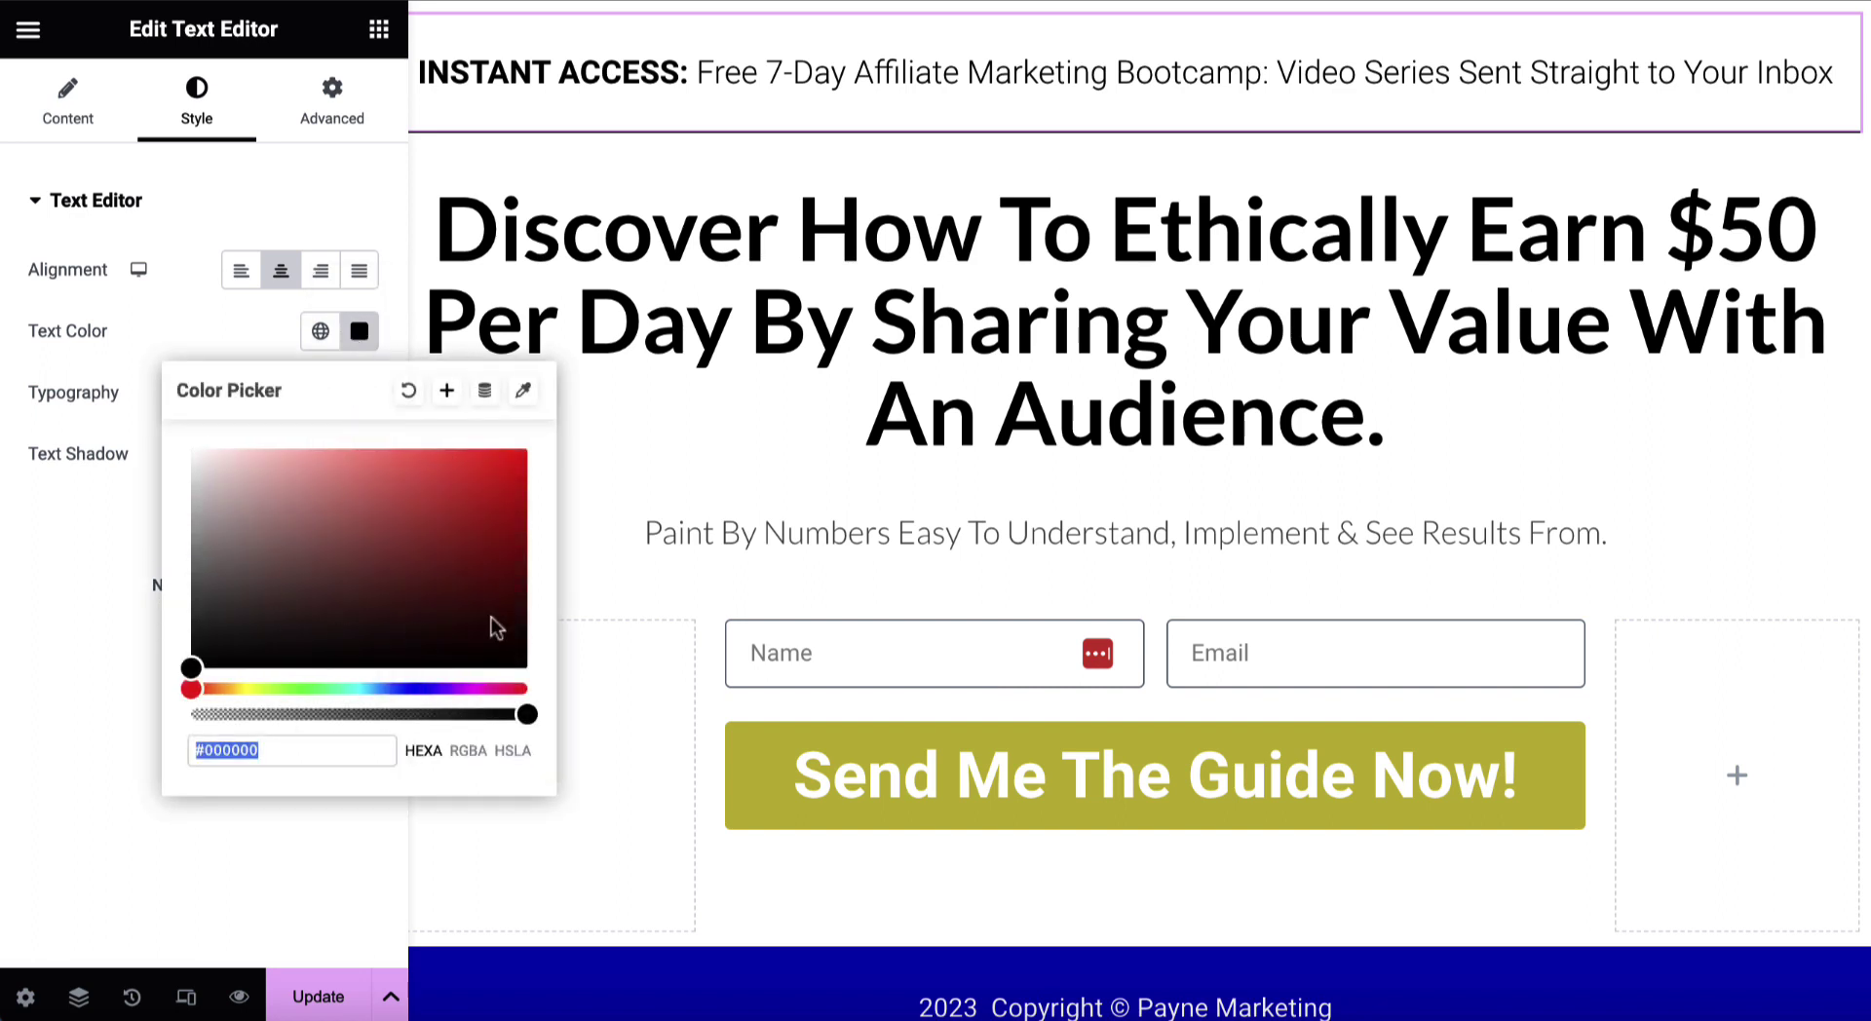
drag(196, 668, 407, 620)
drag(191, 689, 386, 690)
click(487, 510)
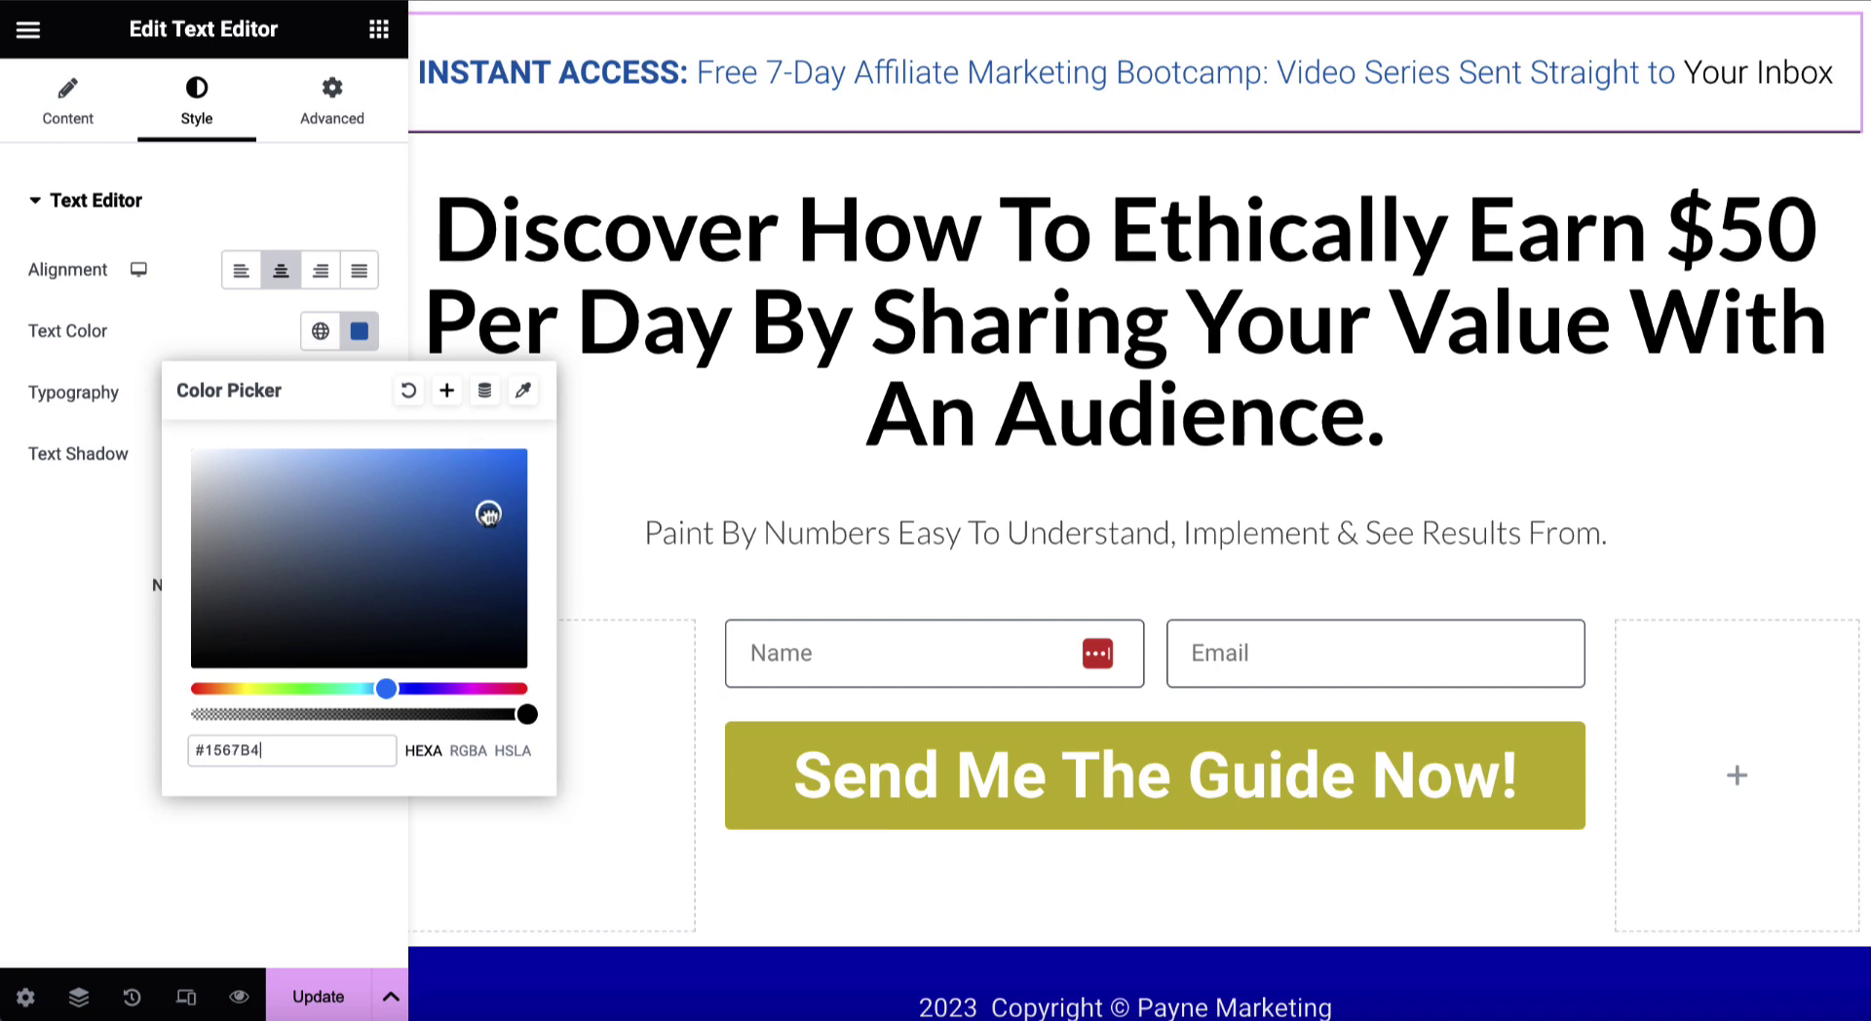
drag(486, 511, 156, 702)
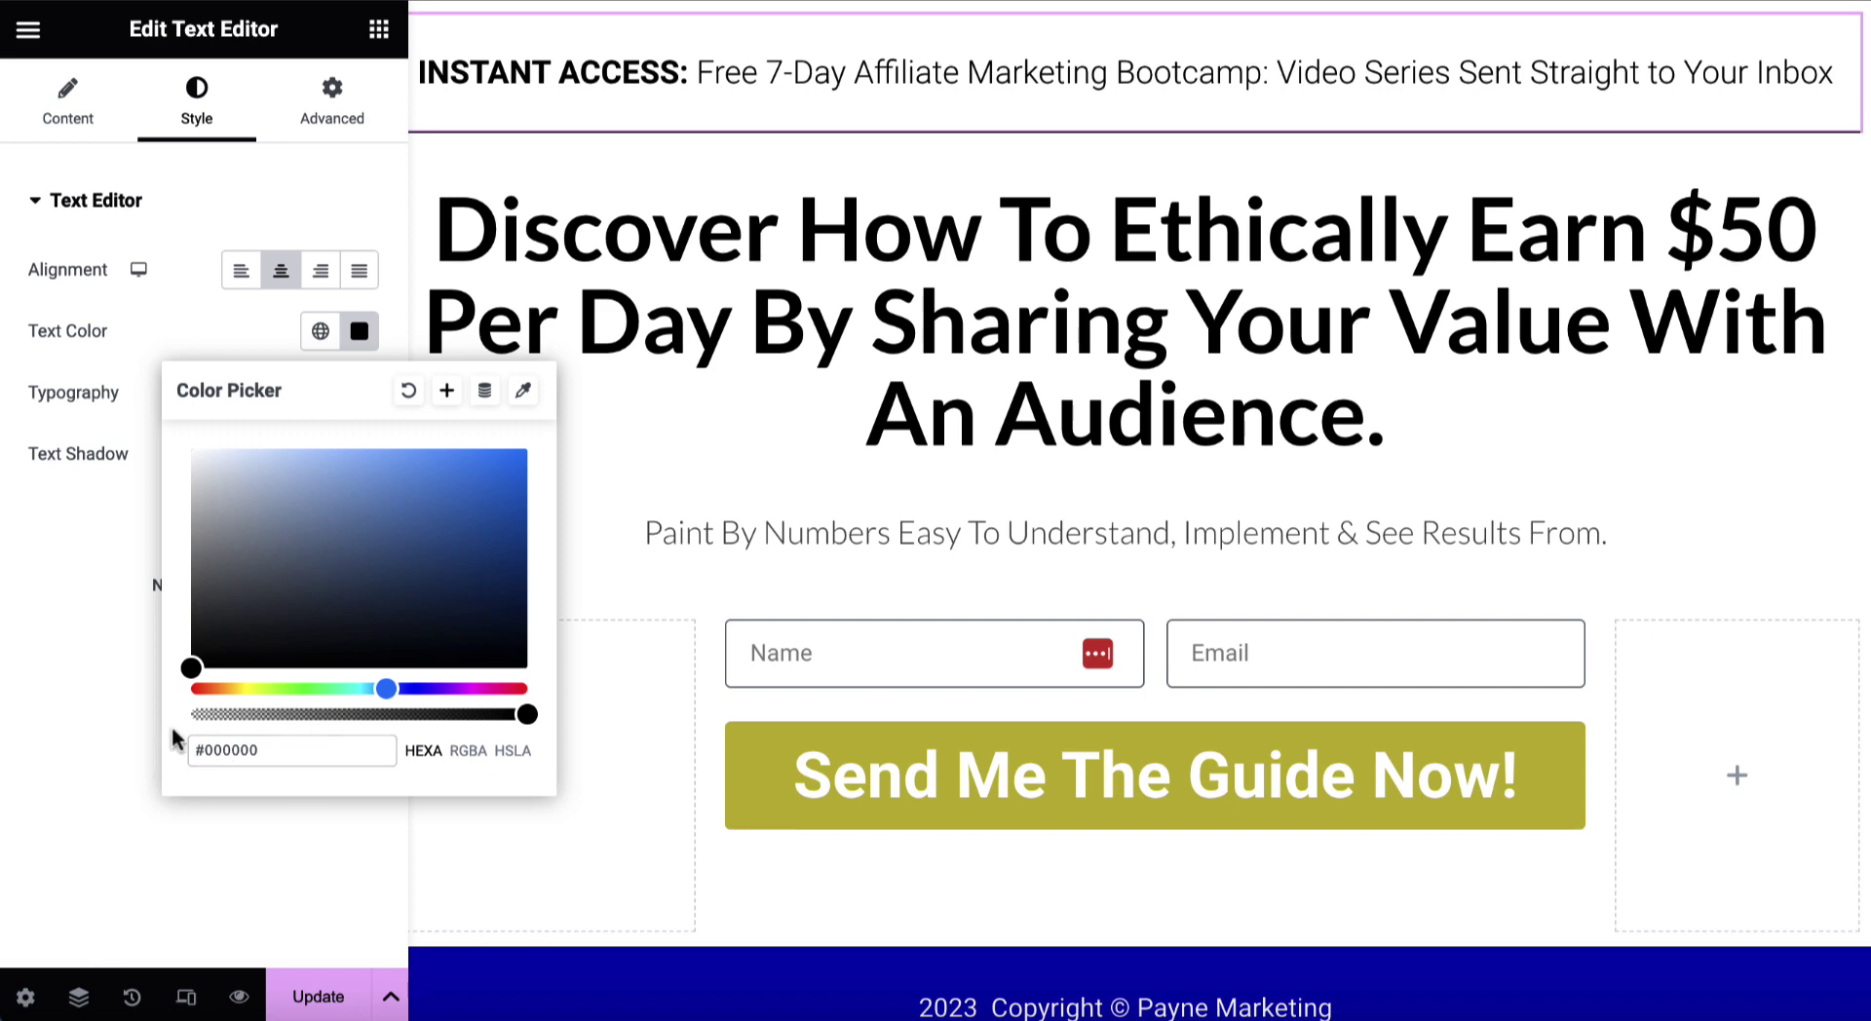
click(168, 337)
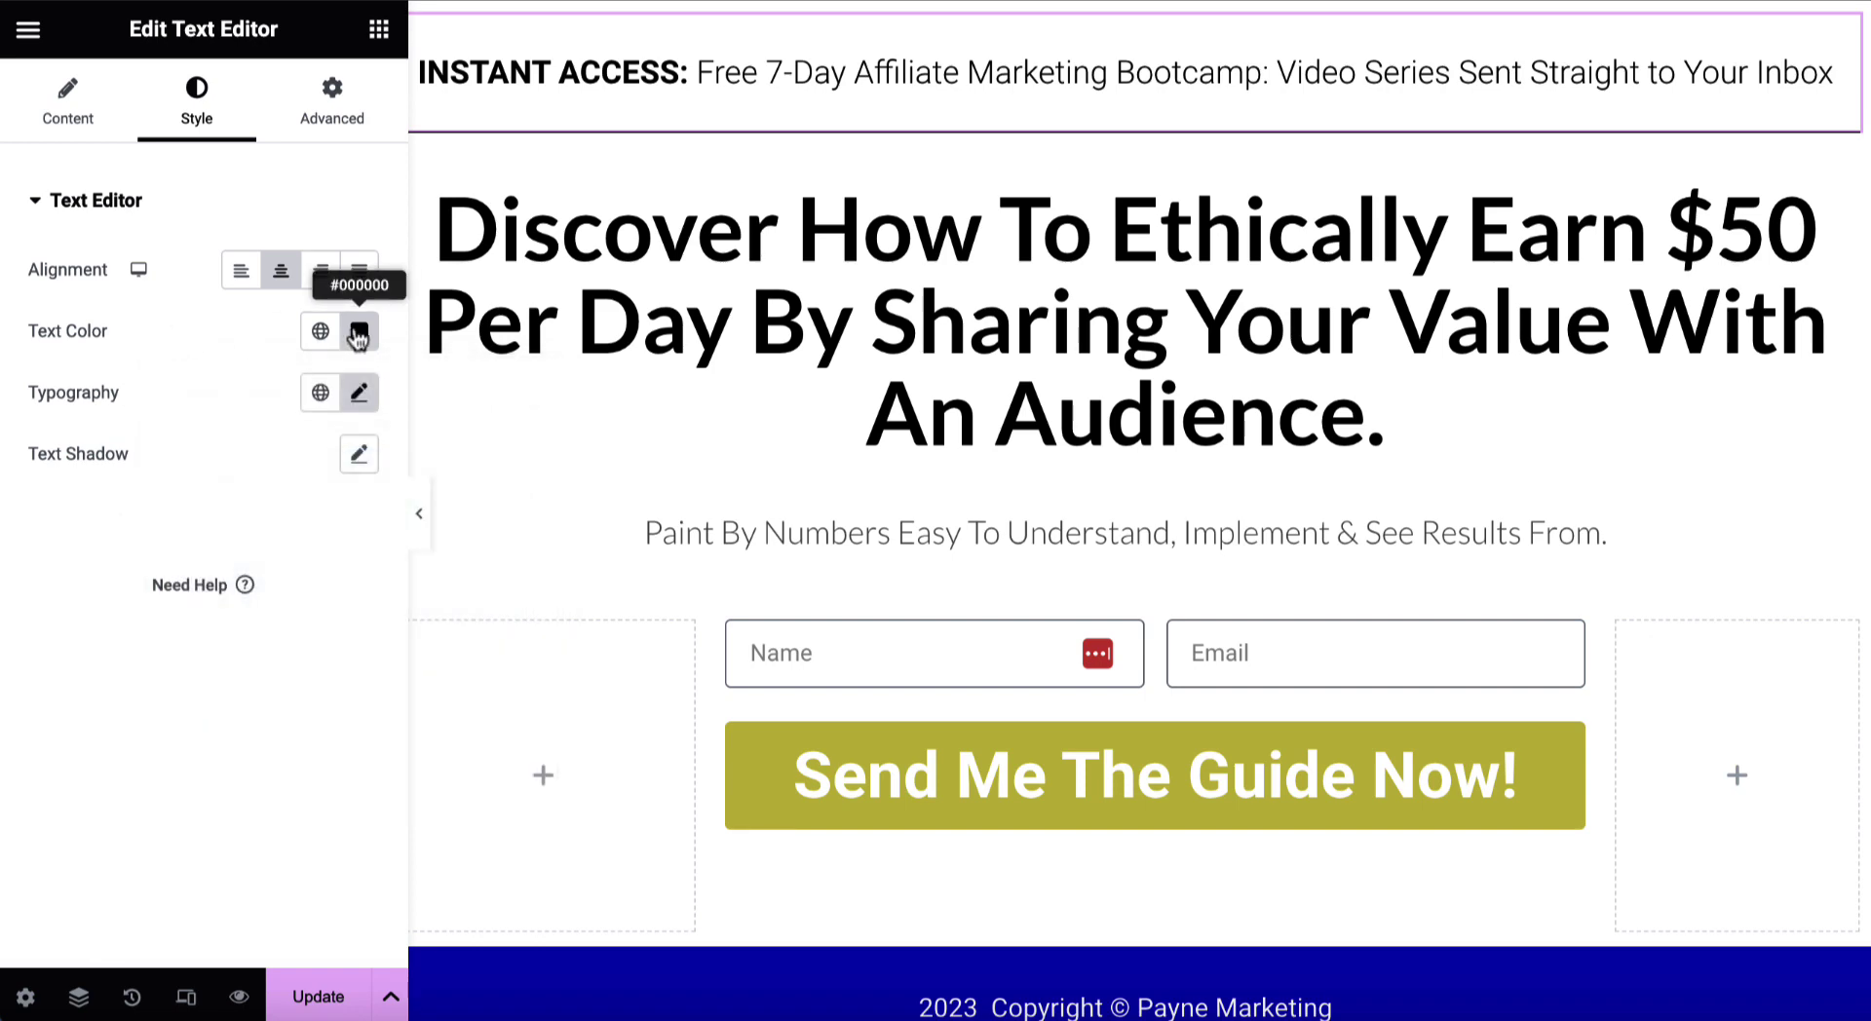
Try the Verdana font family on the INSTANT ACCESS text and switch it back to Roboto
click(359, 395)
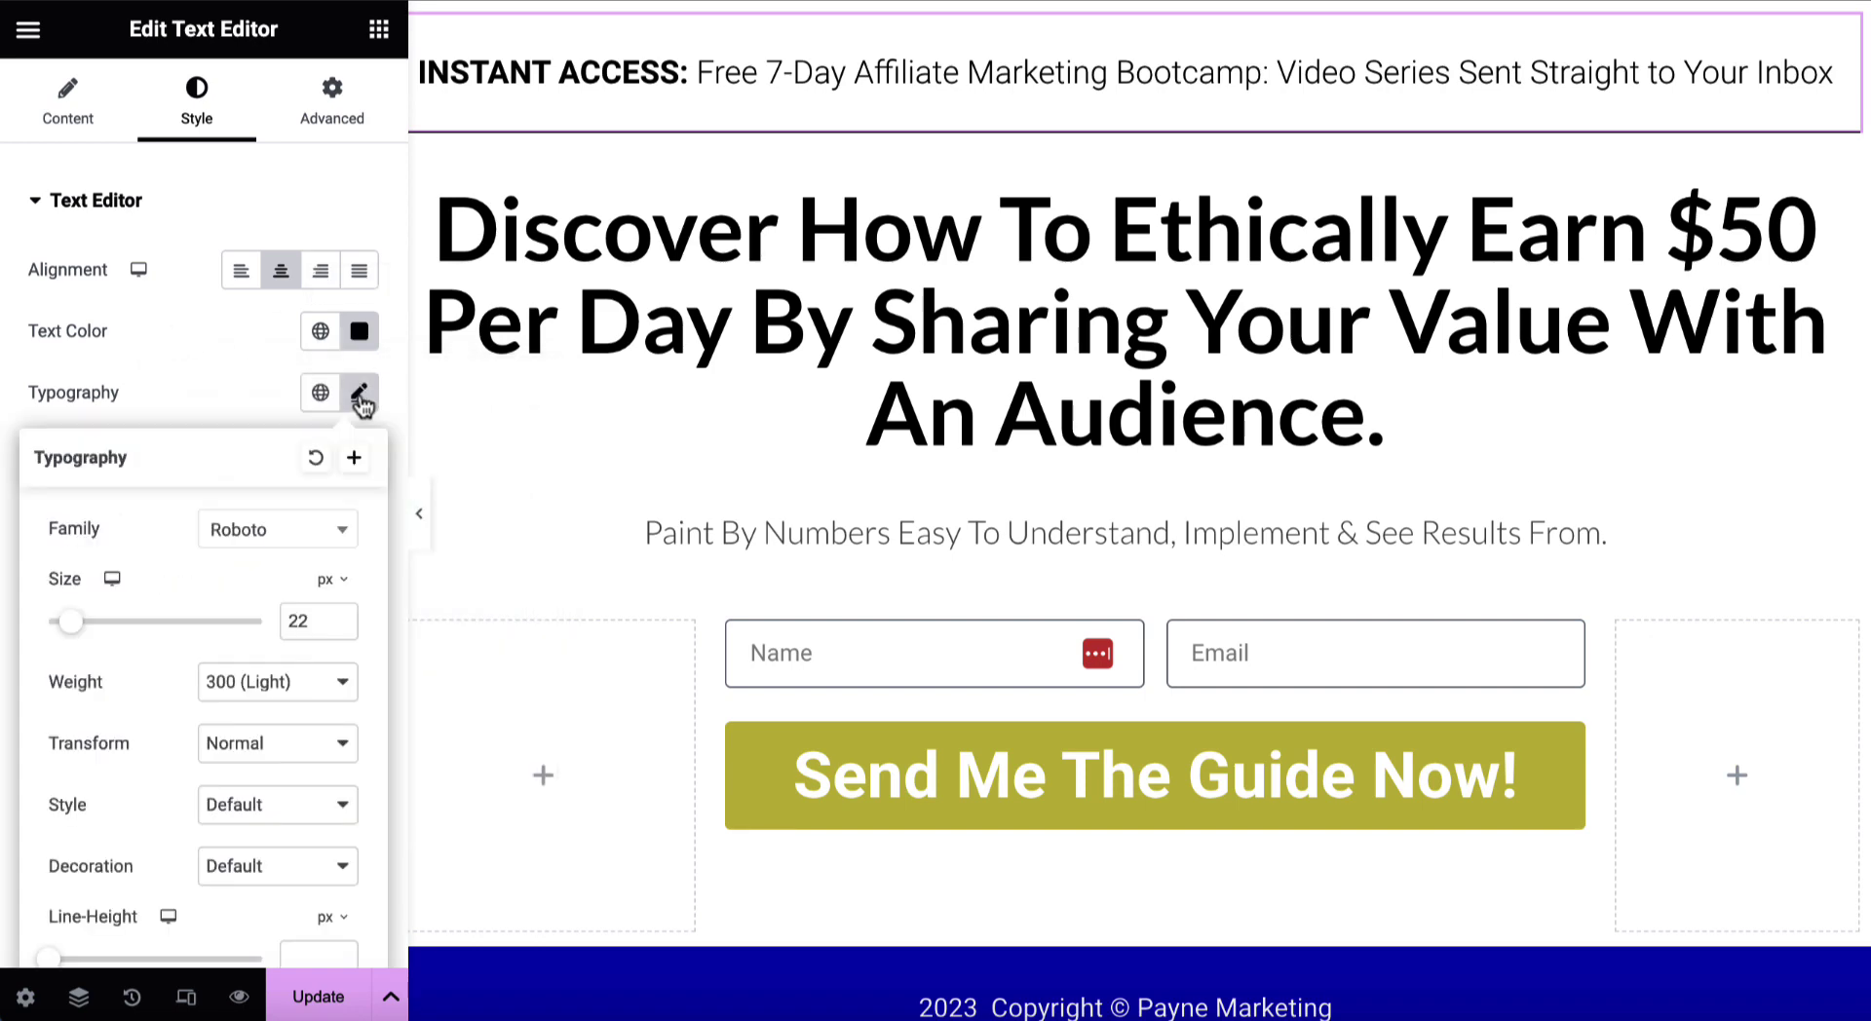
click(273, 532)
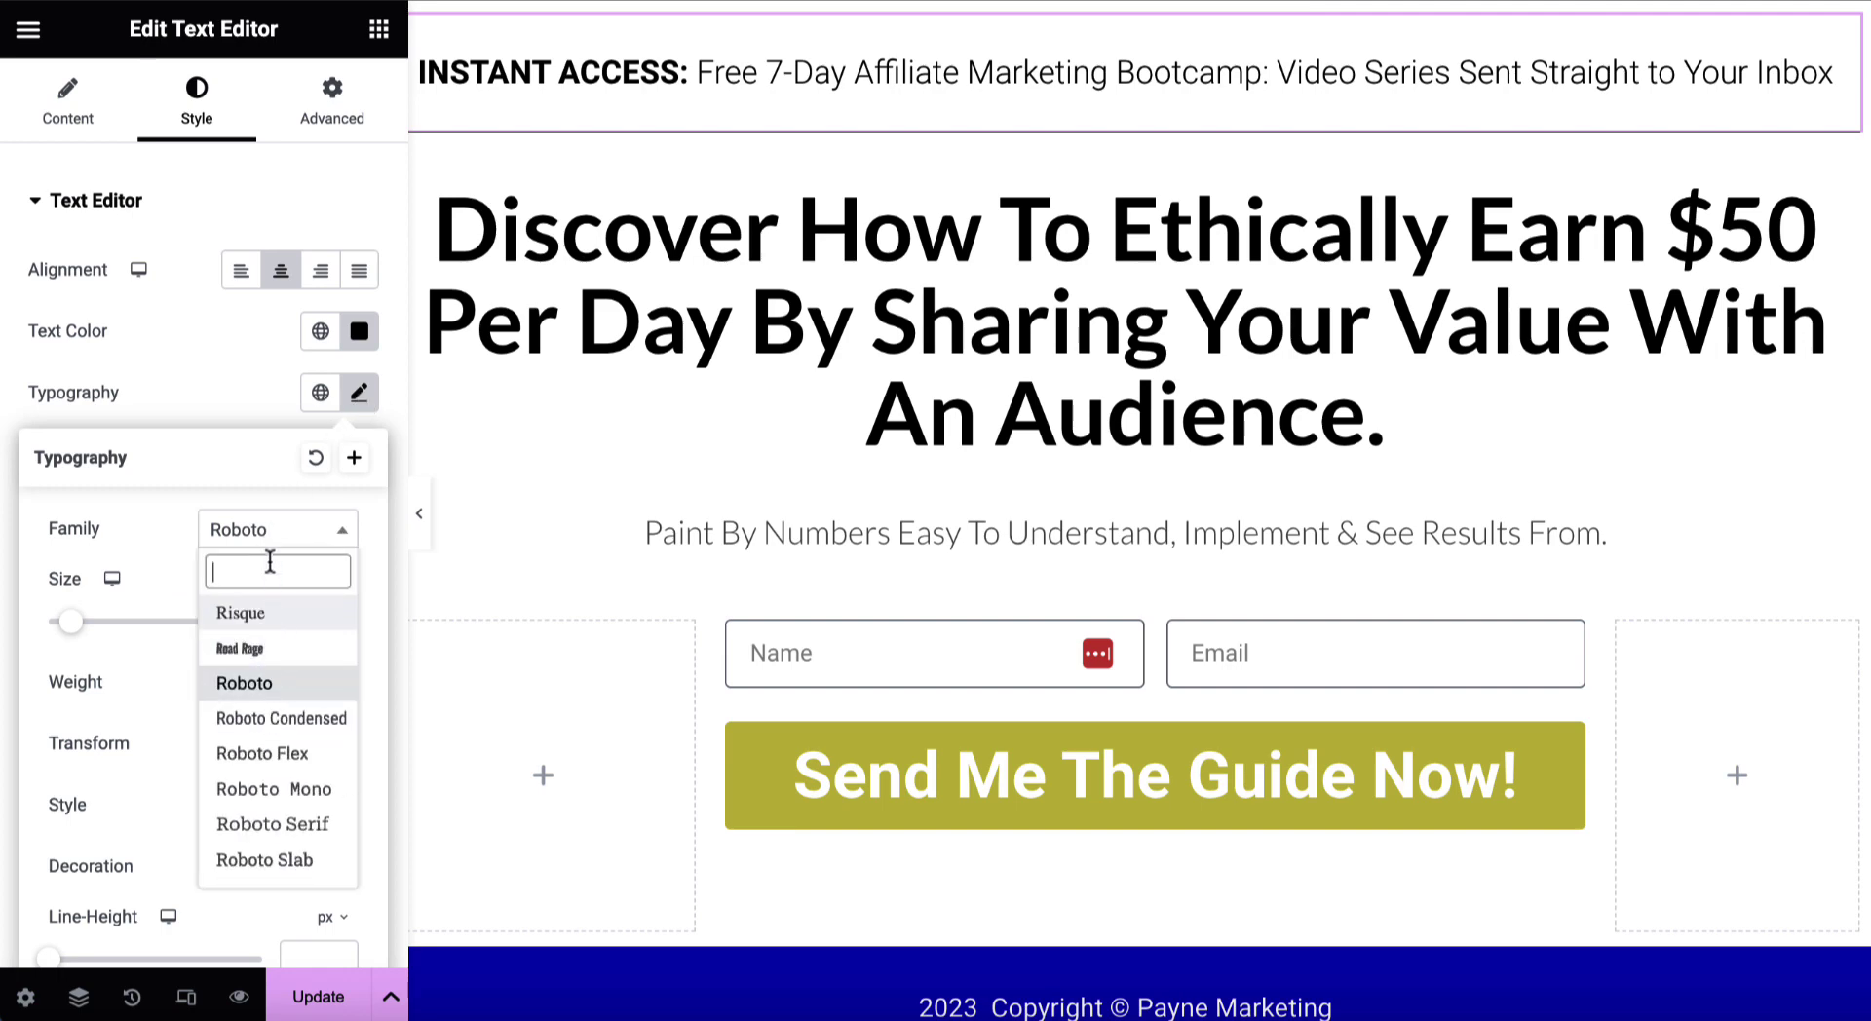
text(ver)
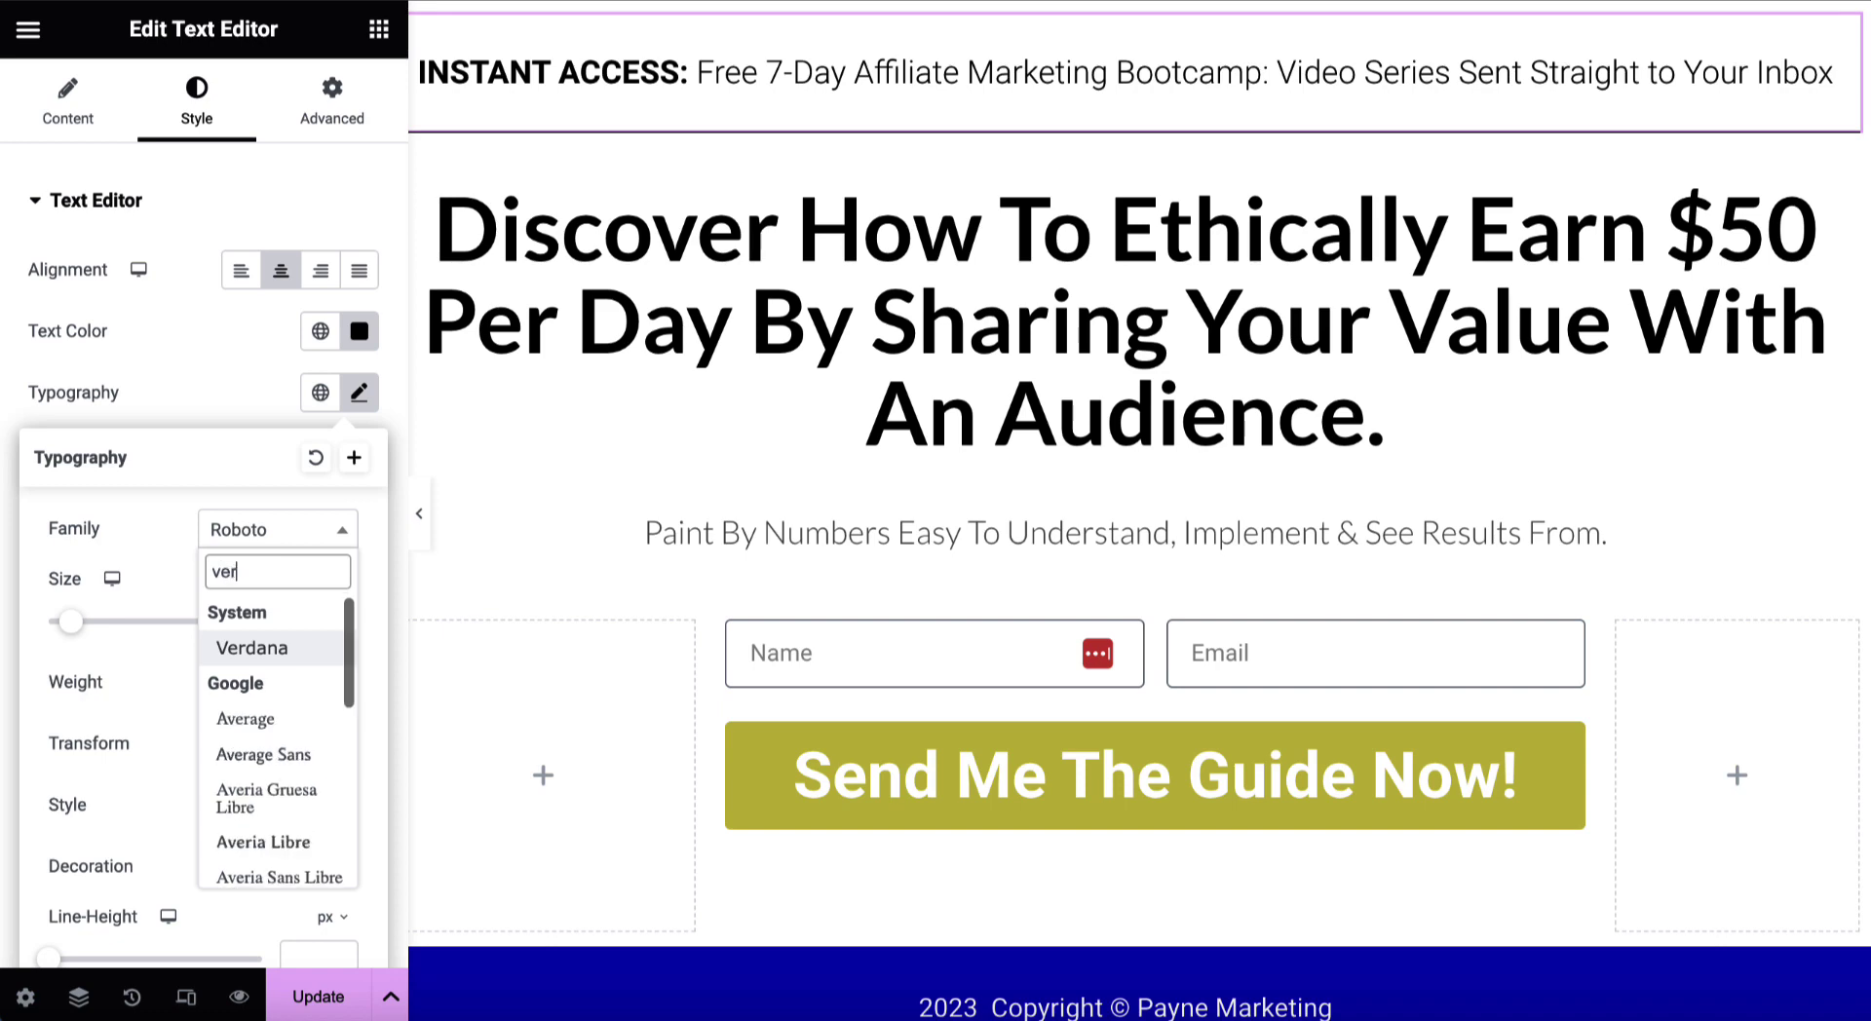
click(252, 649)
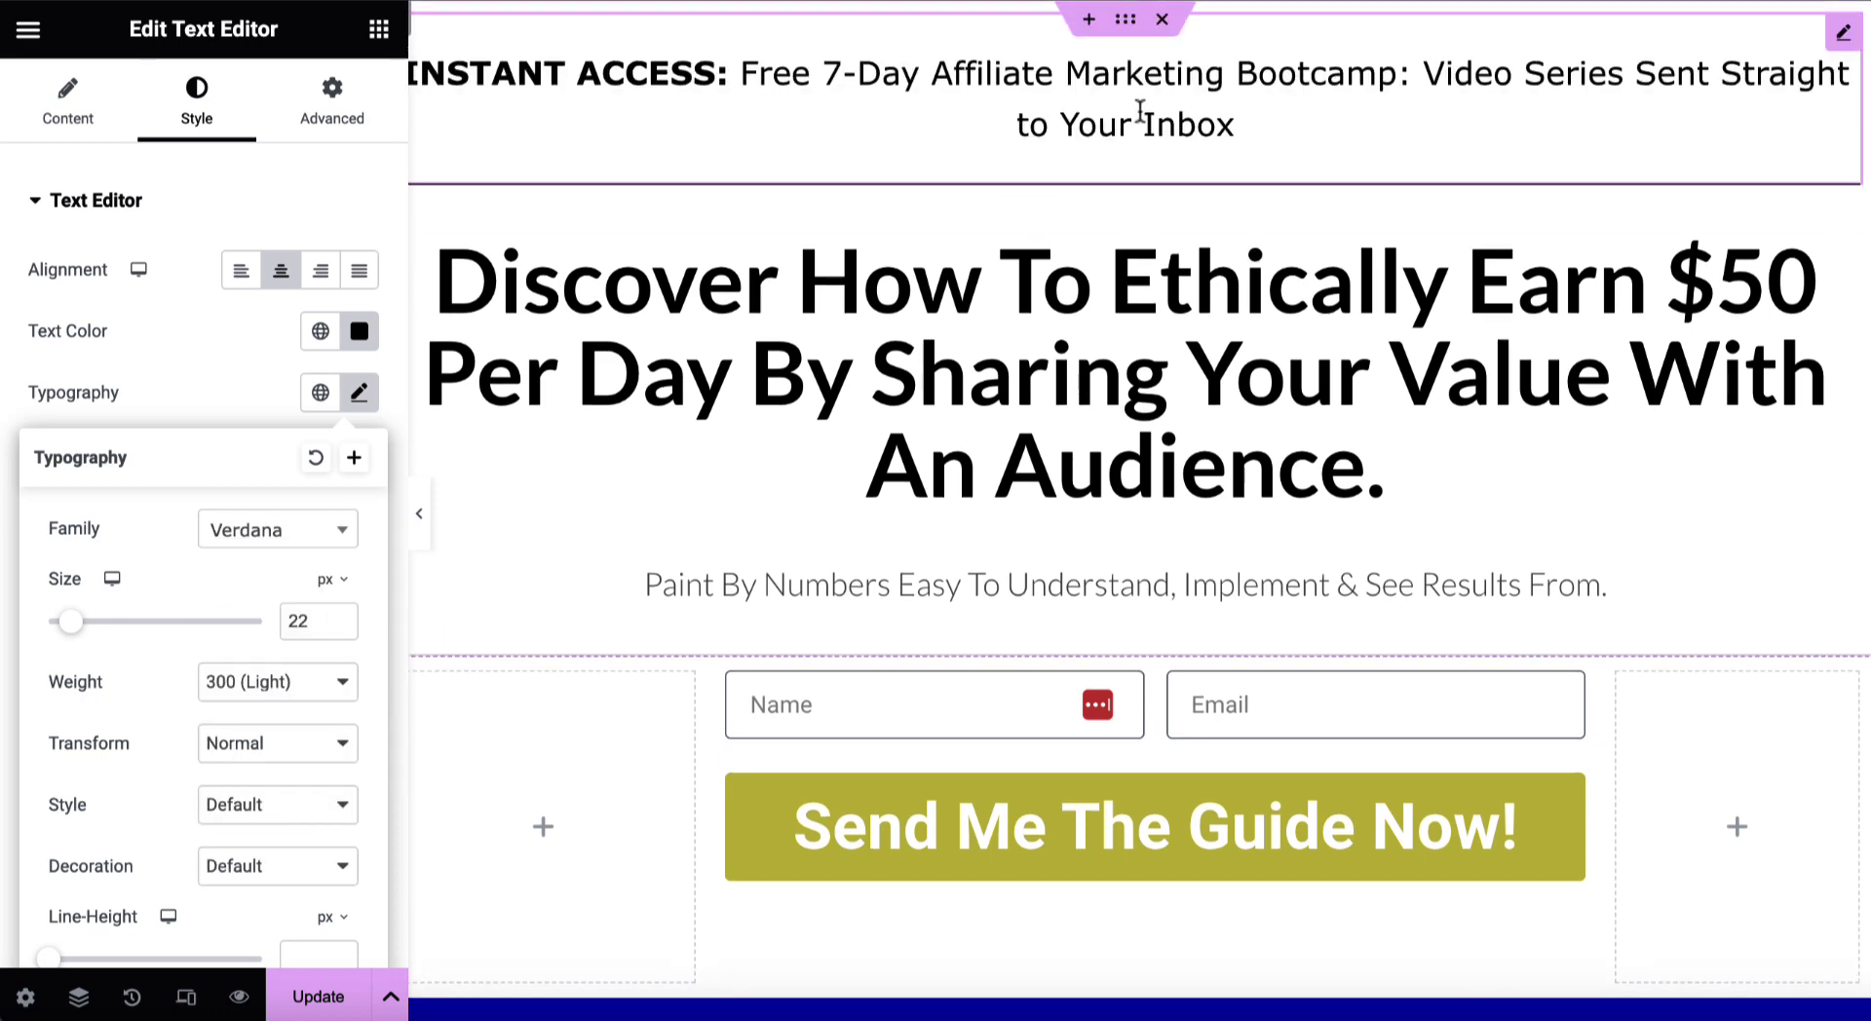
click(285, 539)
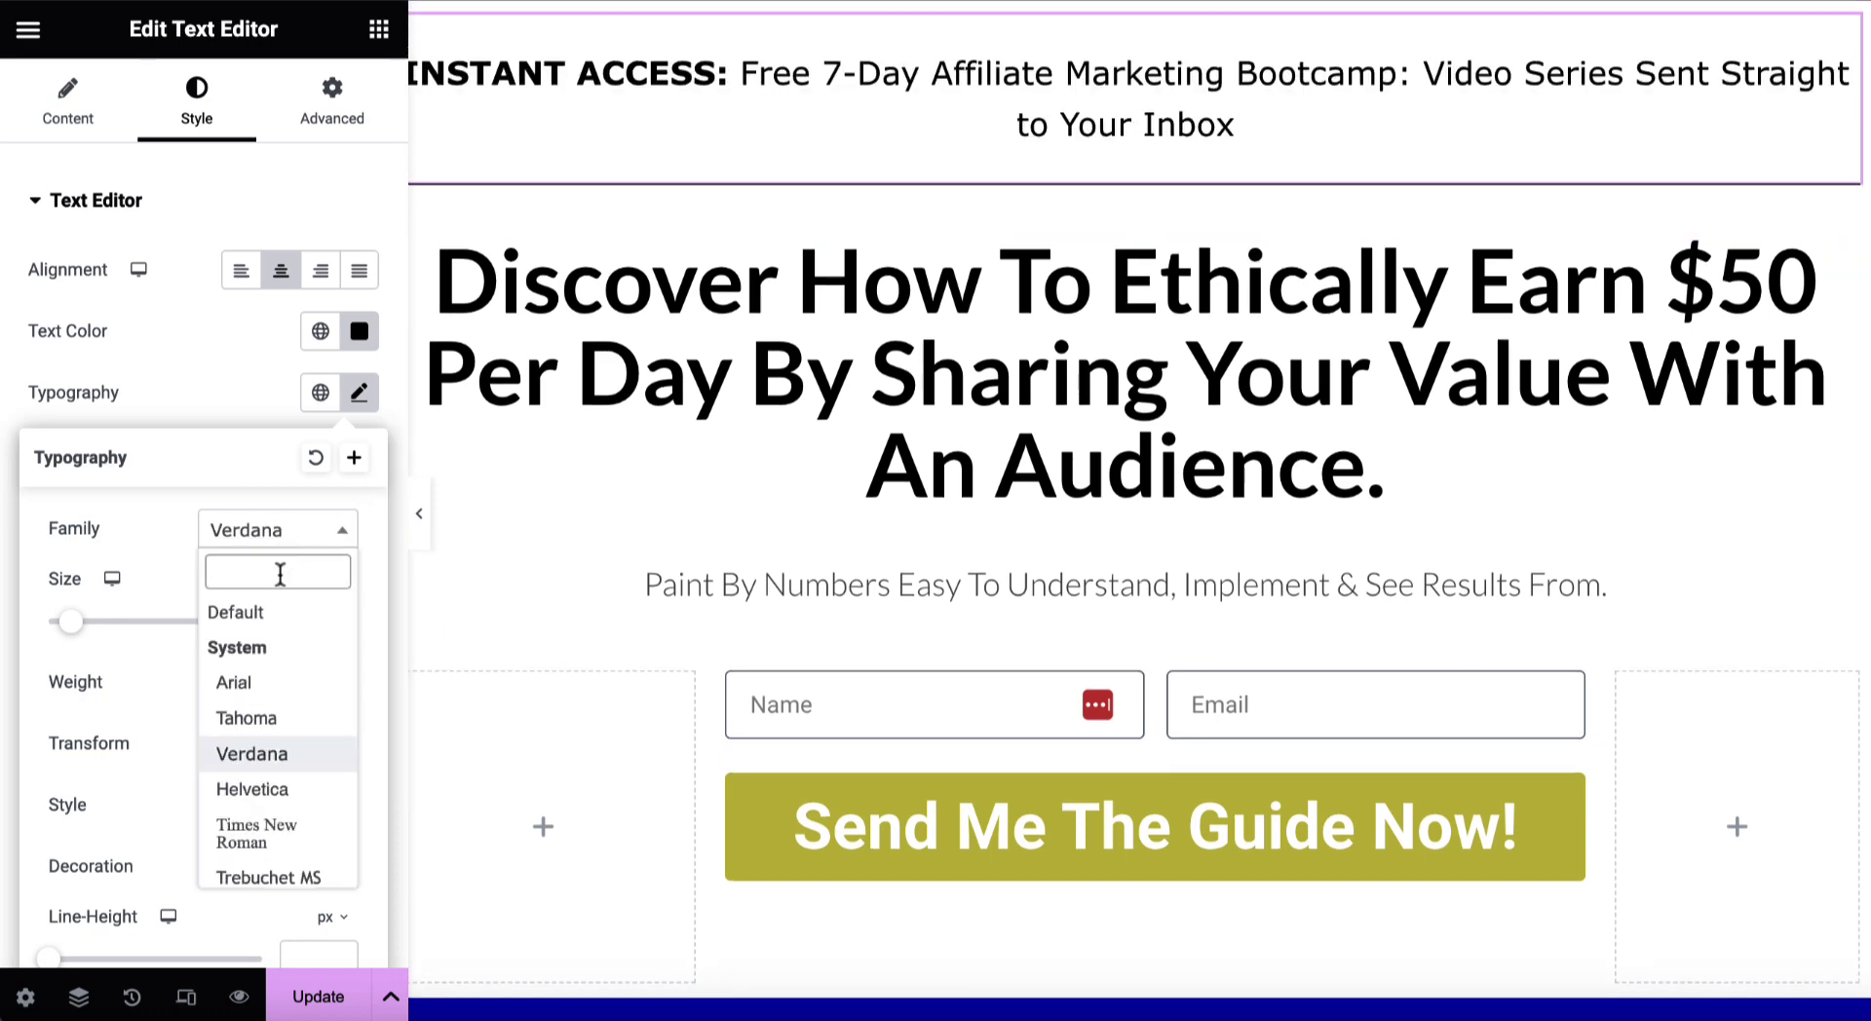
text(robo)
click(269, 650)
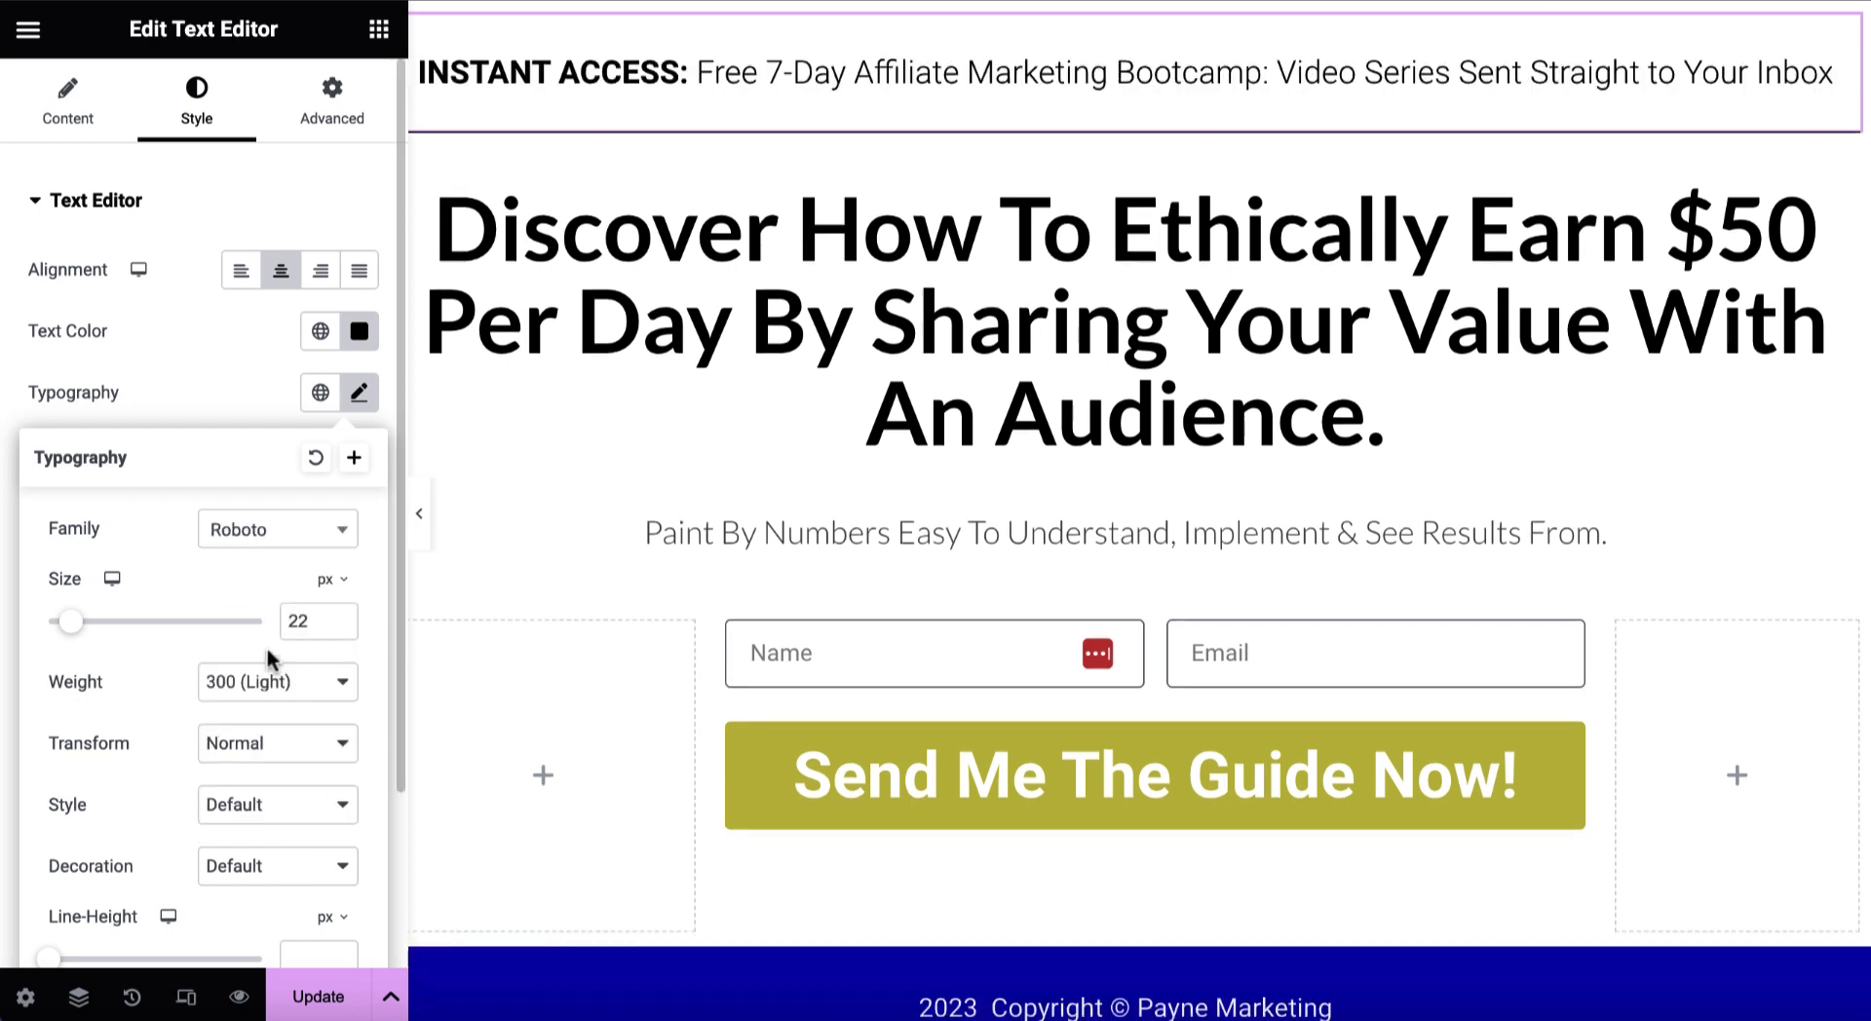
Increase the font size of the INSTANT ACCESS text to 27 px
click(338, 616)
click(338, 616)
click(338, 616)
click(338, 616)
click(338, 616)
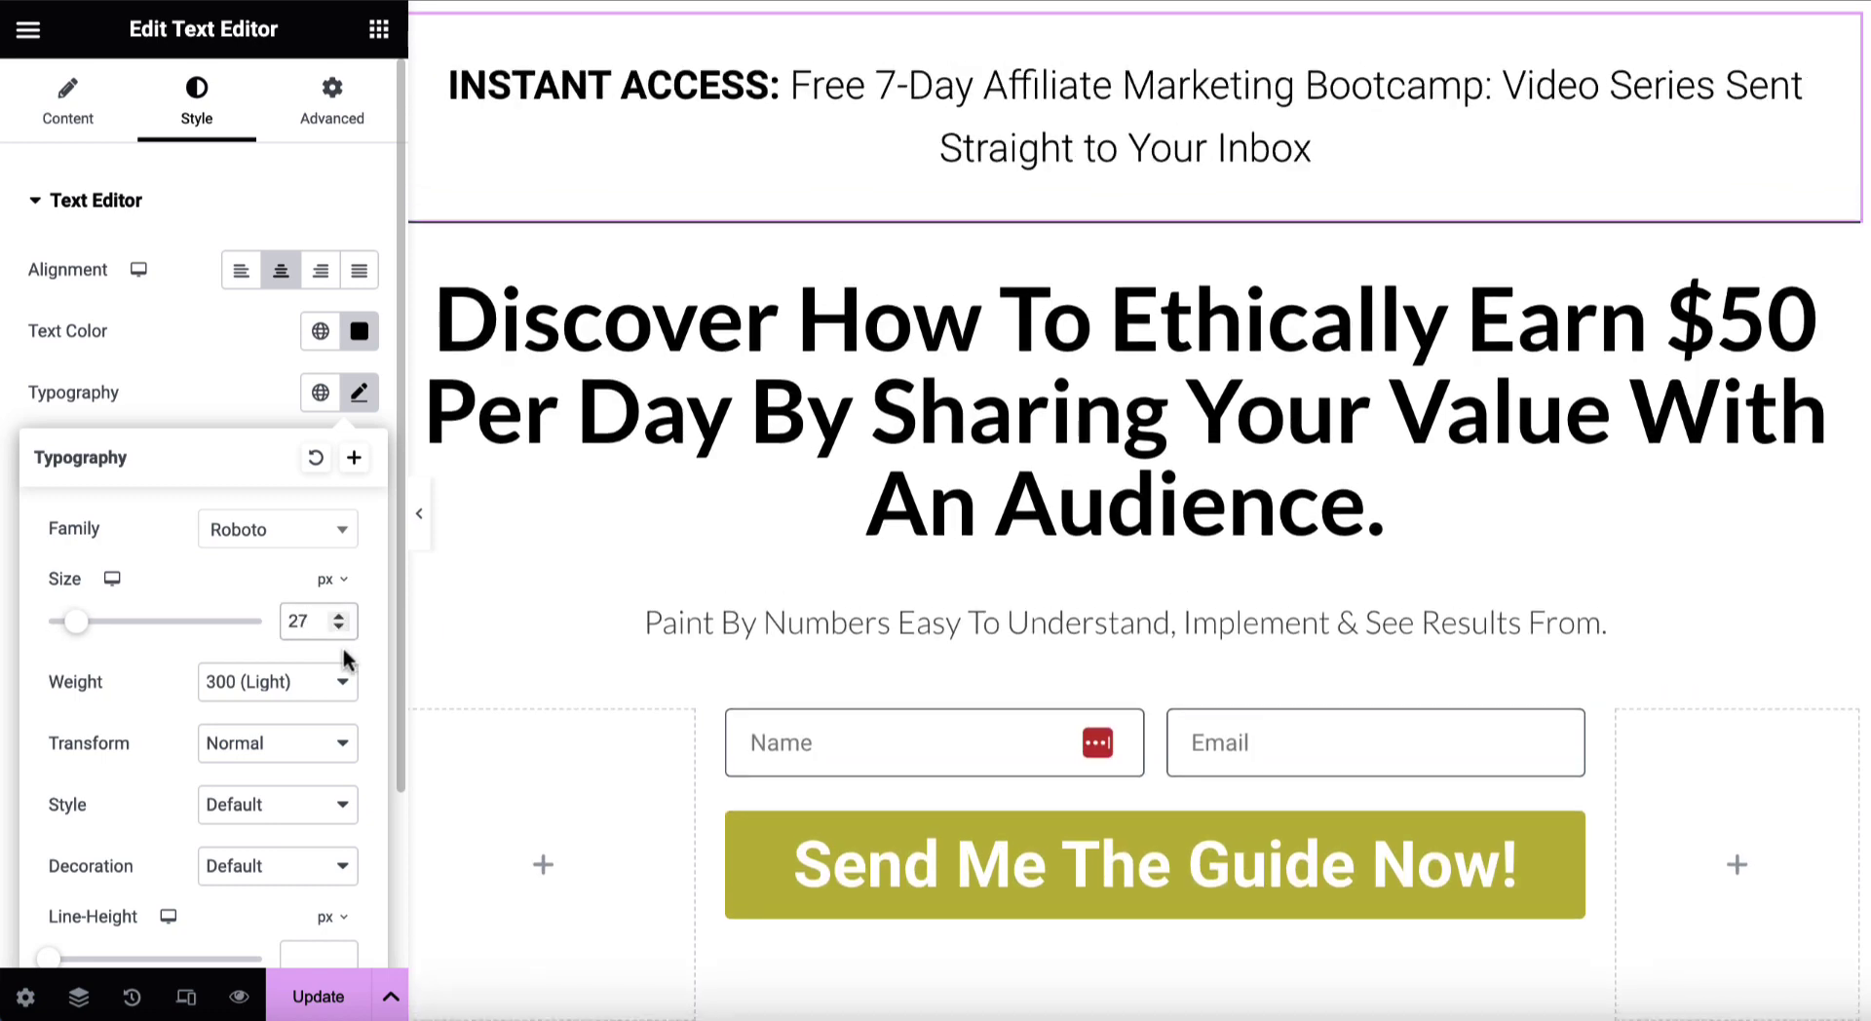
Reduce the font size of the INSTANT ACCESS text to 22 px
click(338, 626)
click(338, 626)
click(339, 627)
click(339, 626)
click(339, 627)
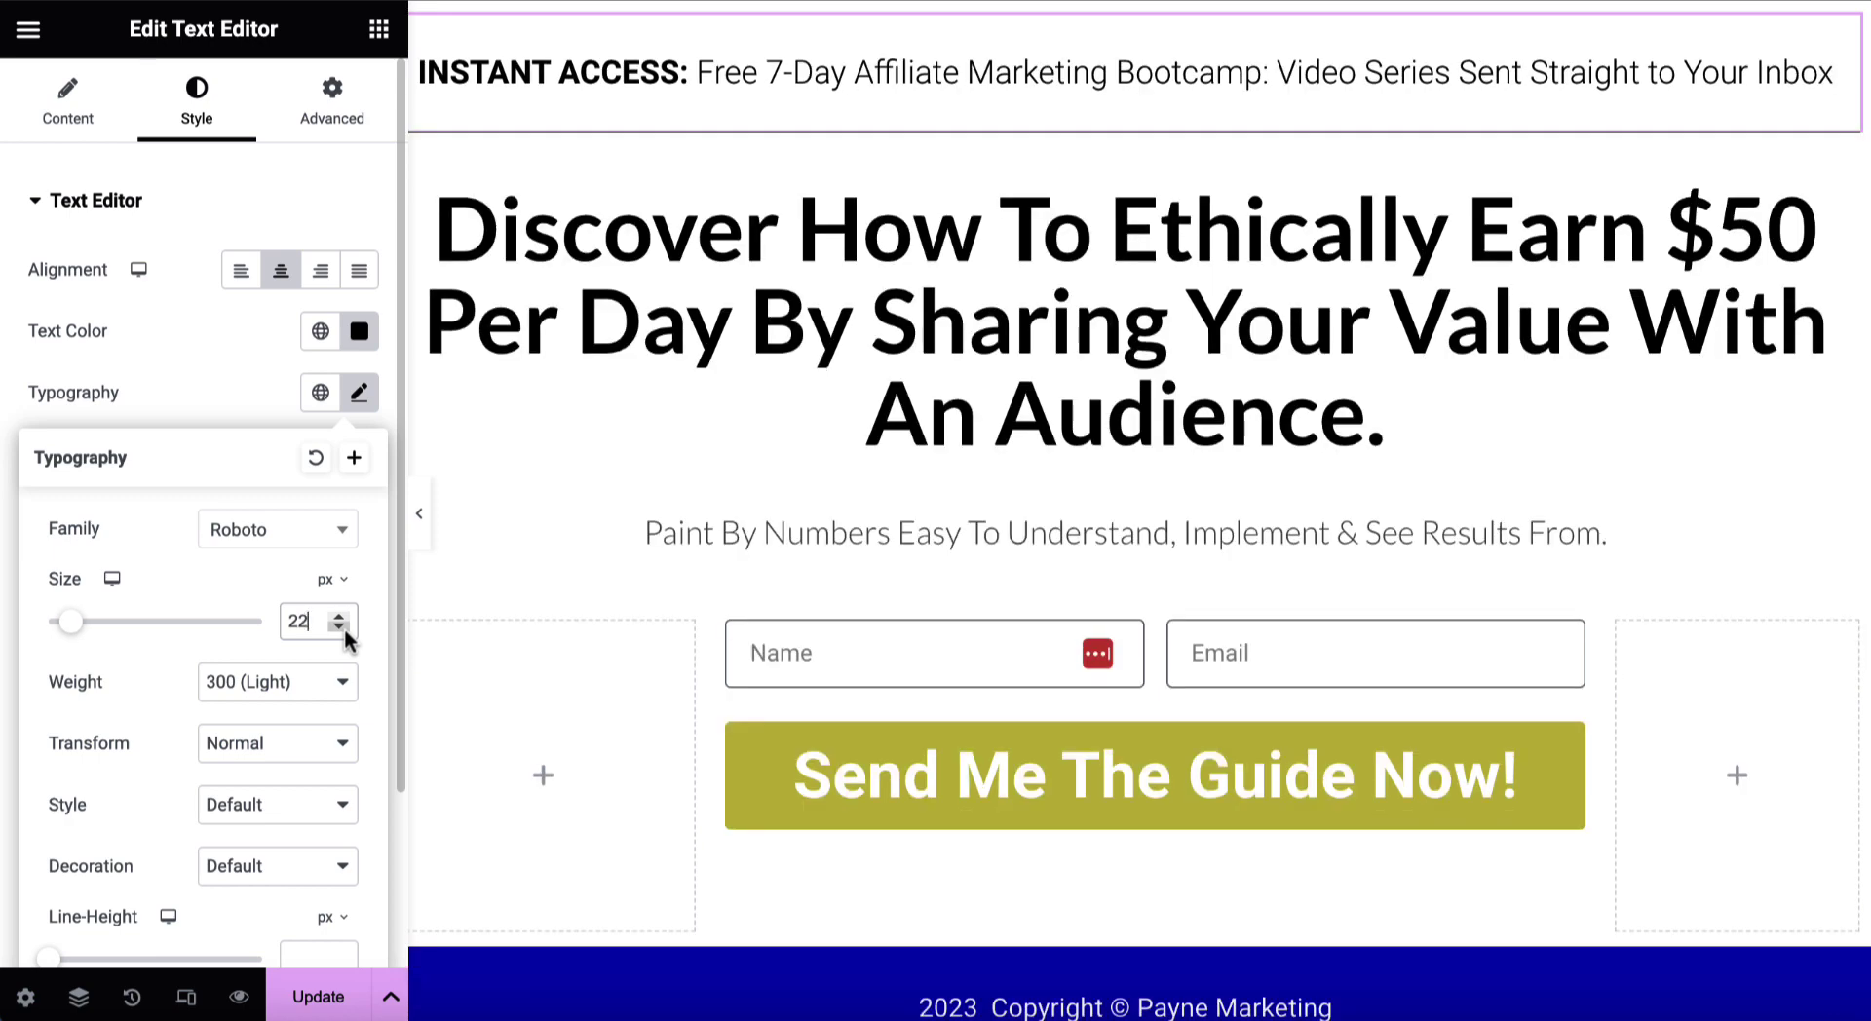
Try the 700 (Bold) font weight on the INSTANT ACCESS text and restore 300 (Light)
click(290, 681)
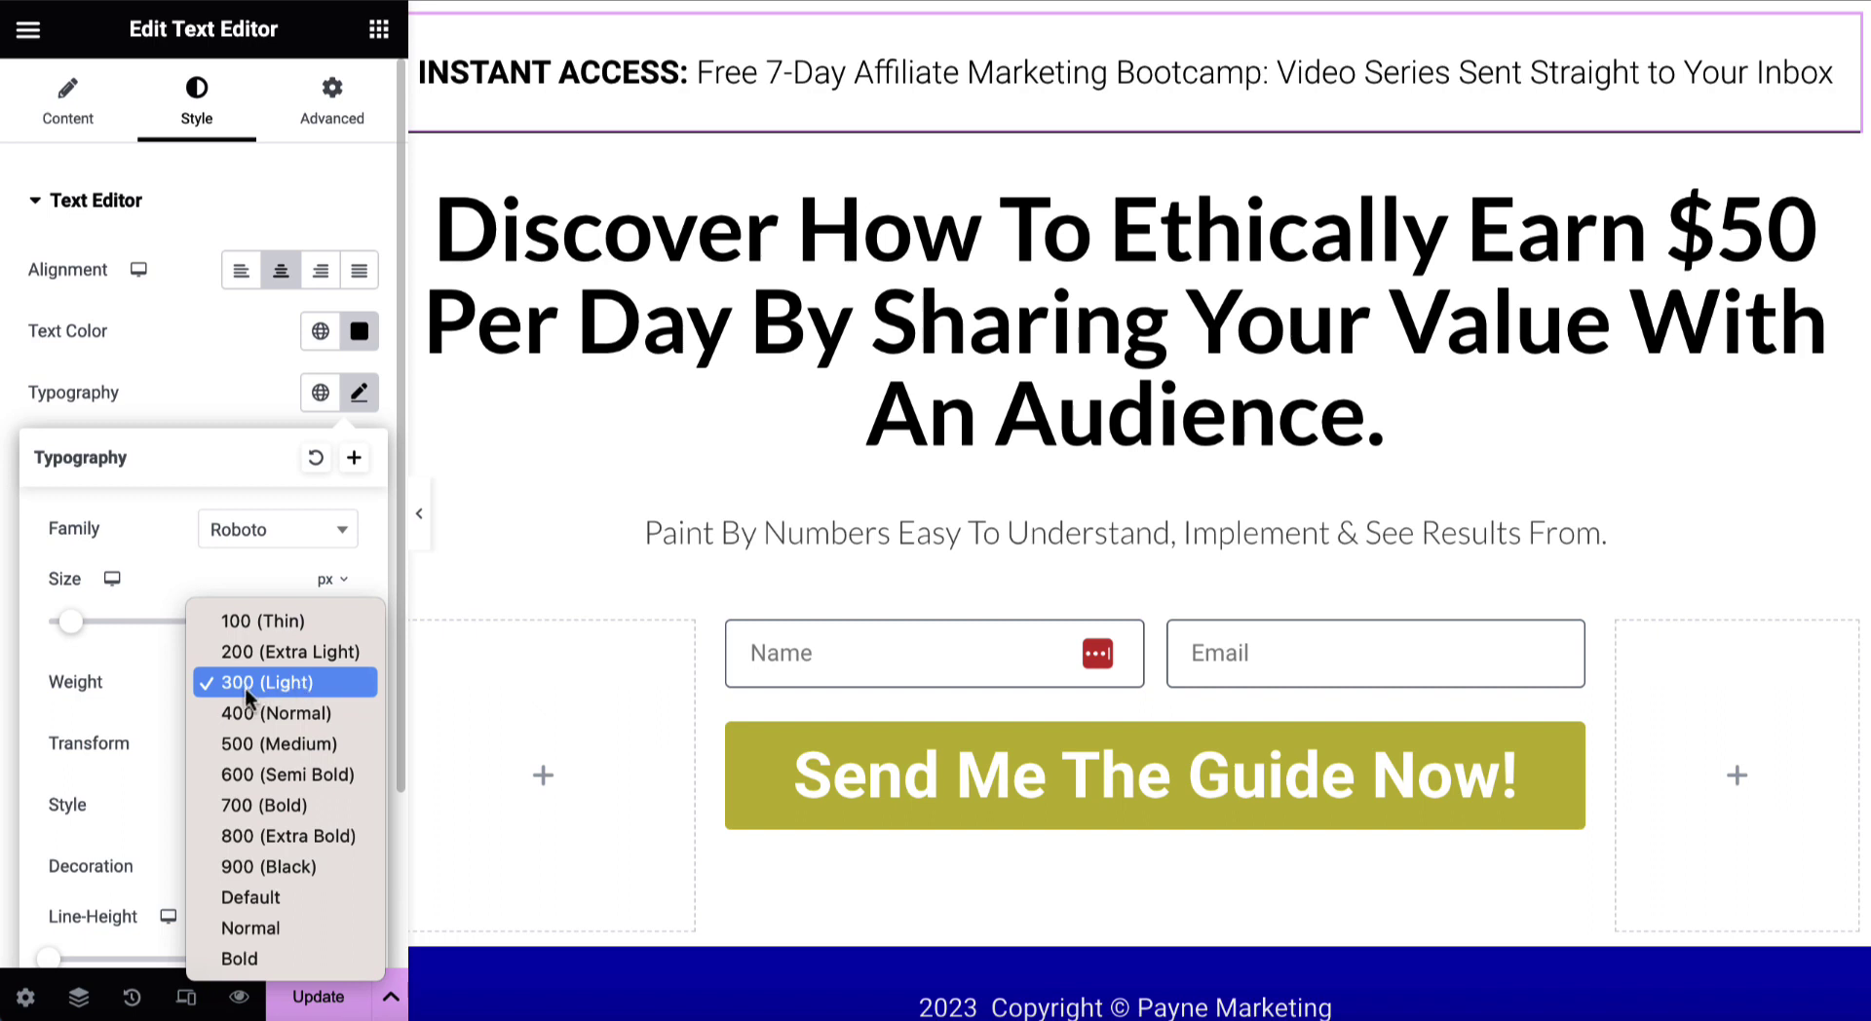
click(250, 803)
click(339, 682)
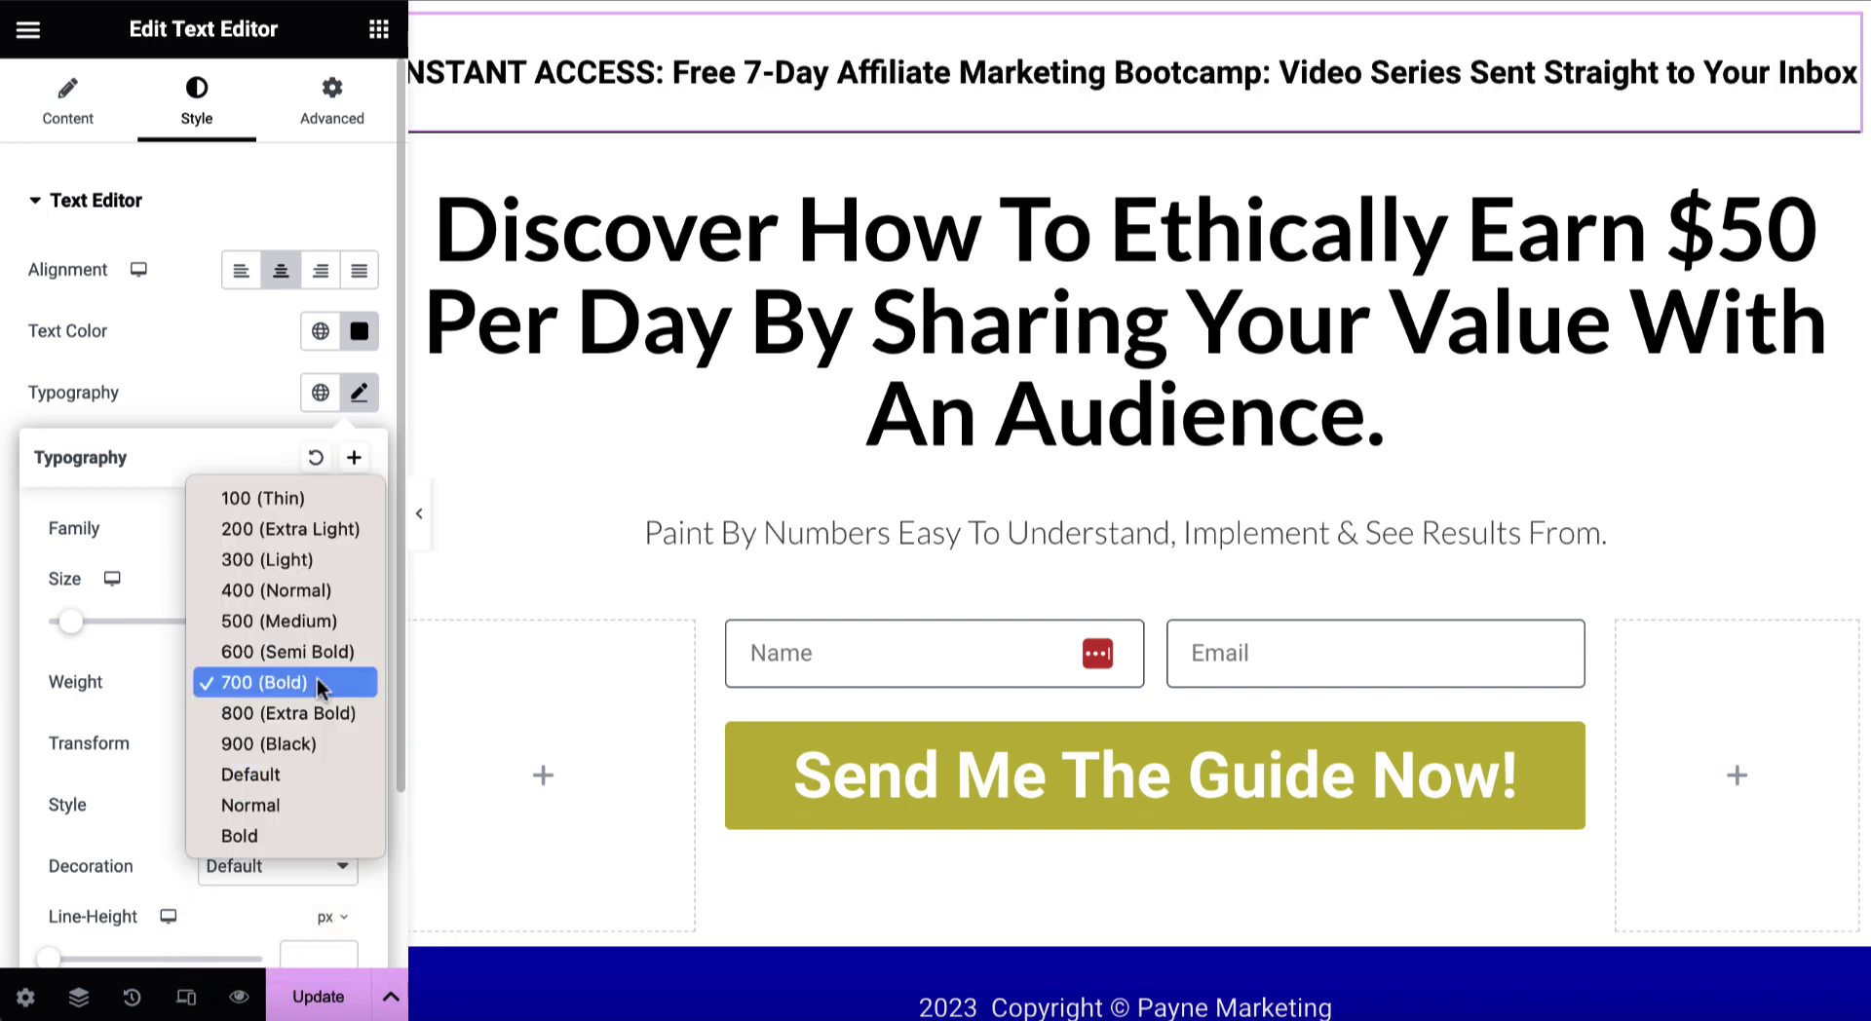
click(312, 565)
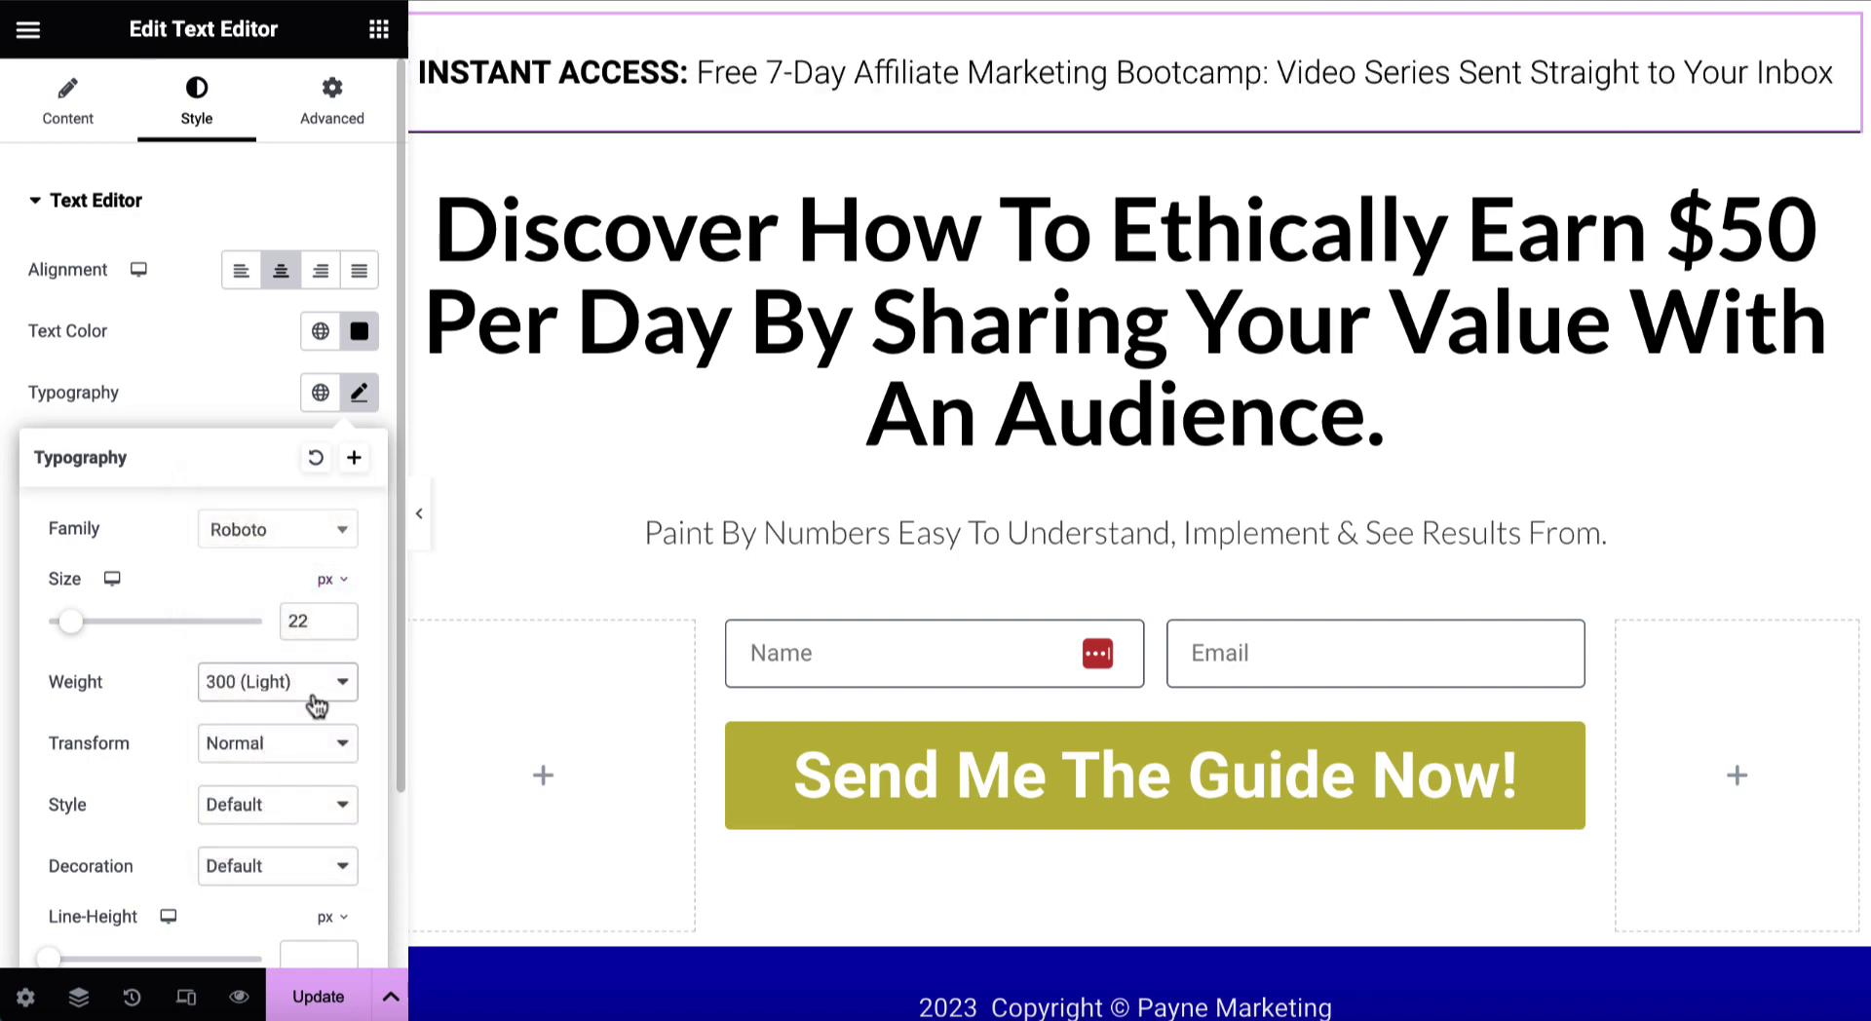
Try the Uppercase transform on the INSTANT ACCESS text and set the transform to Capitalize
click(338, 747)
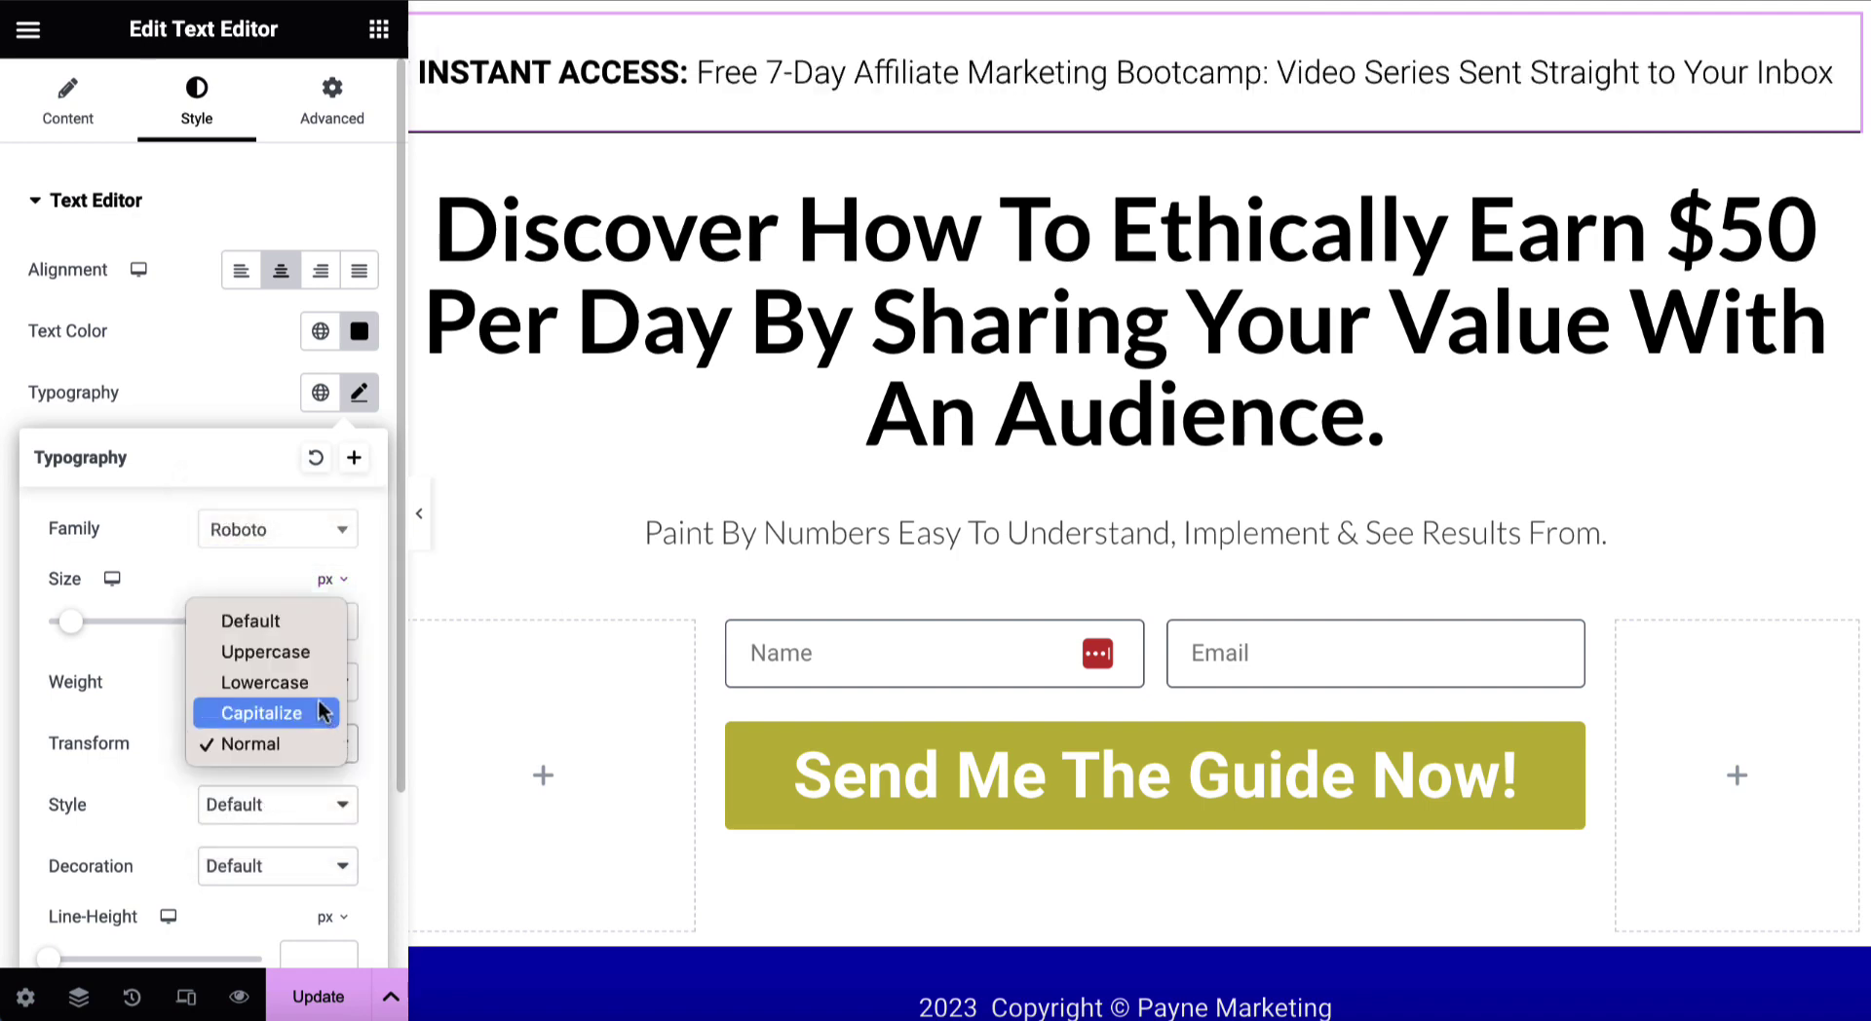
click(310, 667)
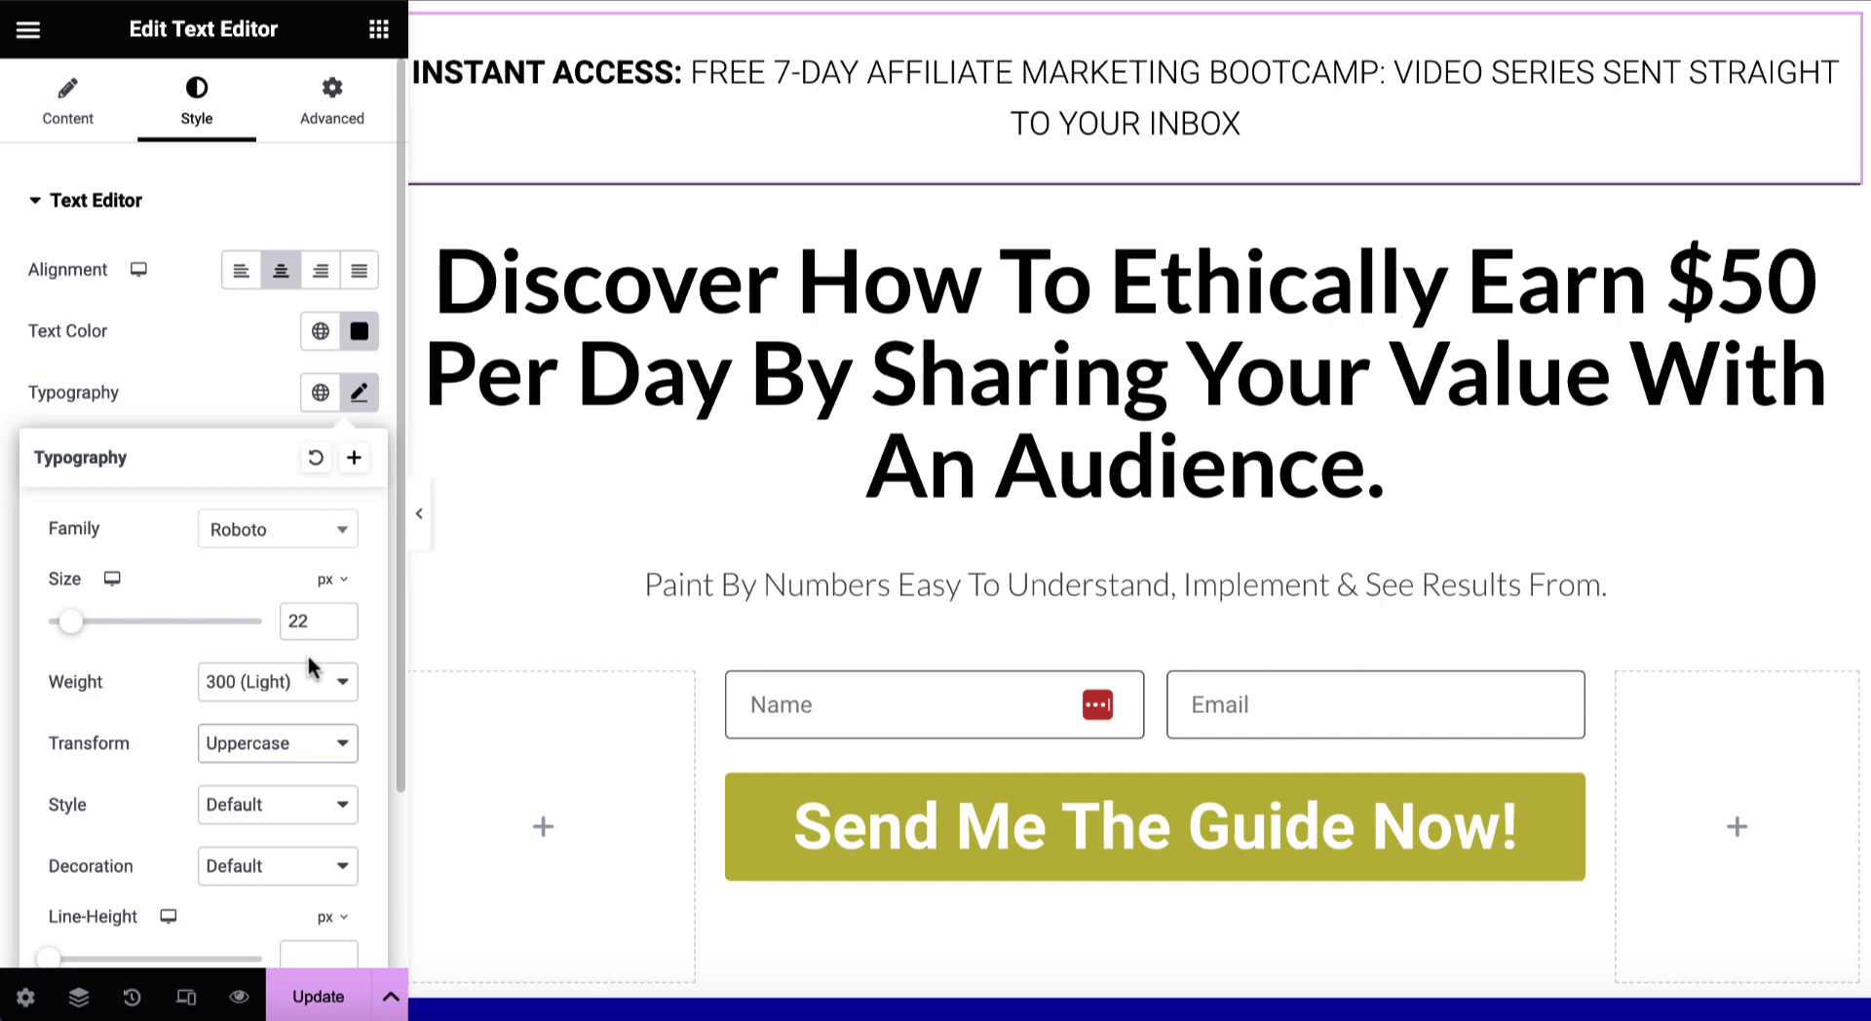
click(313, 743)
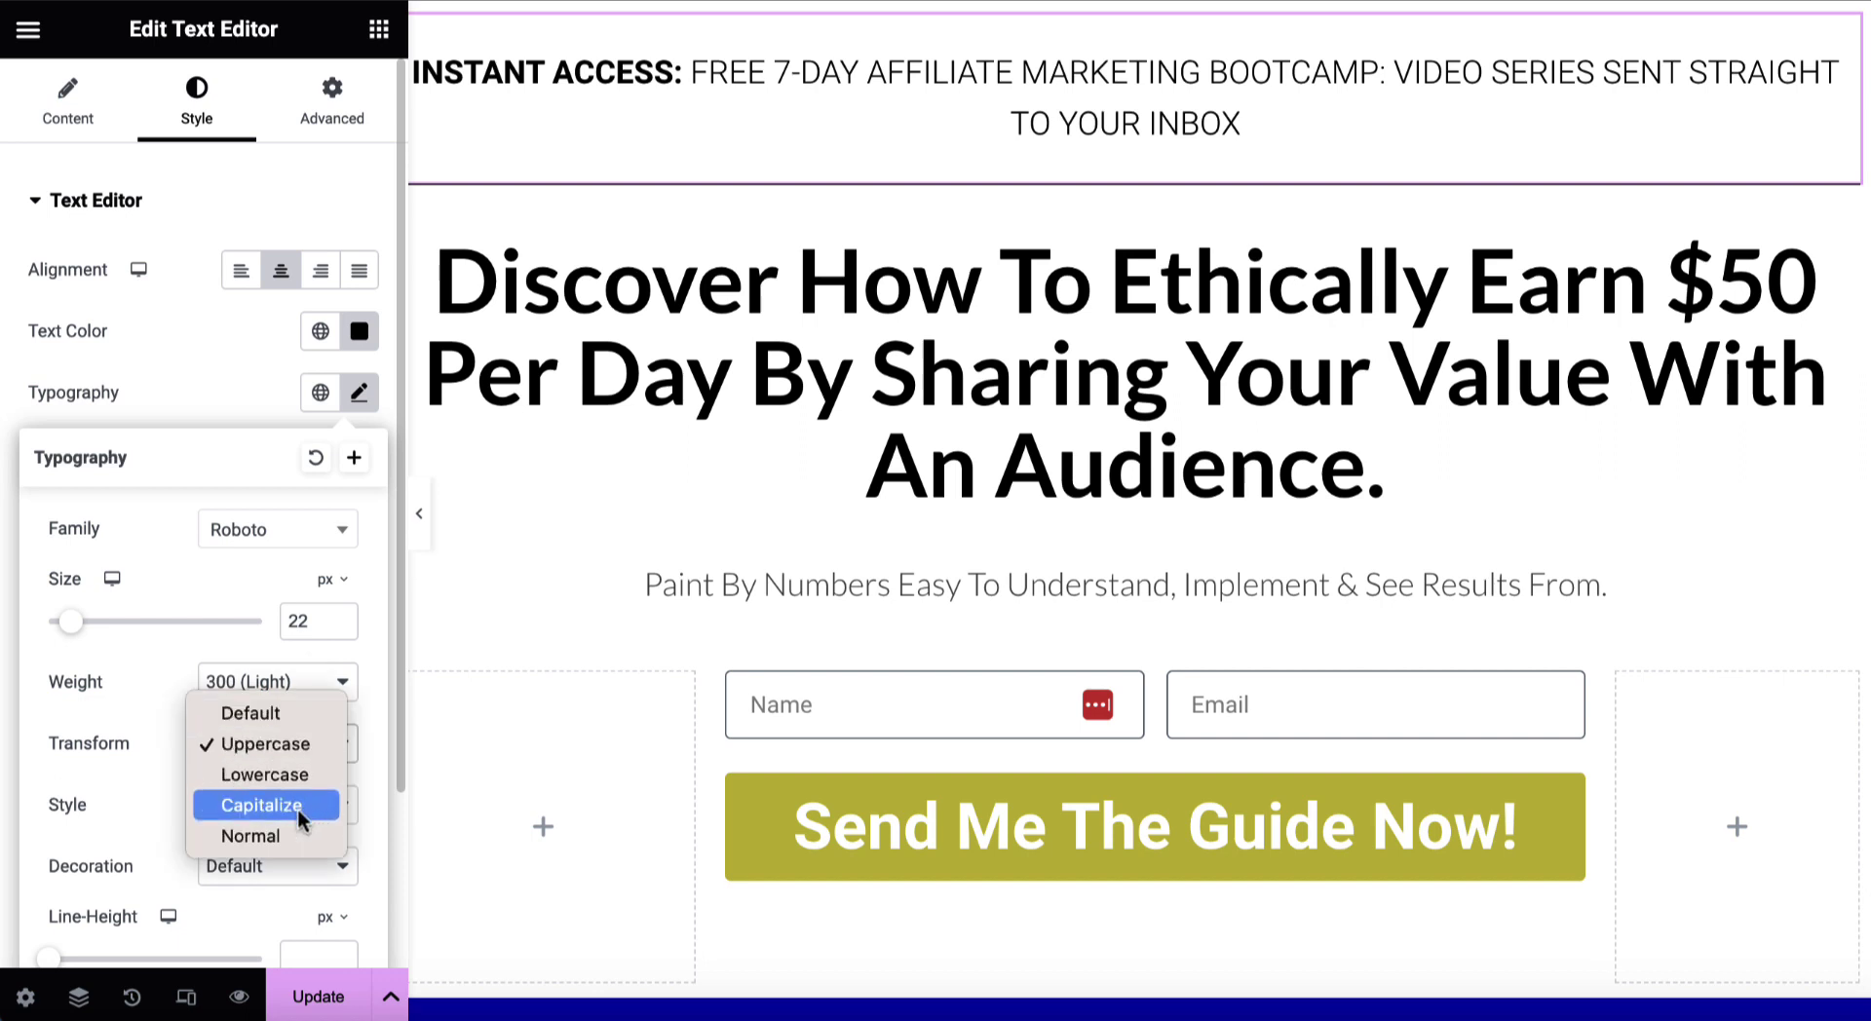
click(297, 809)
click(322, 758)
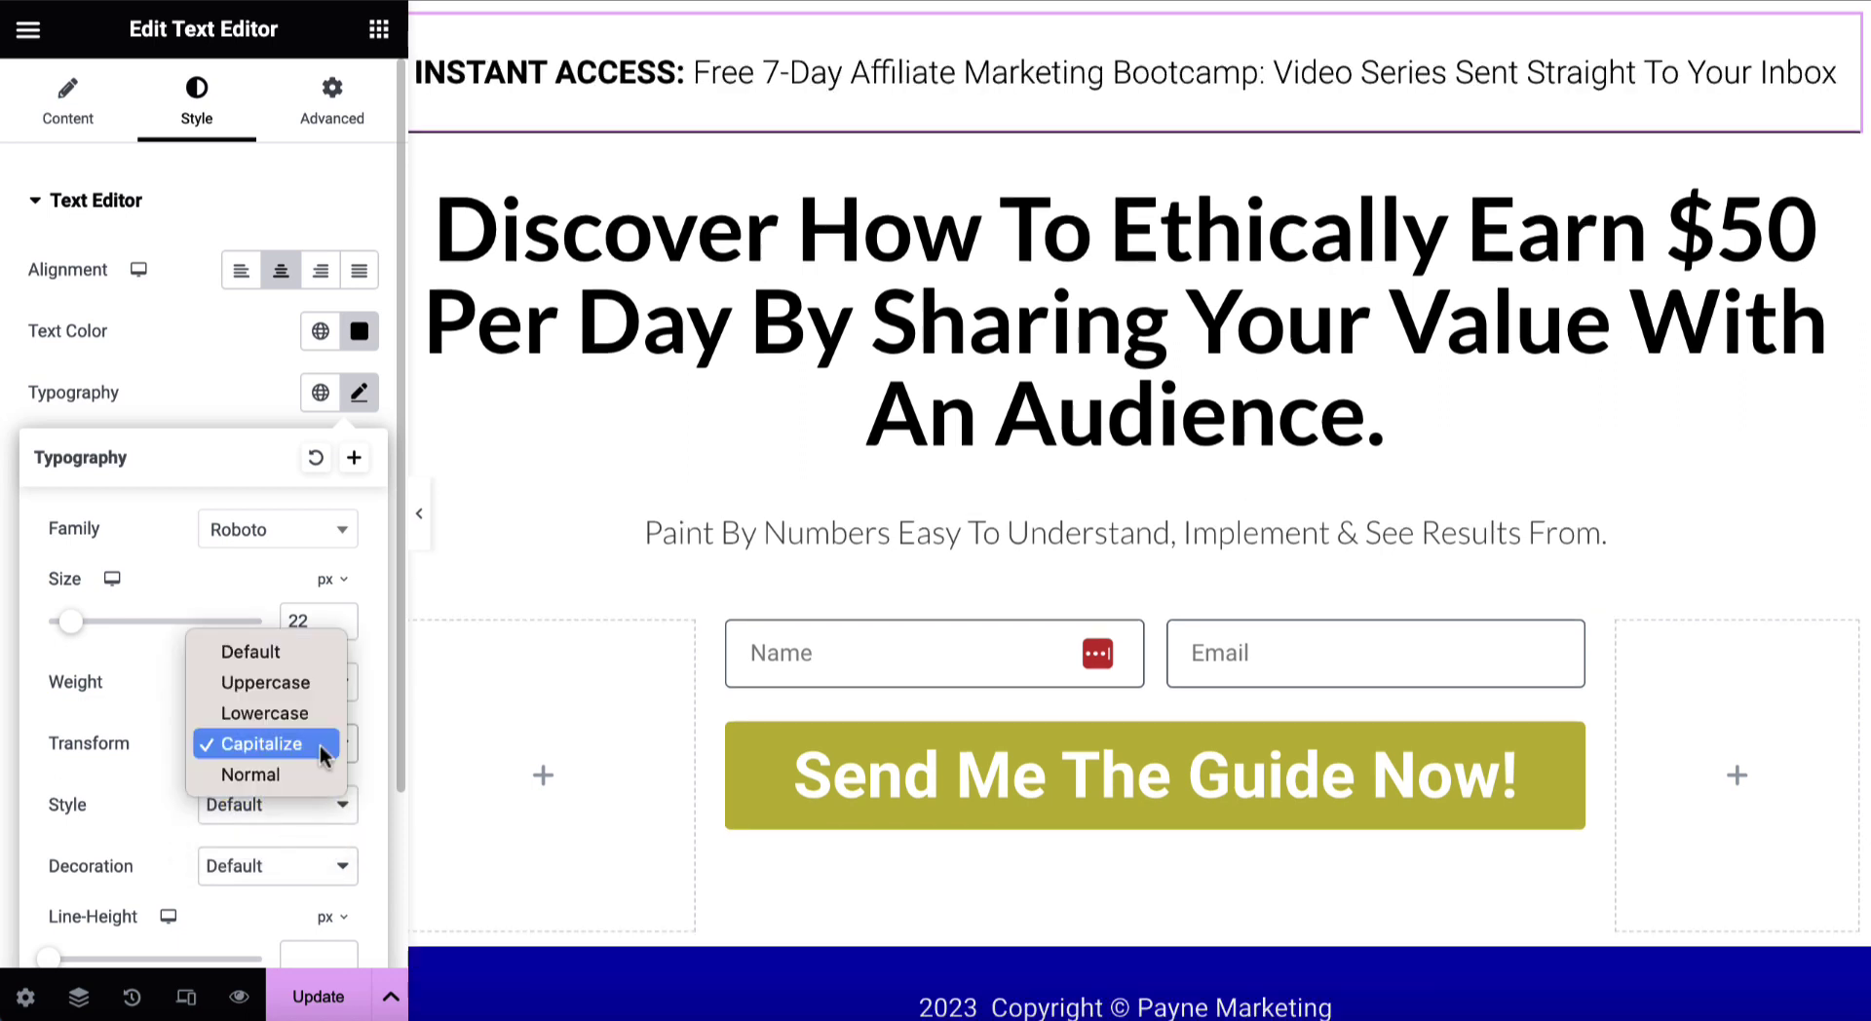
click(312, 750)
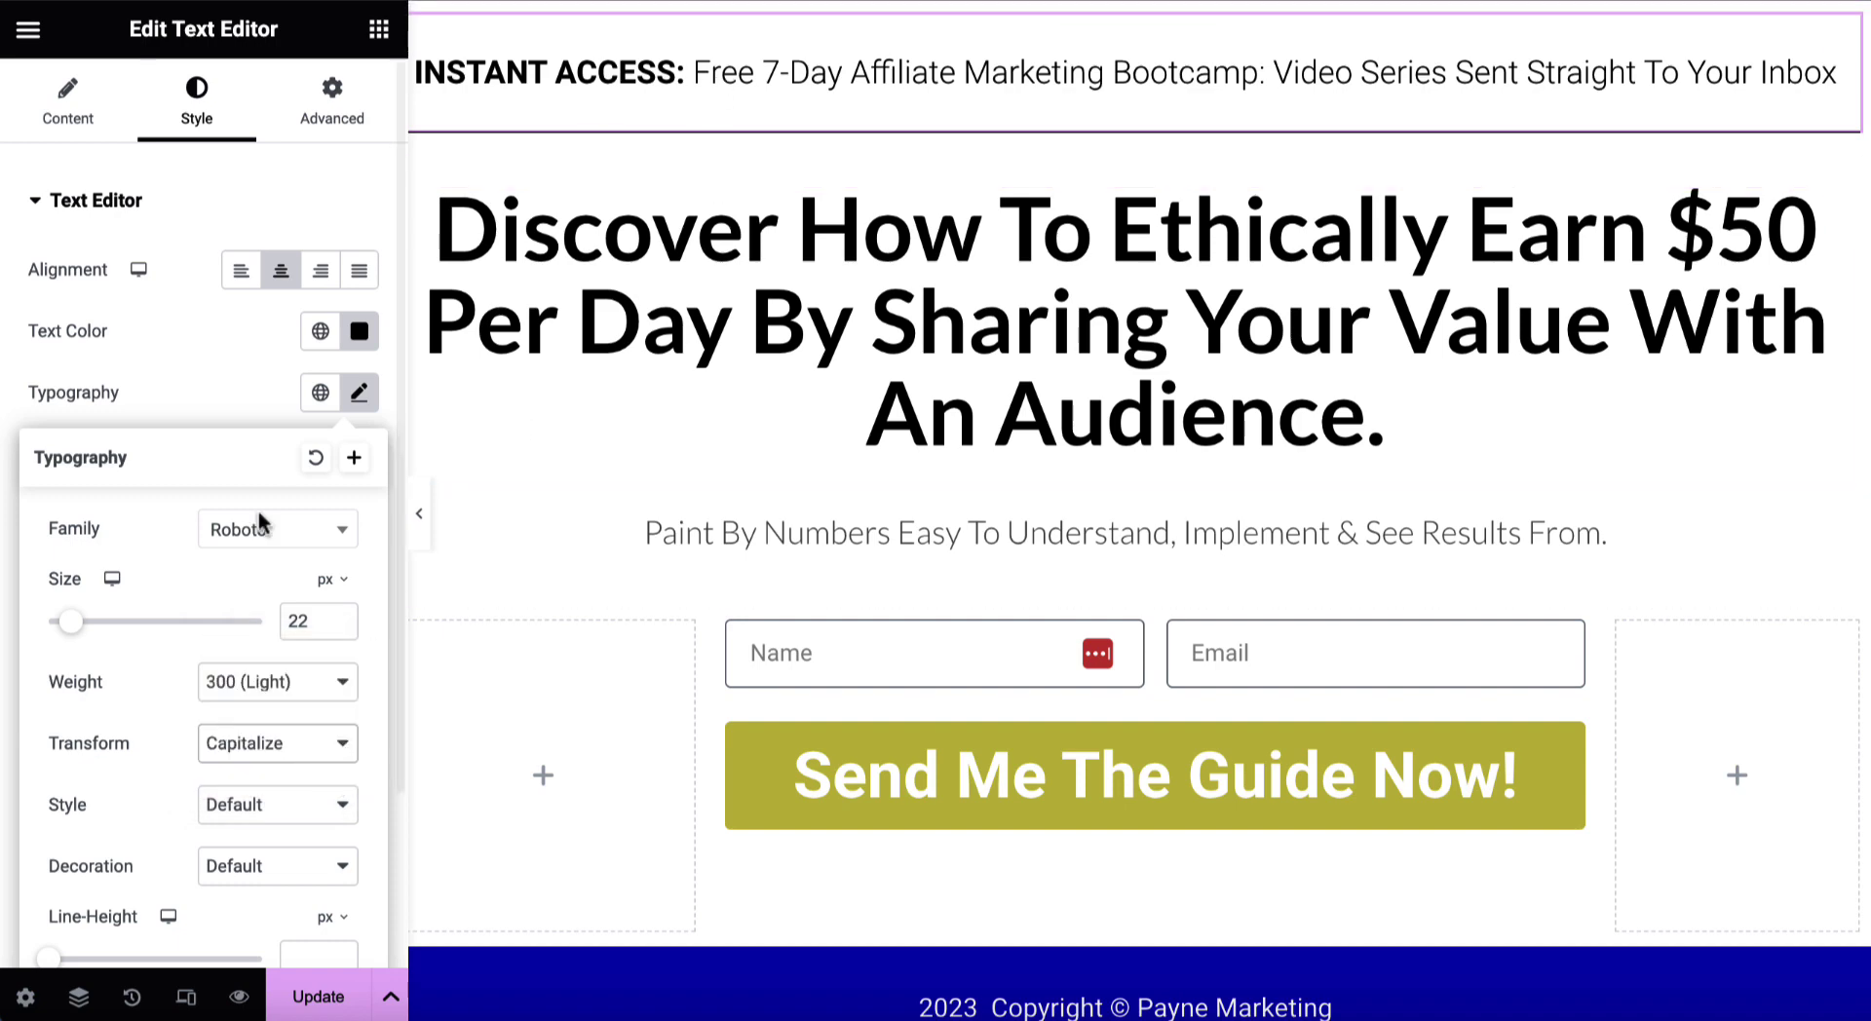
Try the Oblique font style on the INSTANT ACCESS text and reset the style to Default
scroll(271, 682, down, 2)
click(284, 606)
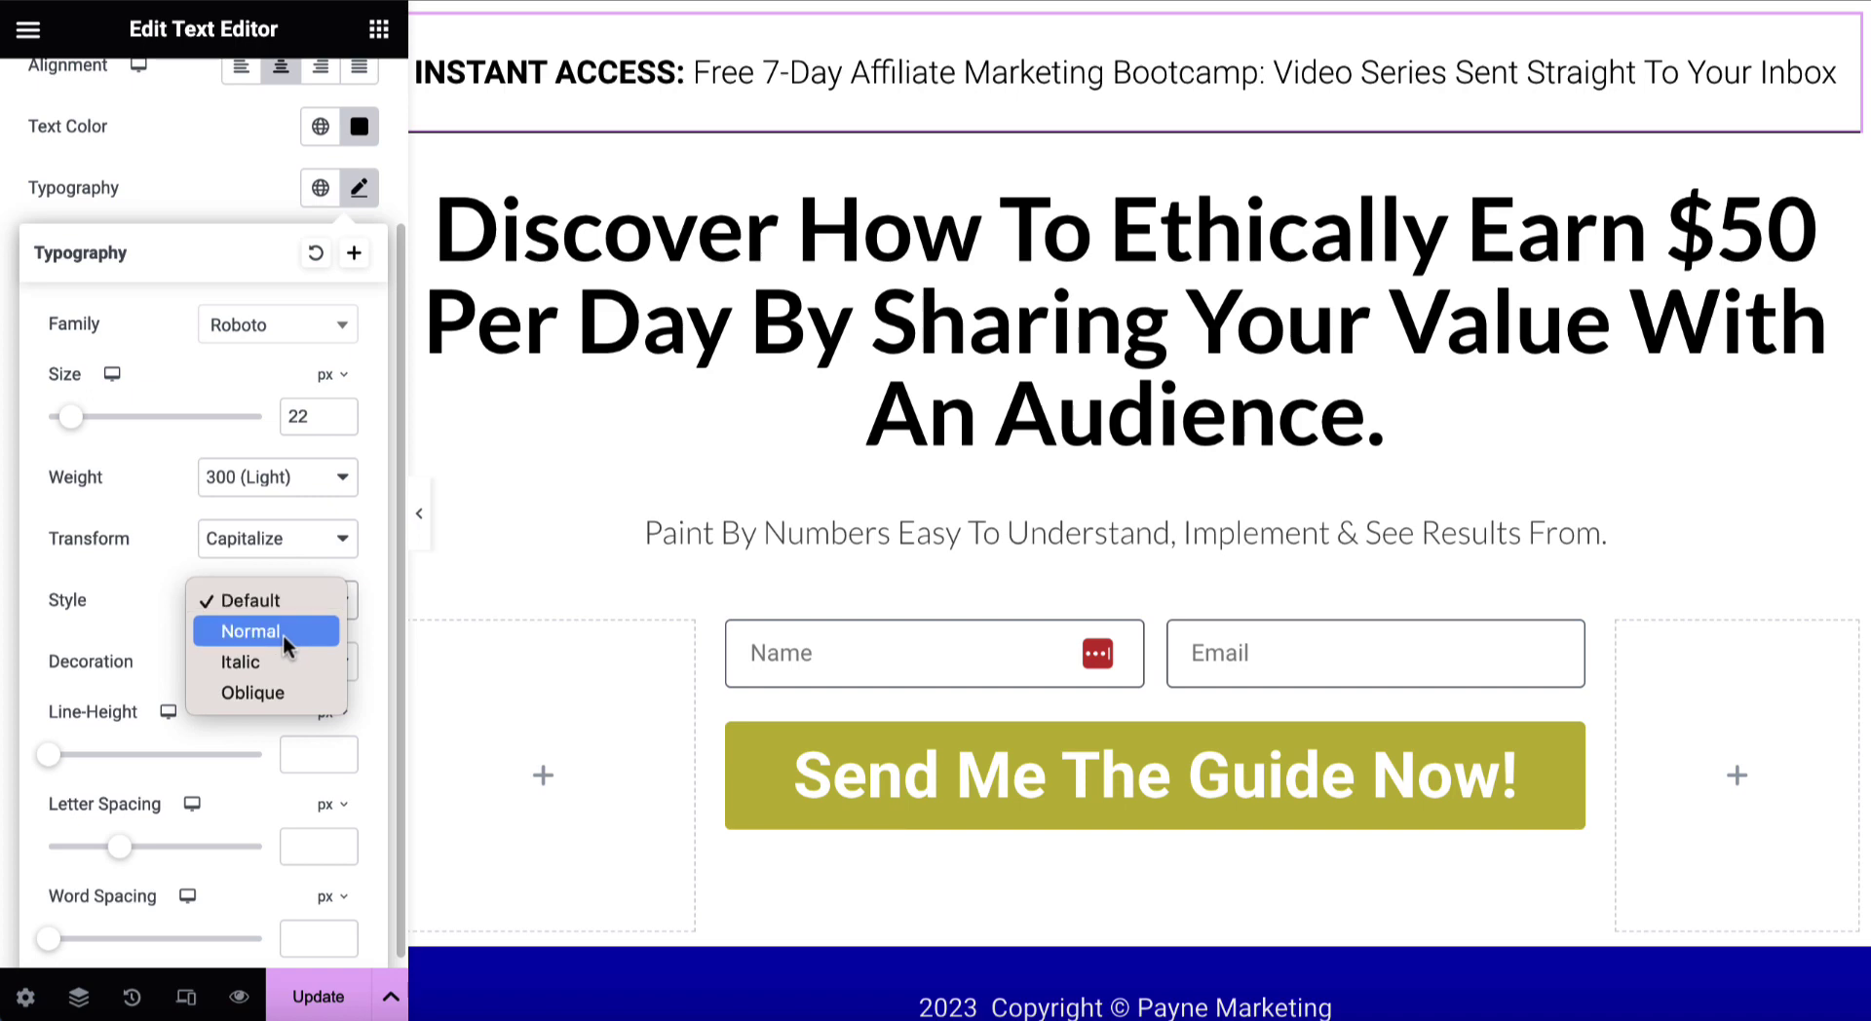
click(267, 693)
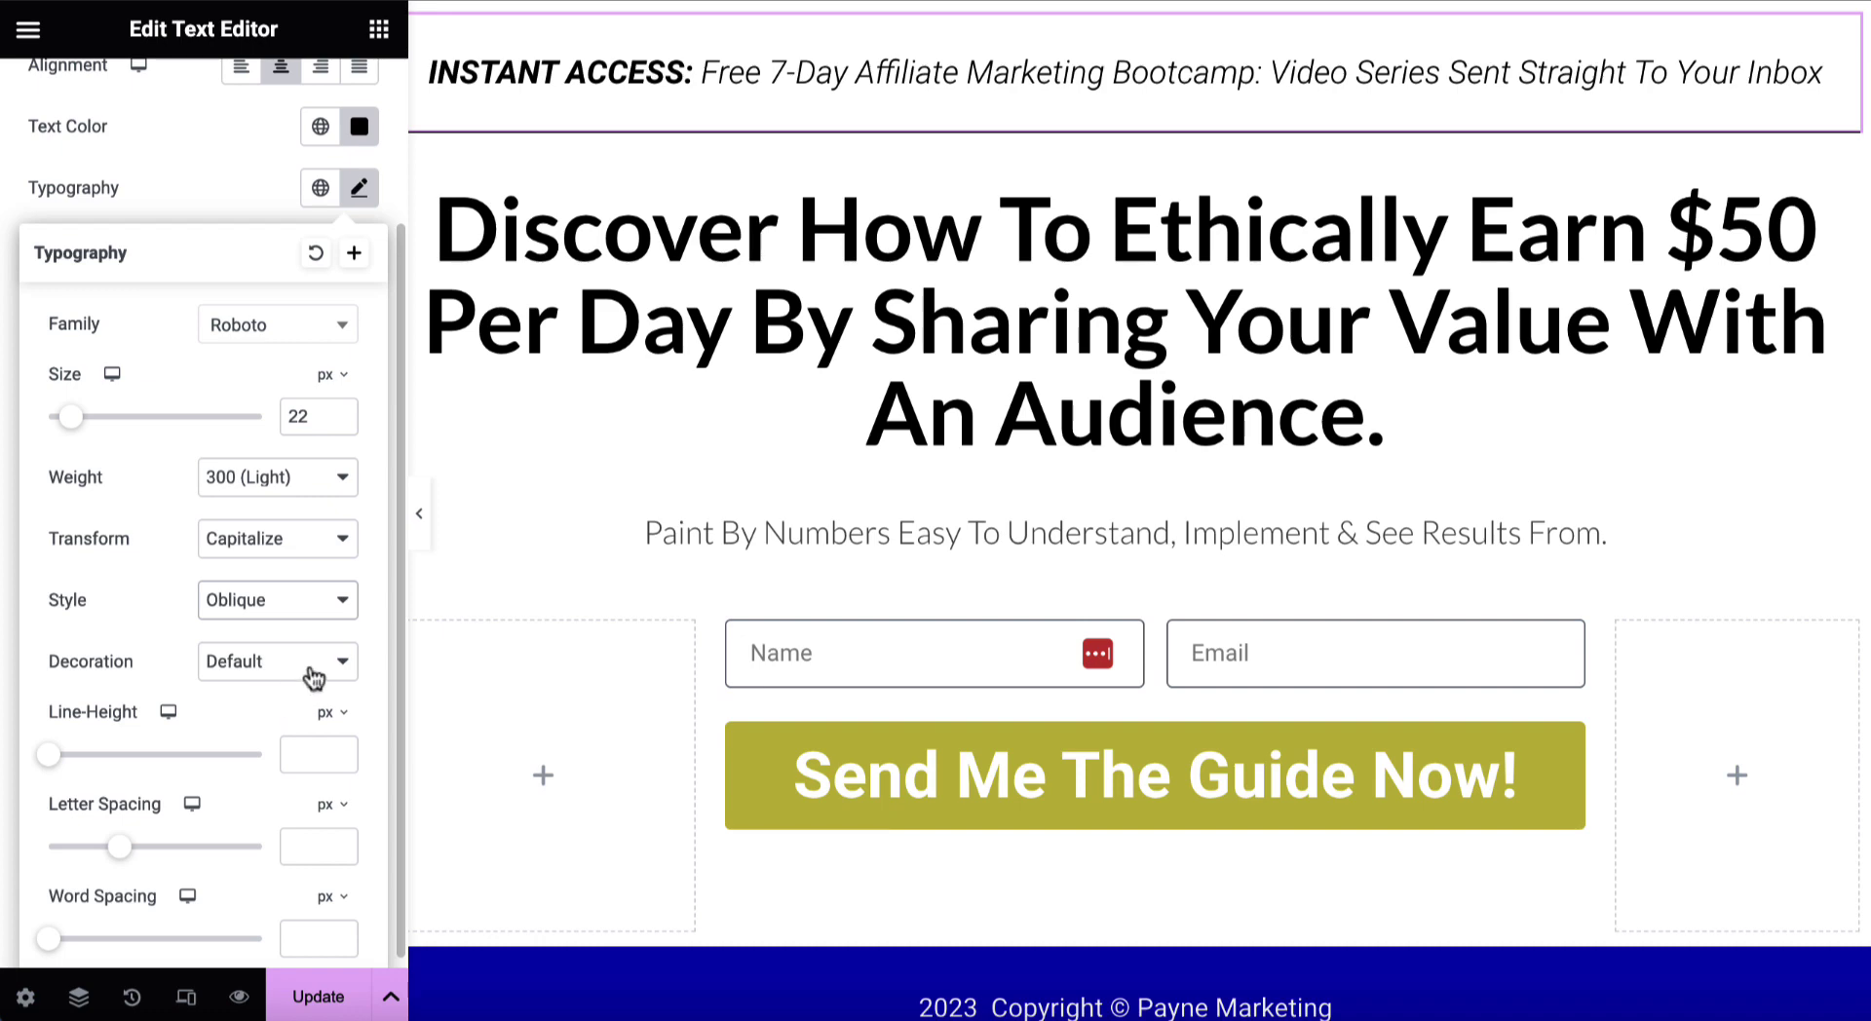
click(333, 610)
click(297, 508)
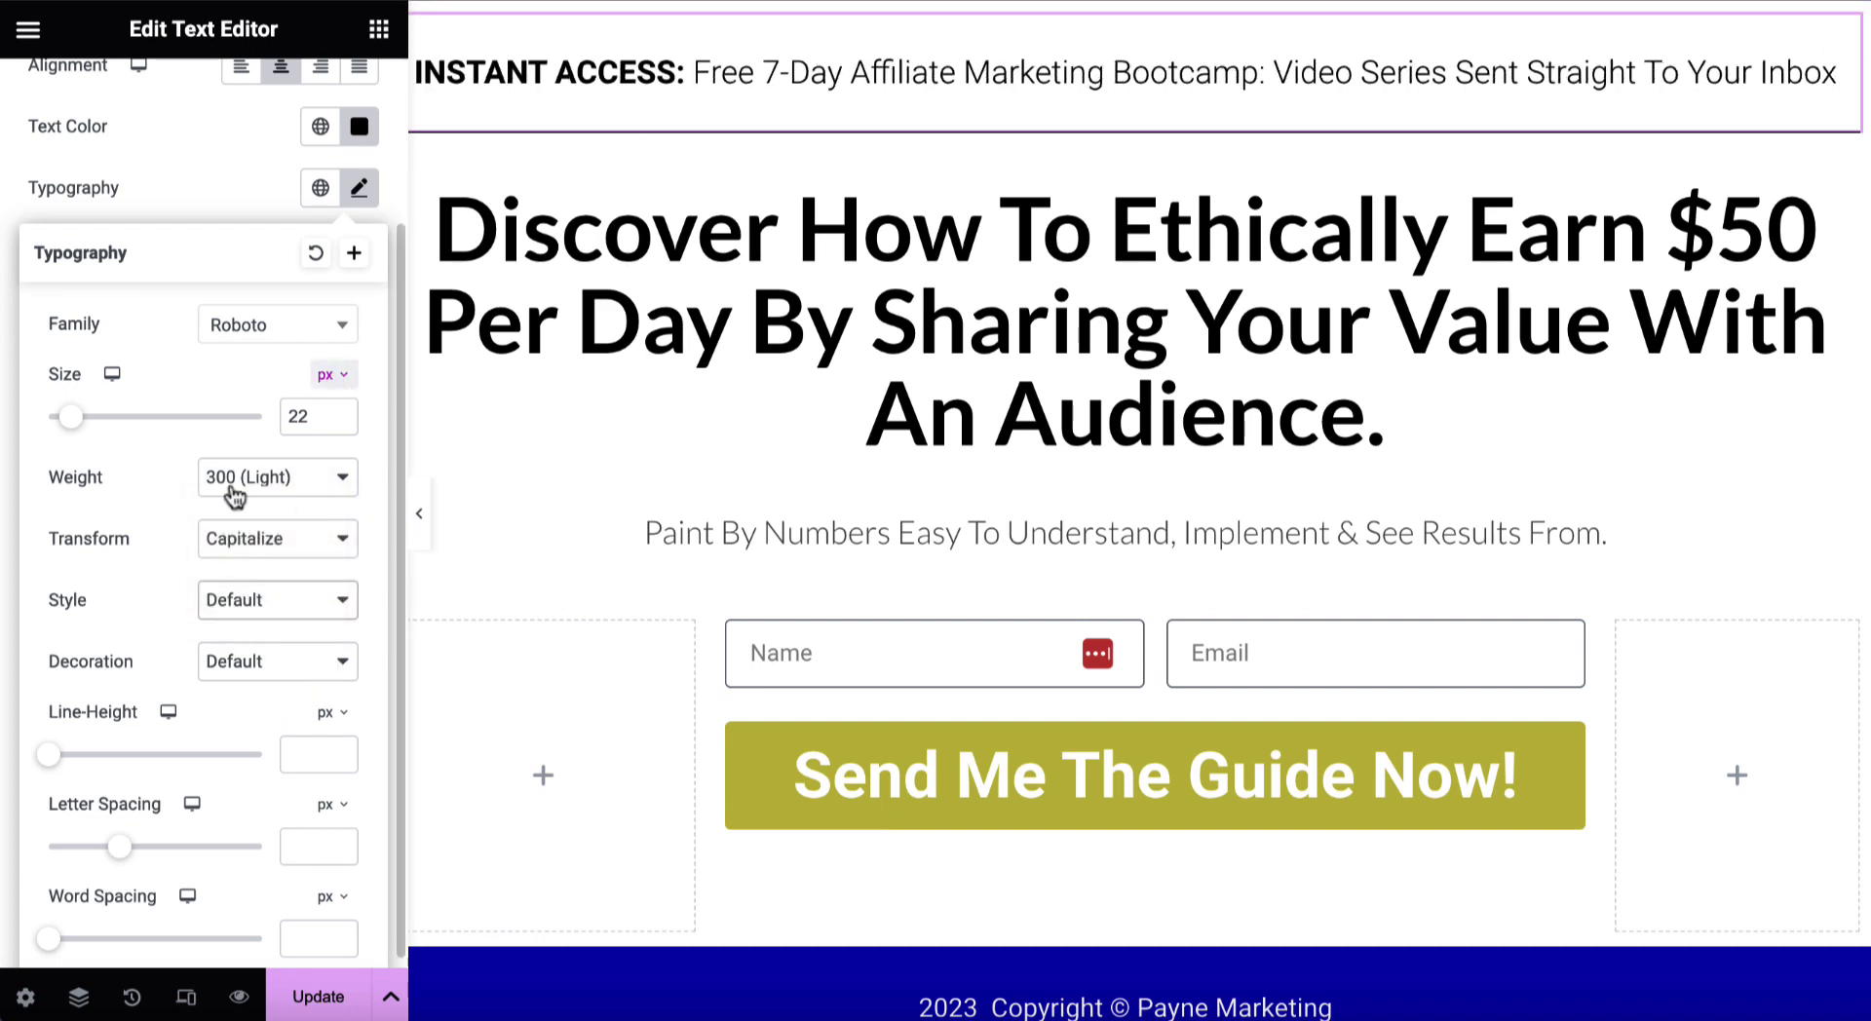
Try the Line Through decoration on the INSTANT ACCESS text and restore the decoration to Default
scroll(244, 527, down, 1)
click(313, 651)
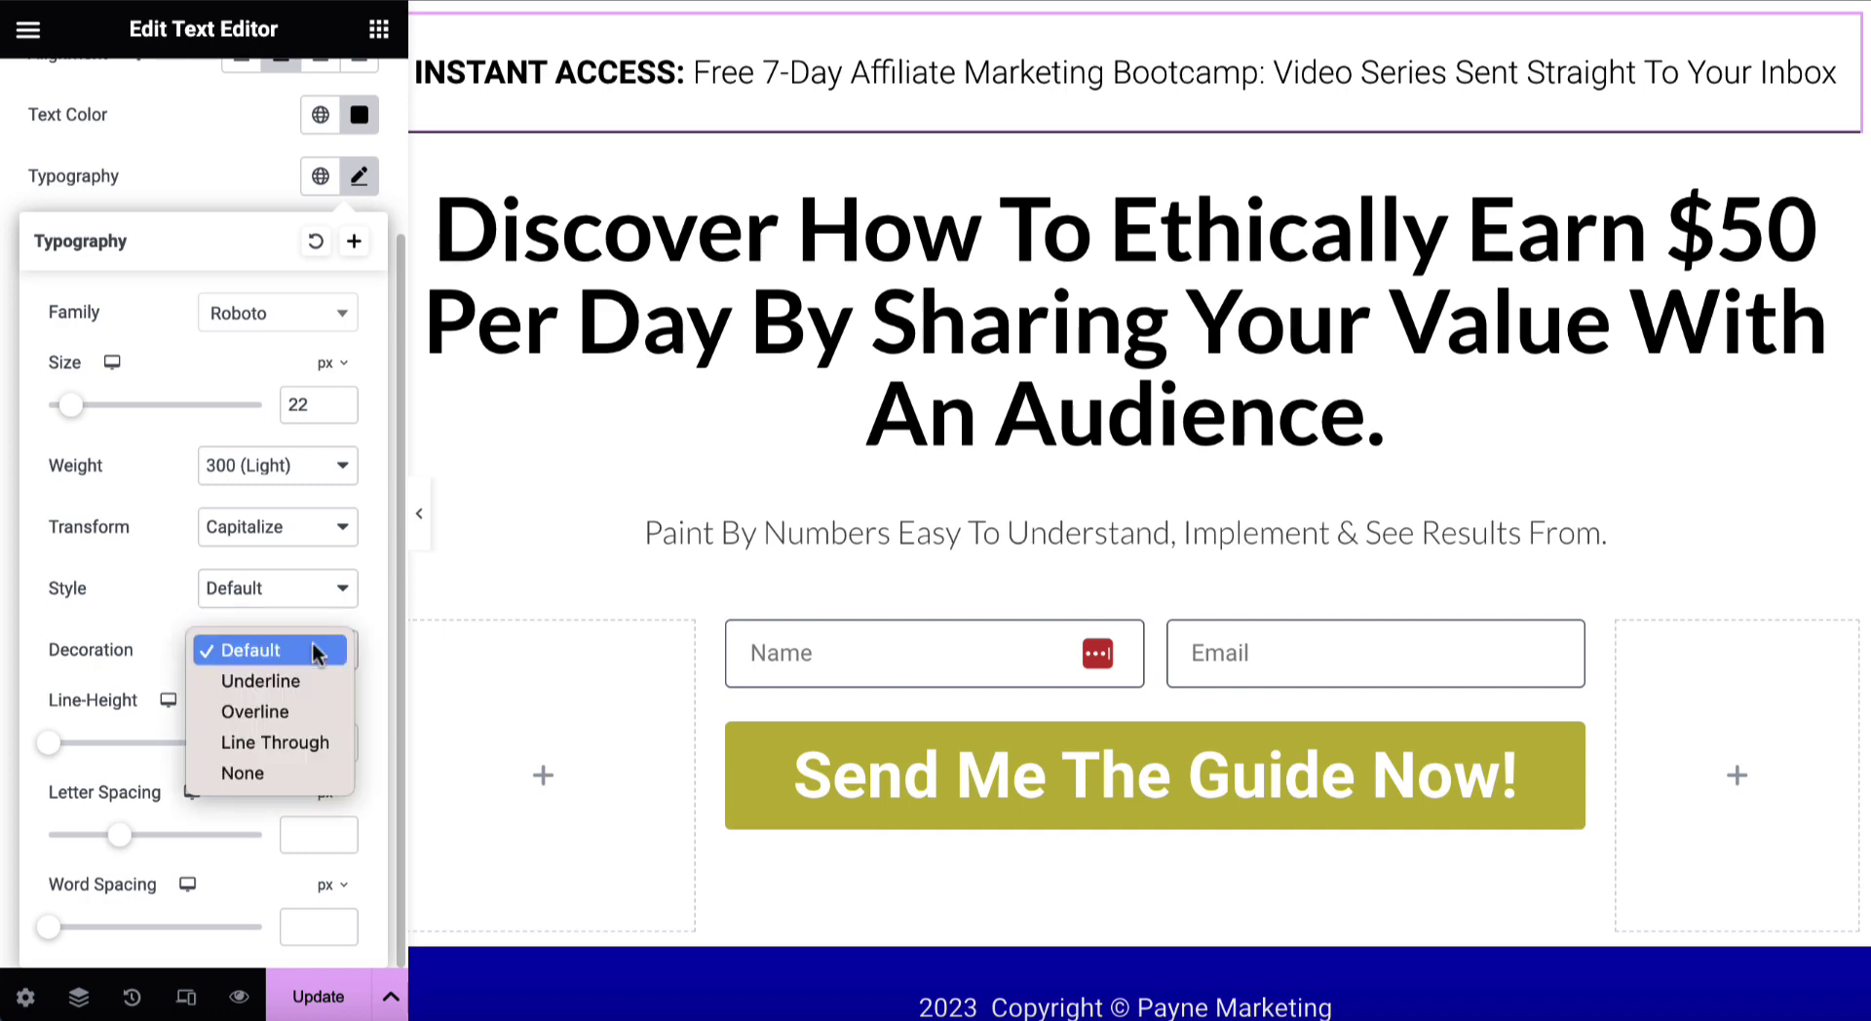
click(278, 744)
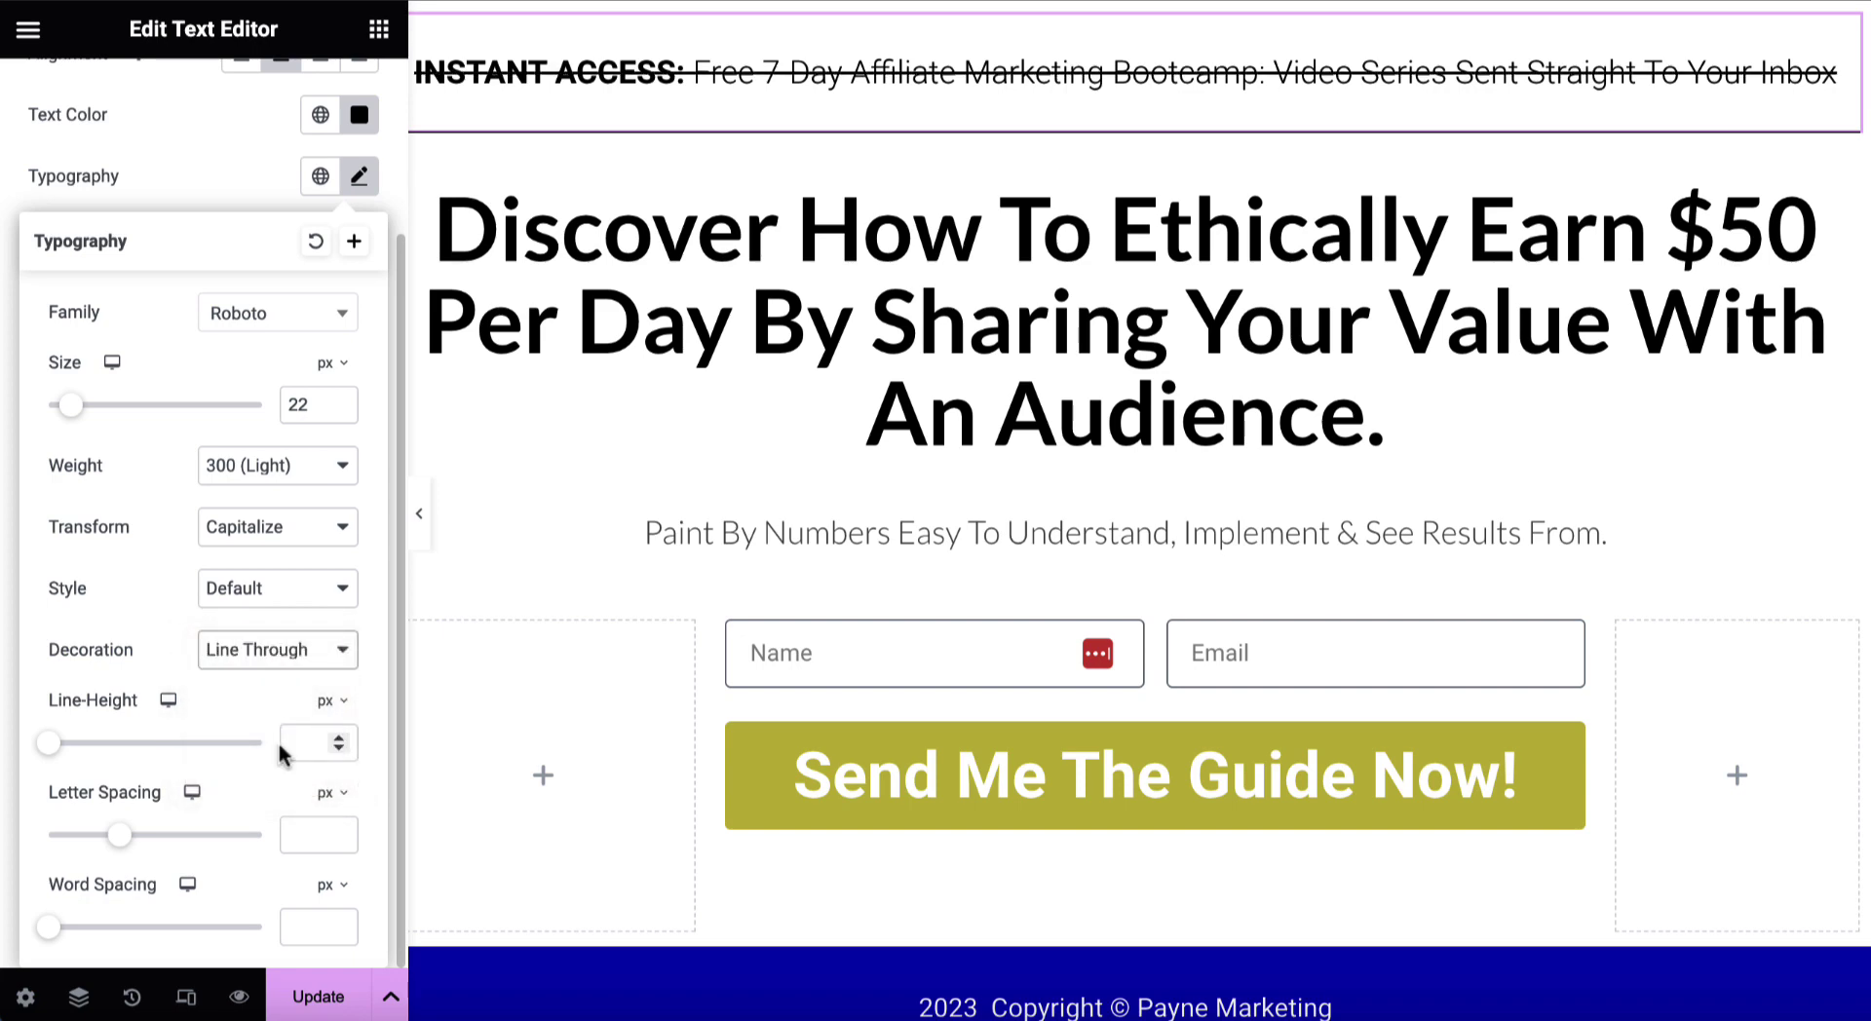
click(322, 650)
key(Escape)
key(ctrl+z)
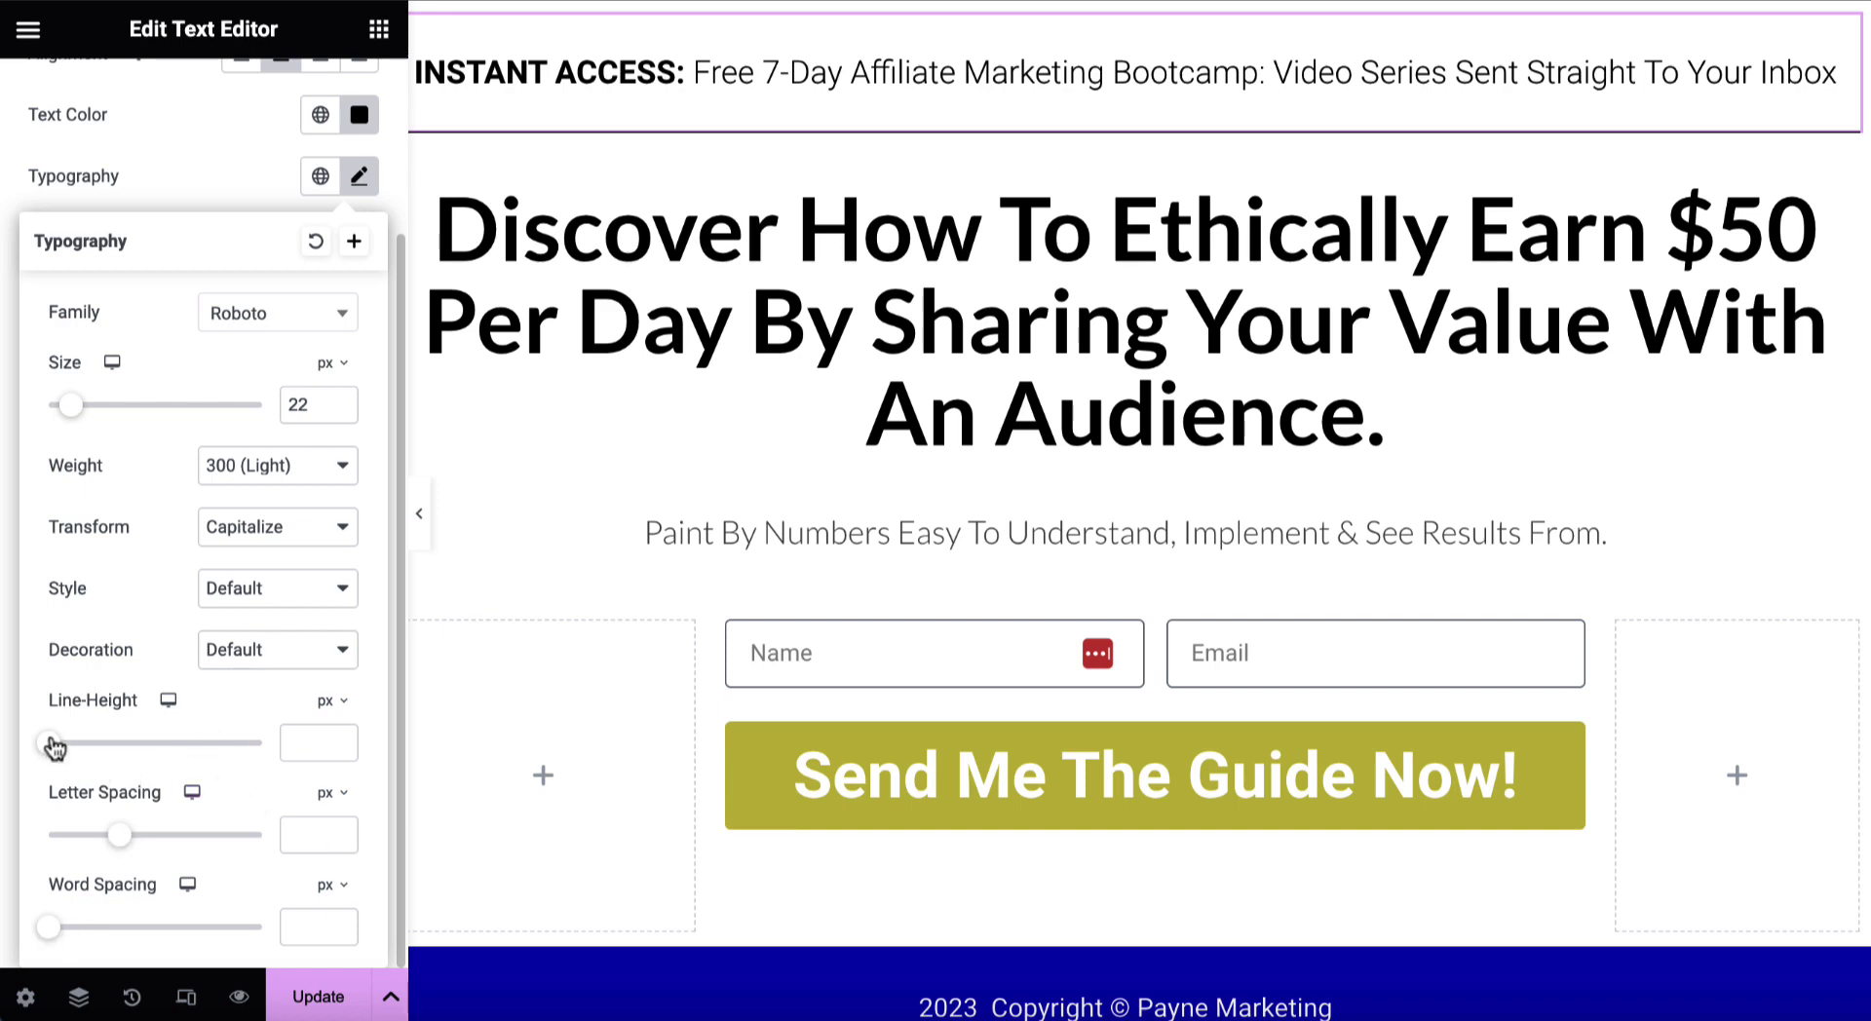
Set the INSTANT ACCESS text's line height to 16 px and letter spacing to -0.5 px, and update the page
mouse_move(53, 747)
mouse_down()
mouse_move(180, 750)
mouse_move(80, 755)
mouse_up()
mouse_move(121, 835)
mouse_down()
mouse_move(155, 841)
mouse_move(29, 844)
mouse_move(123, 838)
mouse_up()
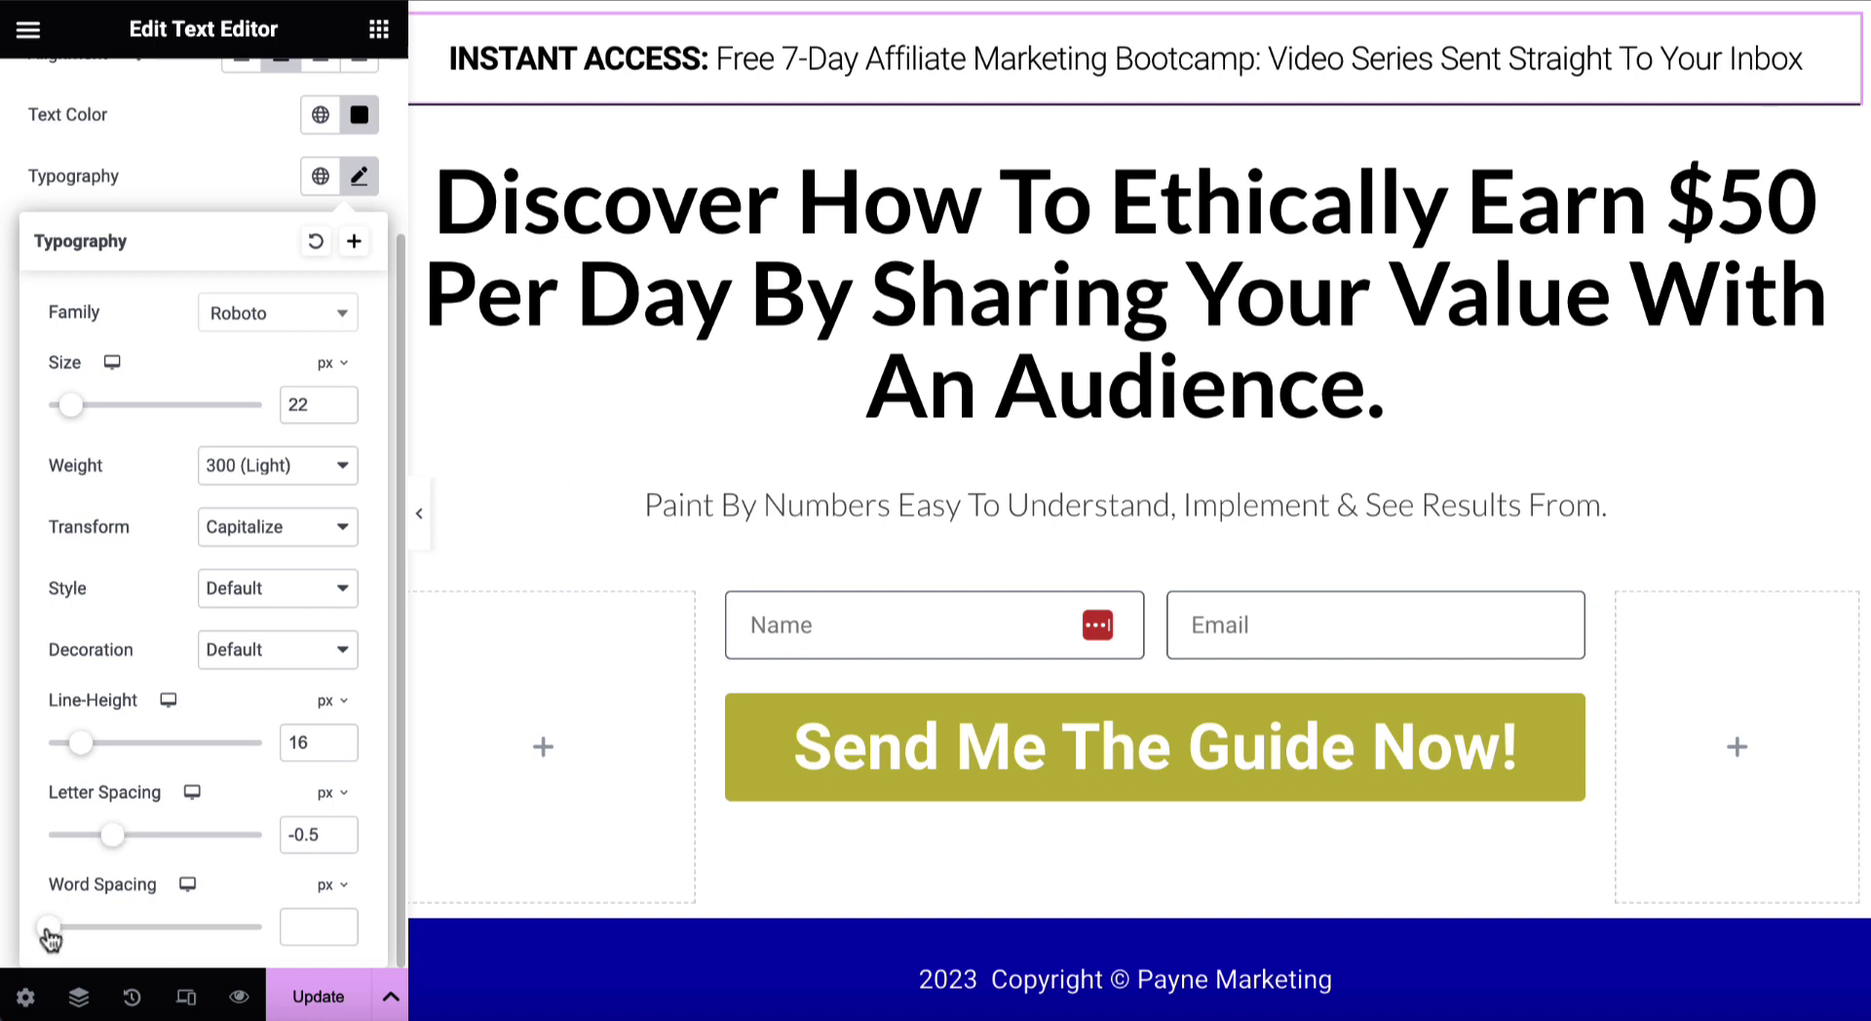
mouse_move(51, 939)
mouse_down()
mouse_move(351, 931)
mouse_move(19, 941)
mouse_up()
click(320, 999)
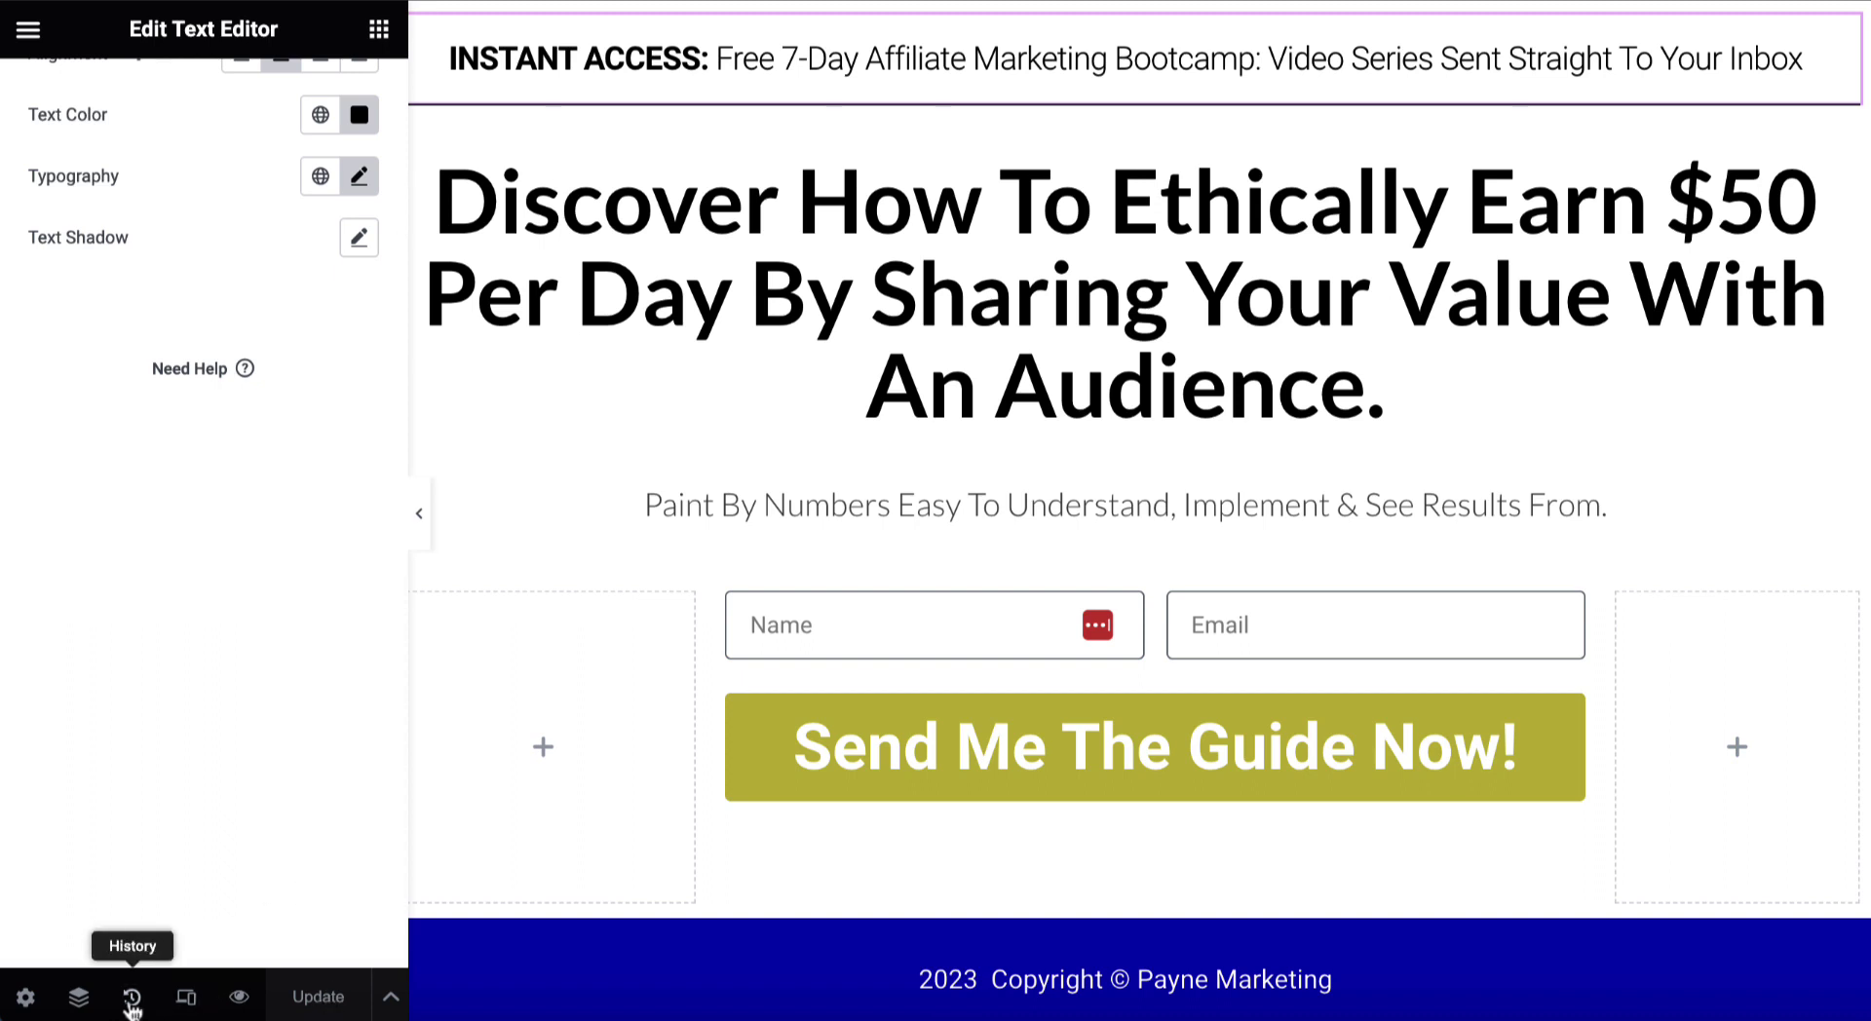
Open the editing history to review the list of recorded actions on the page
click(132, 998)
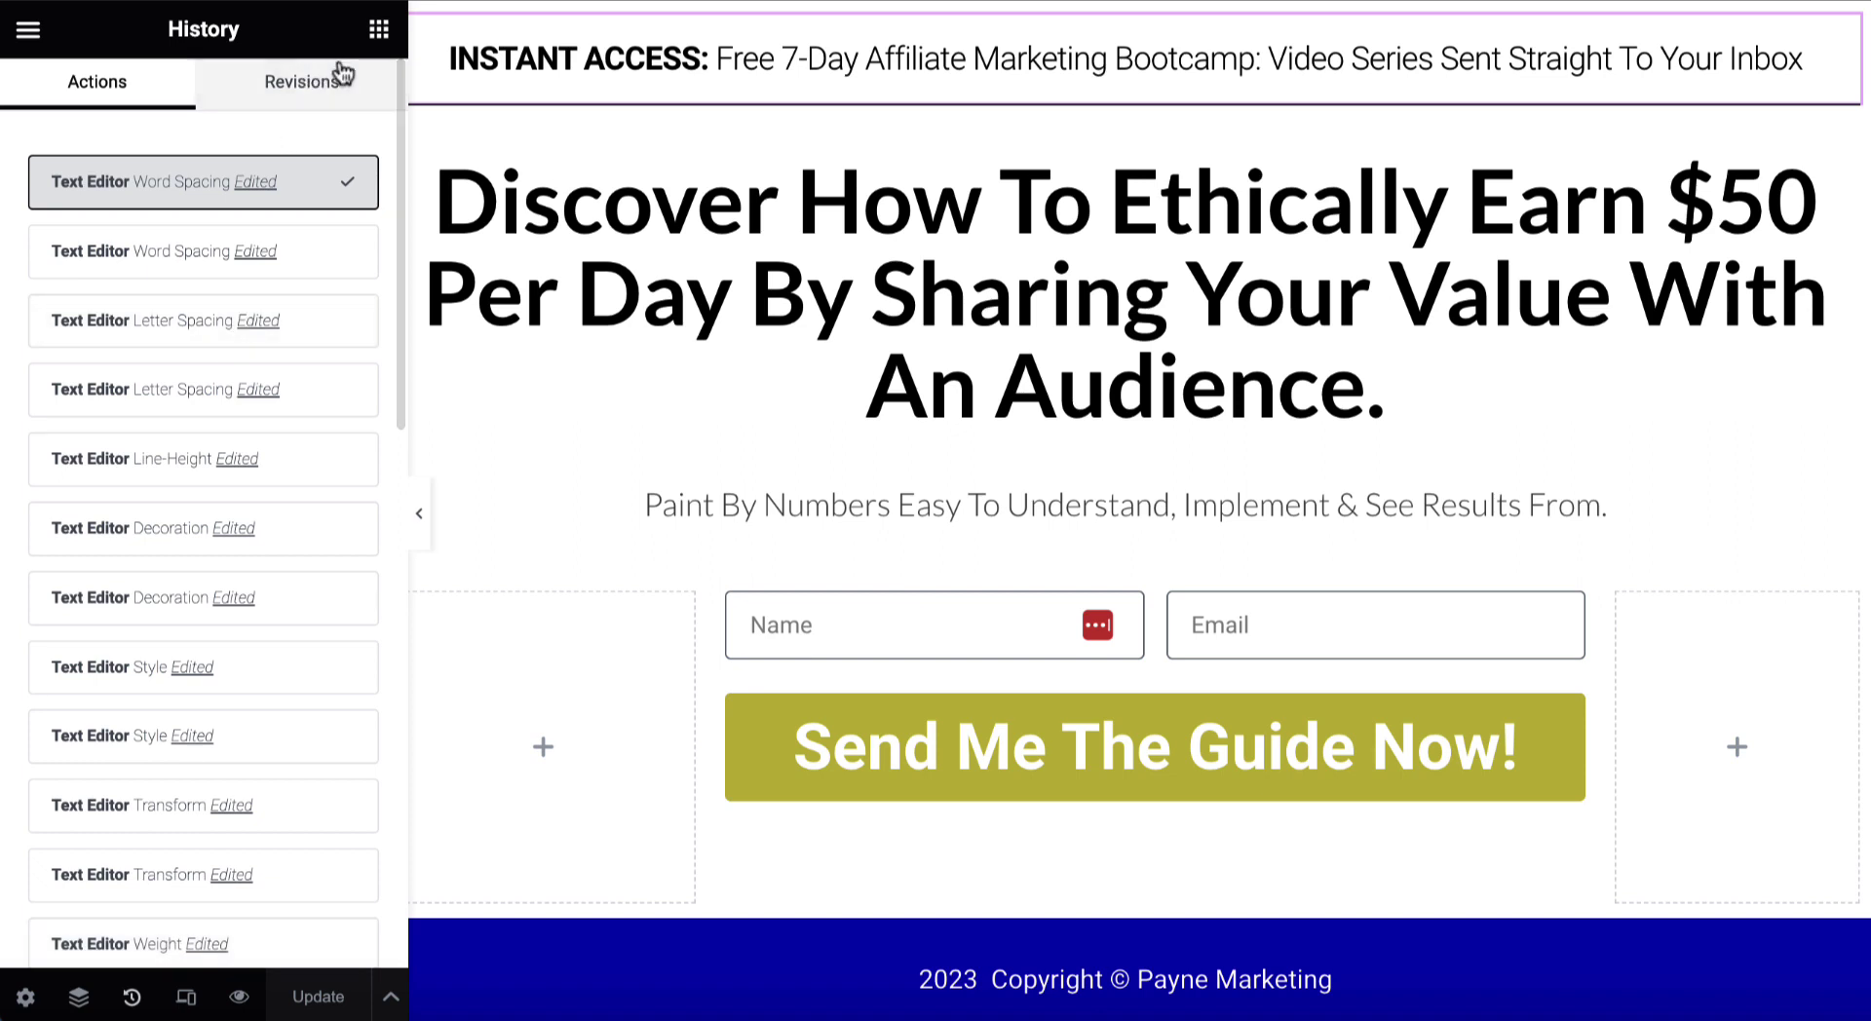
scroll(1011, 450, down, 1)
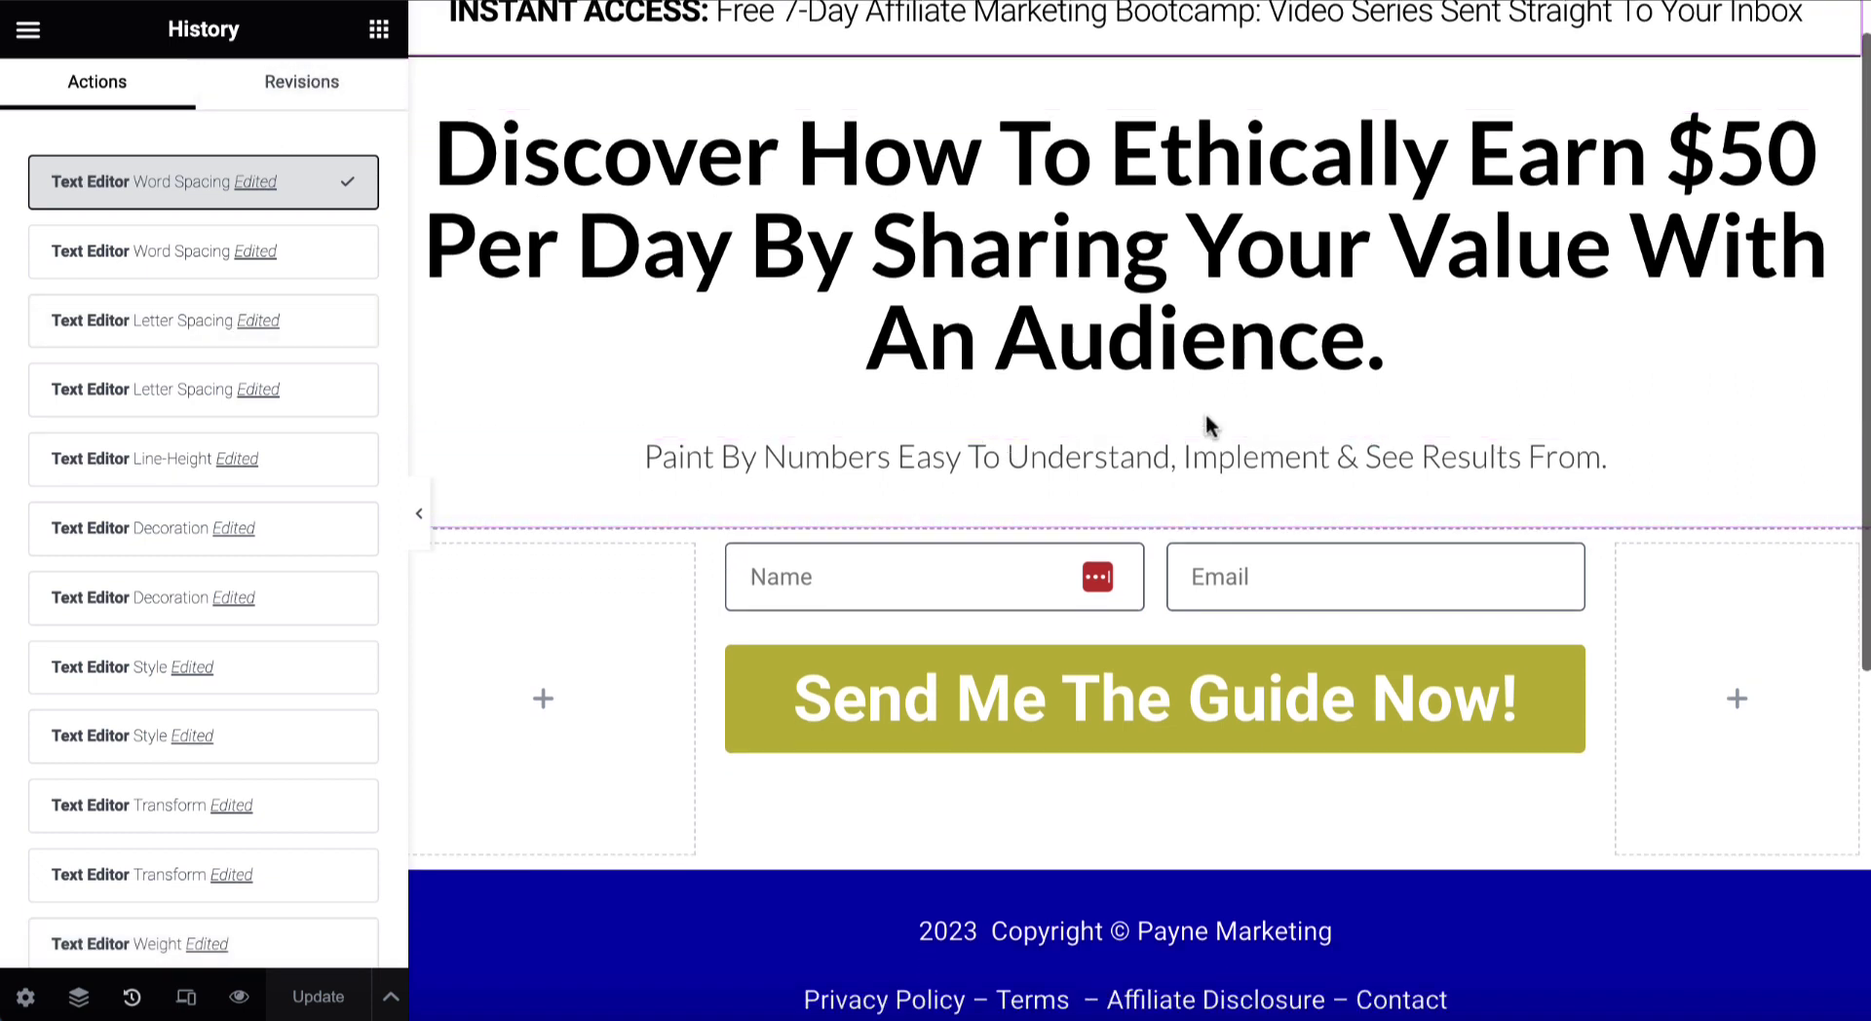
Unlink the padding sides of the Paint By Numbers text with 0 px on each side, and update the page
click(1843, 464)
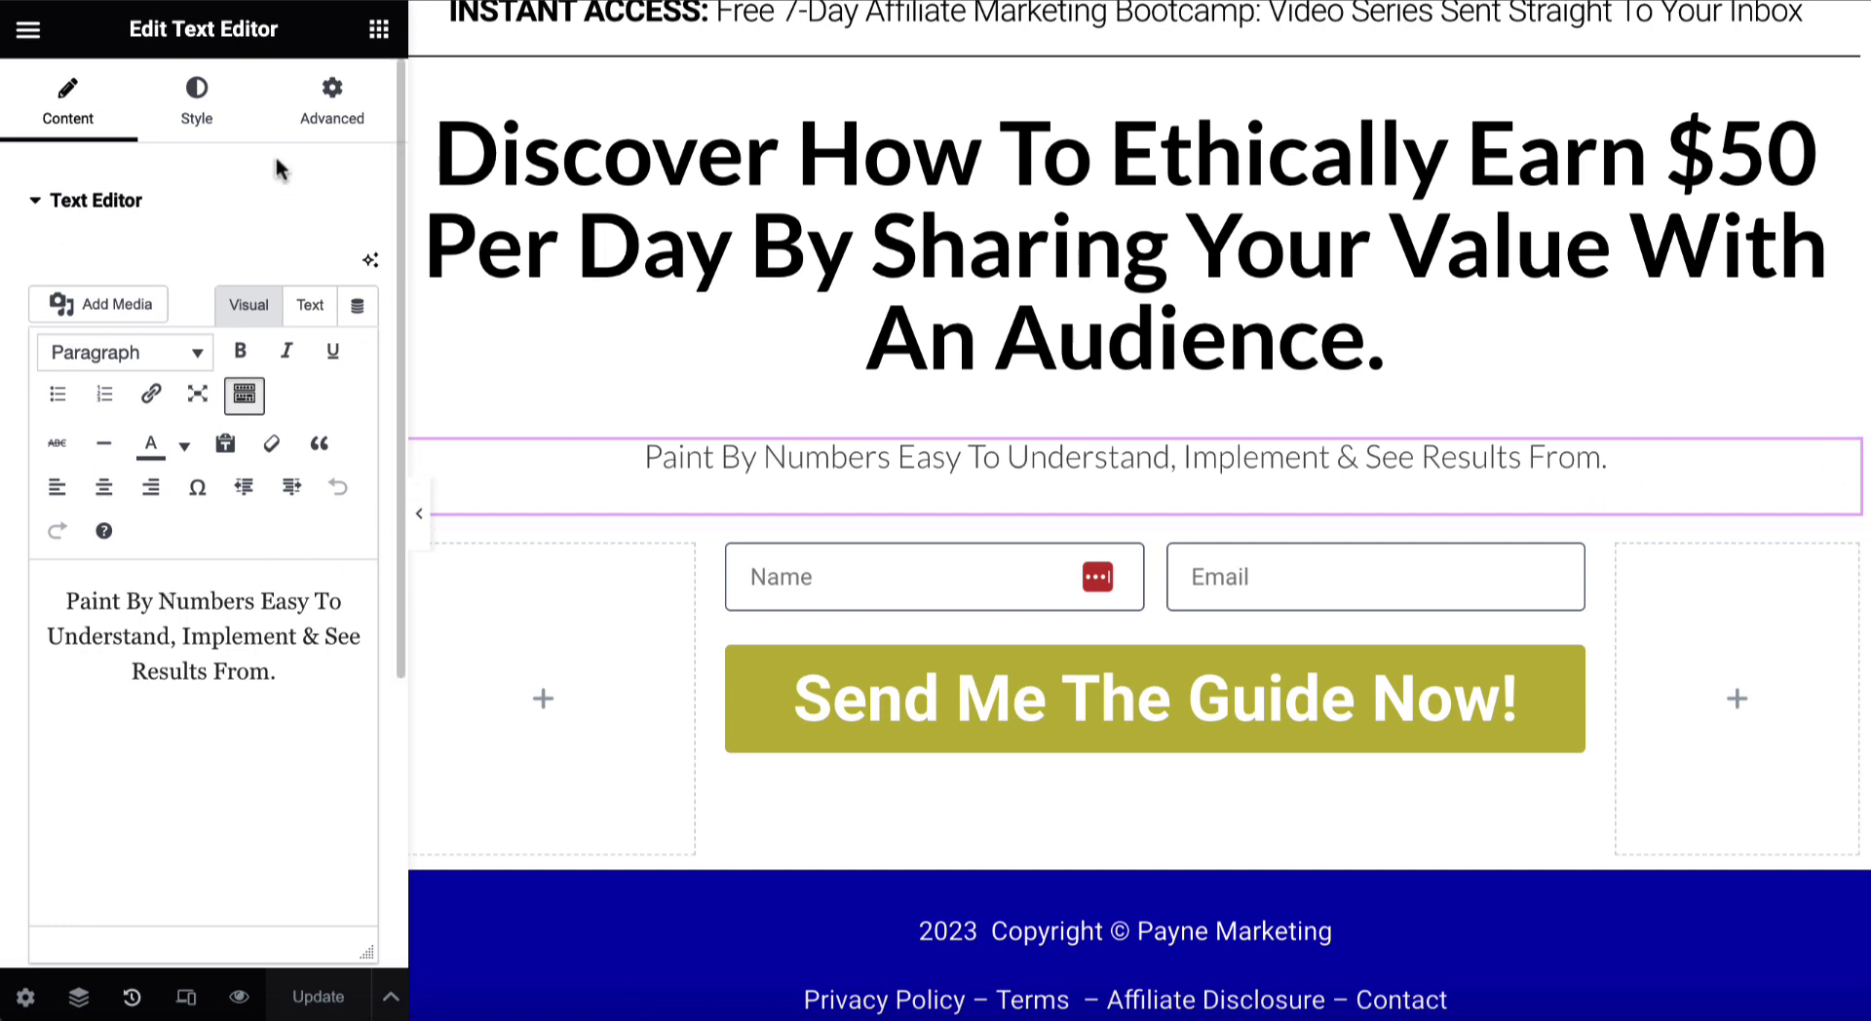
click(336, 117)
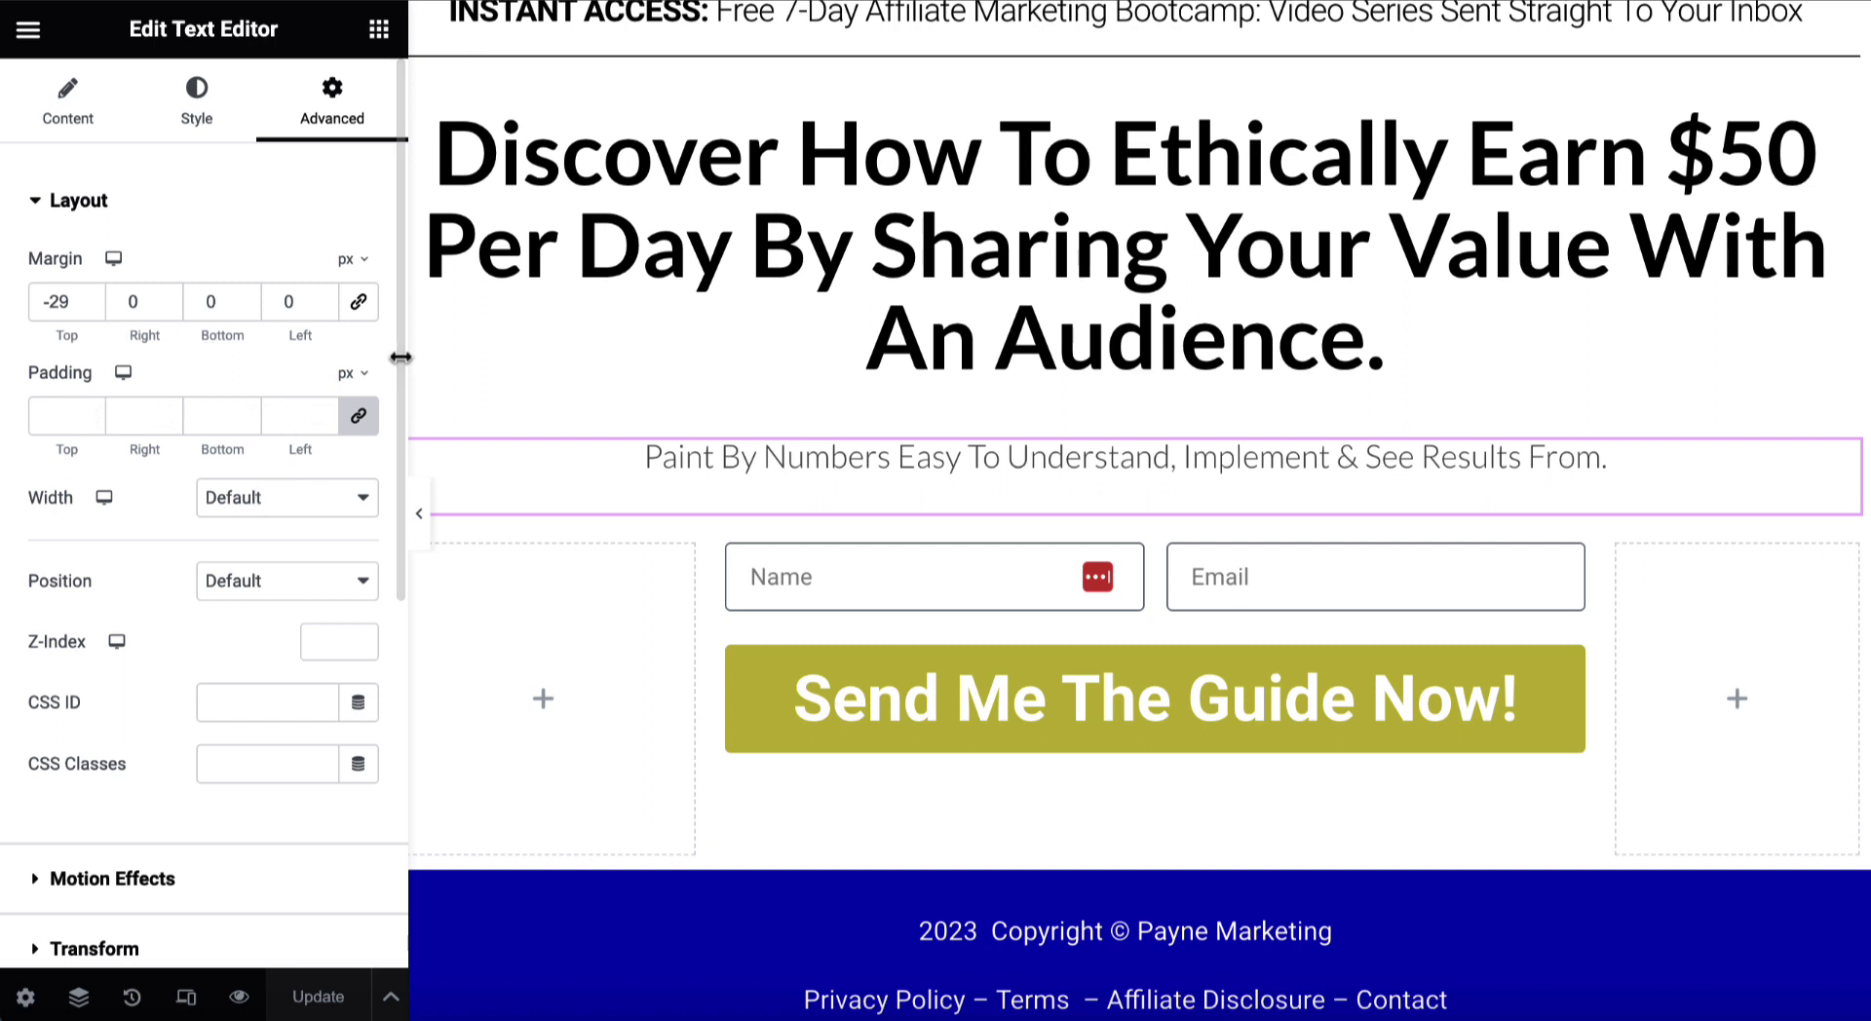
click(360, 421)
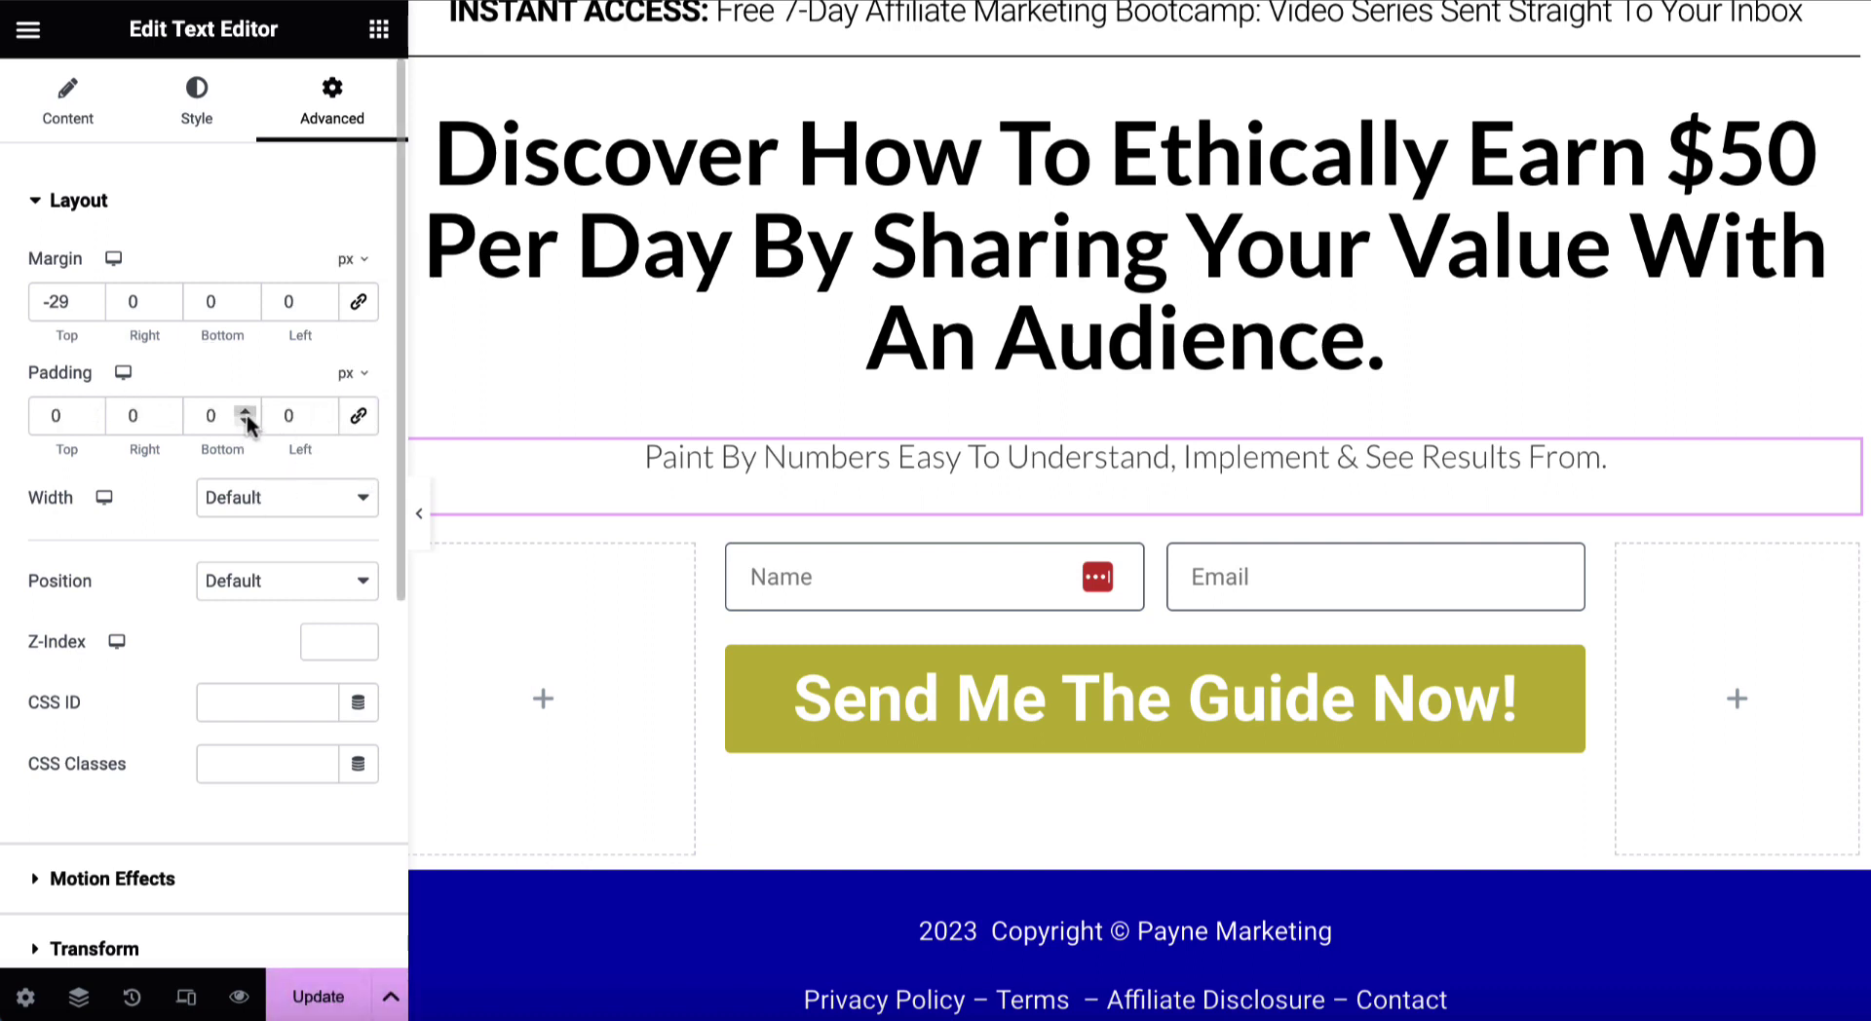
drag(246, 413, 247, 422)
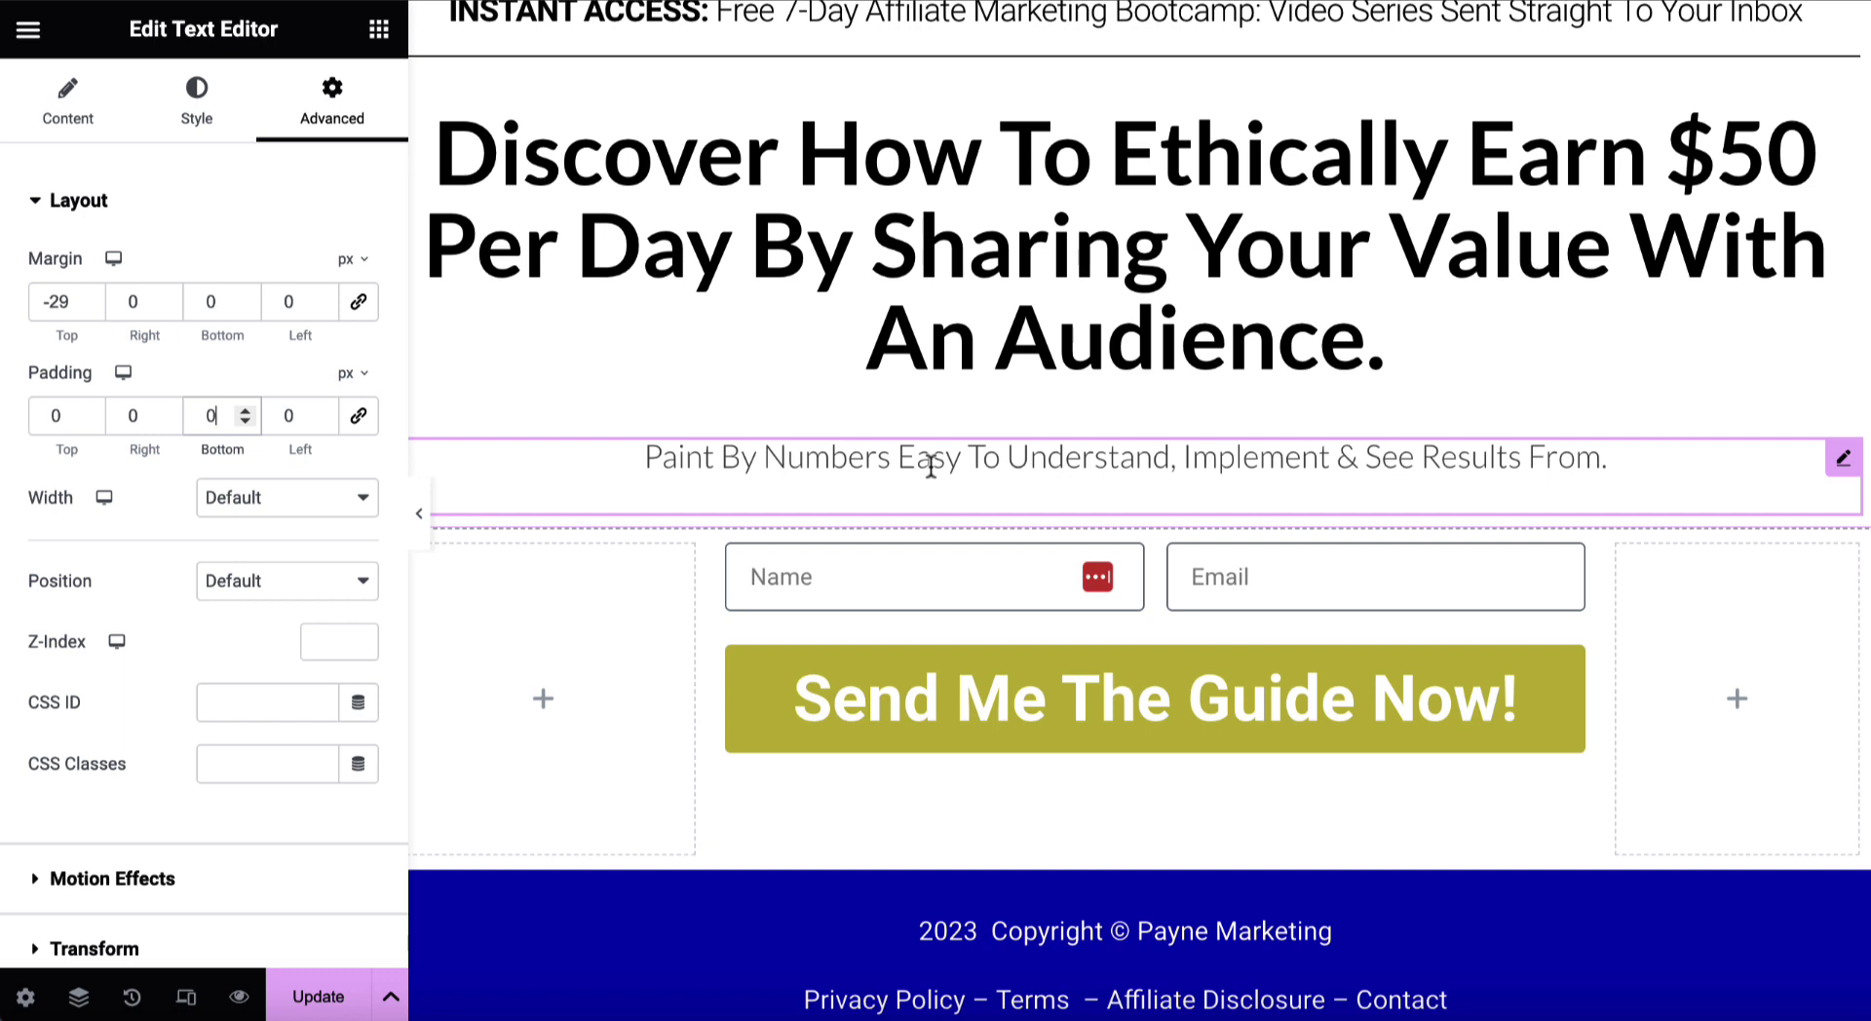
scroll(1040, 401, up, 1)
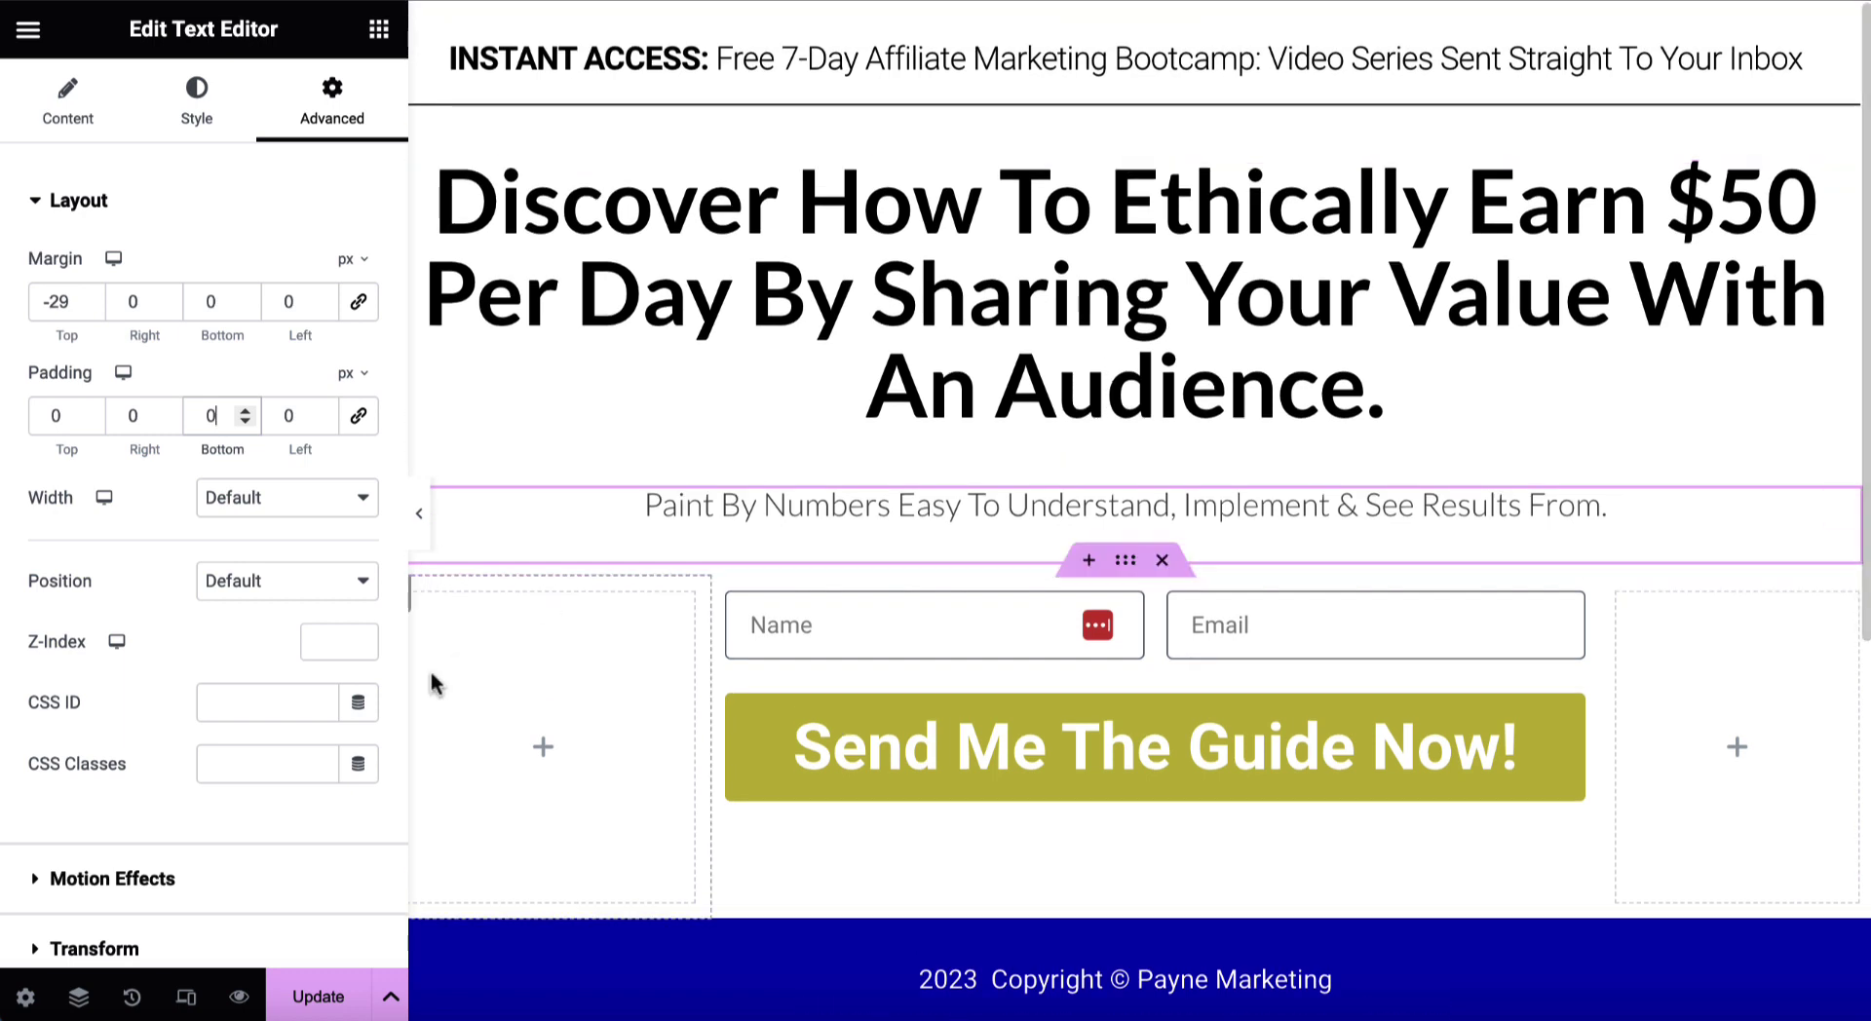
click(314, 998)
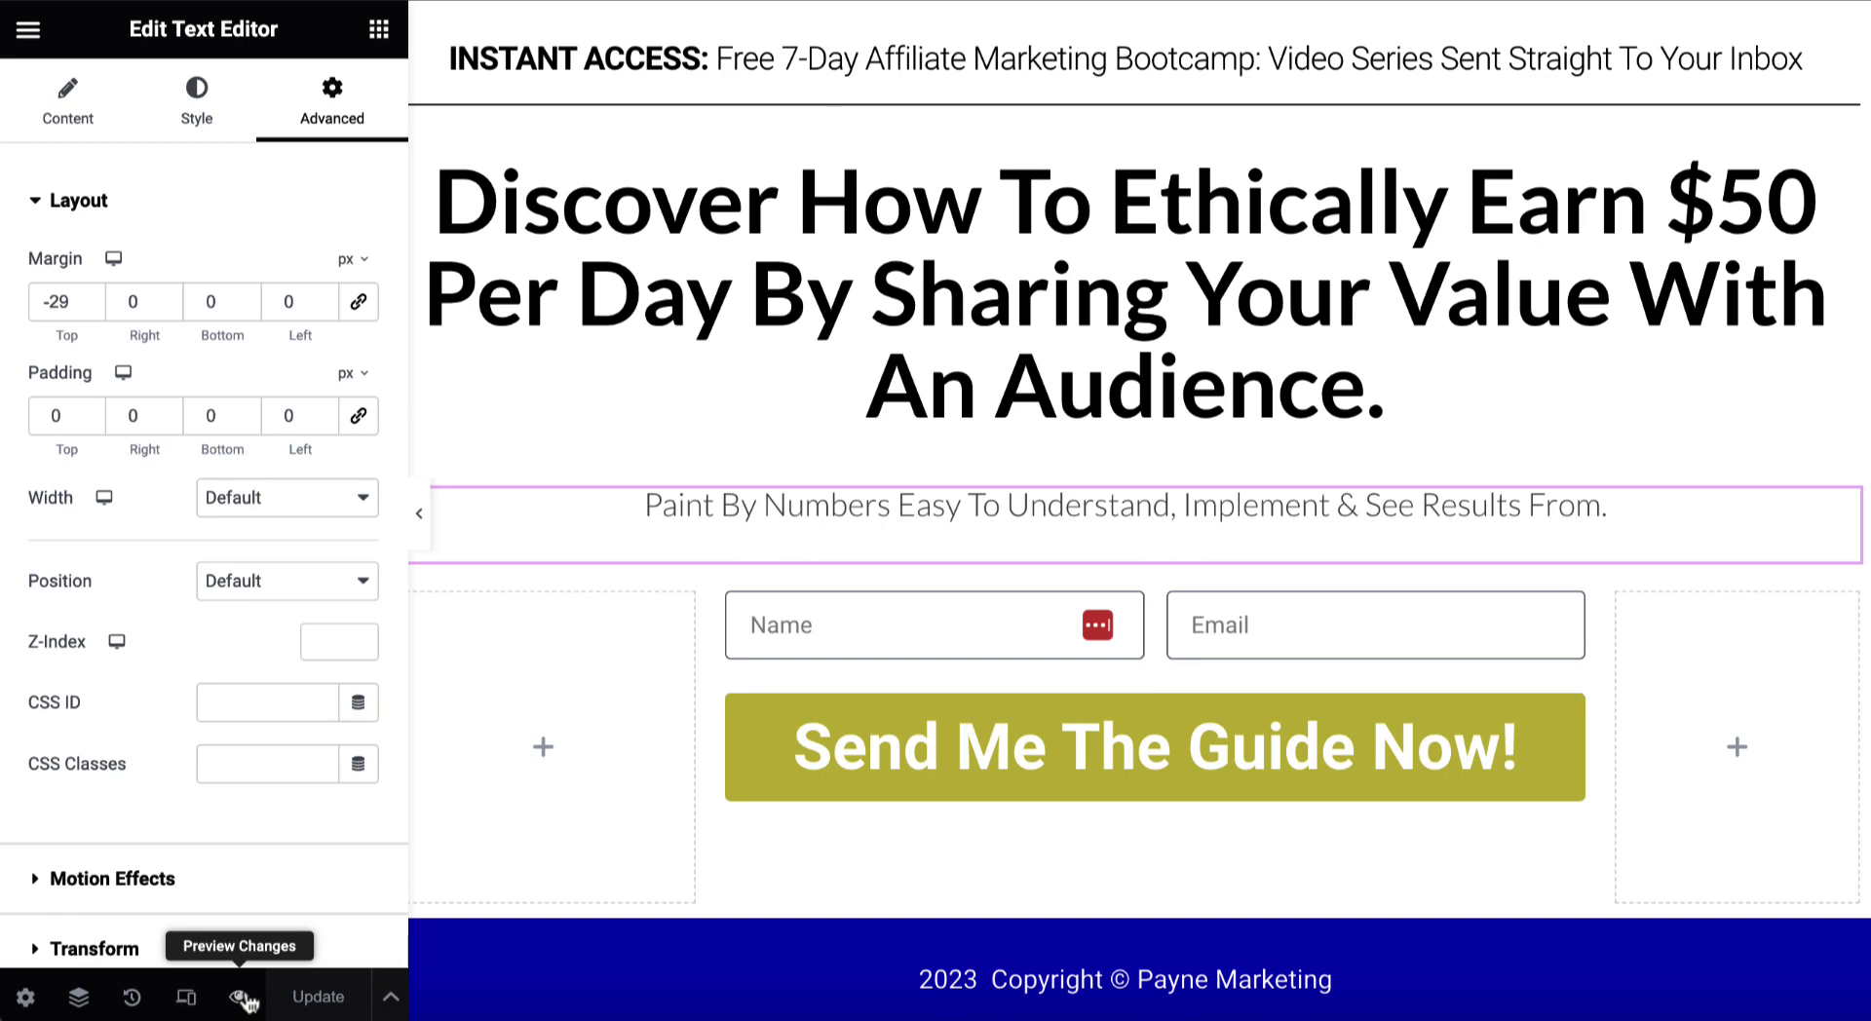
Preview the saved landing page and check its layout from the header text down to the footer
click(241, 997)
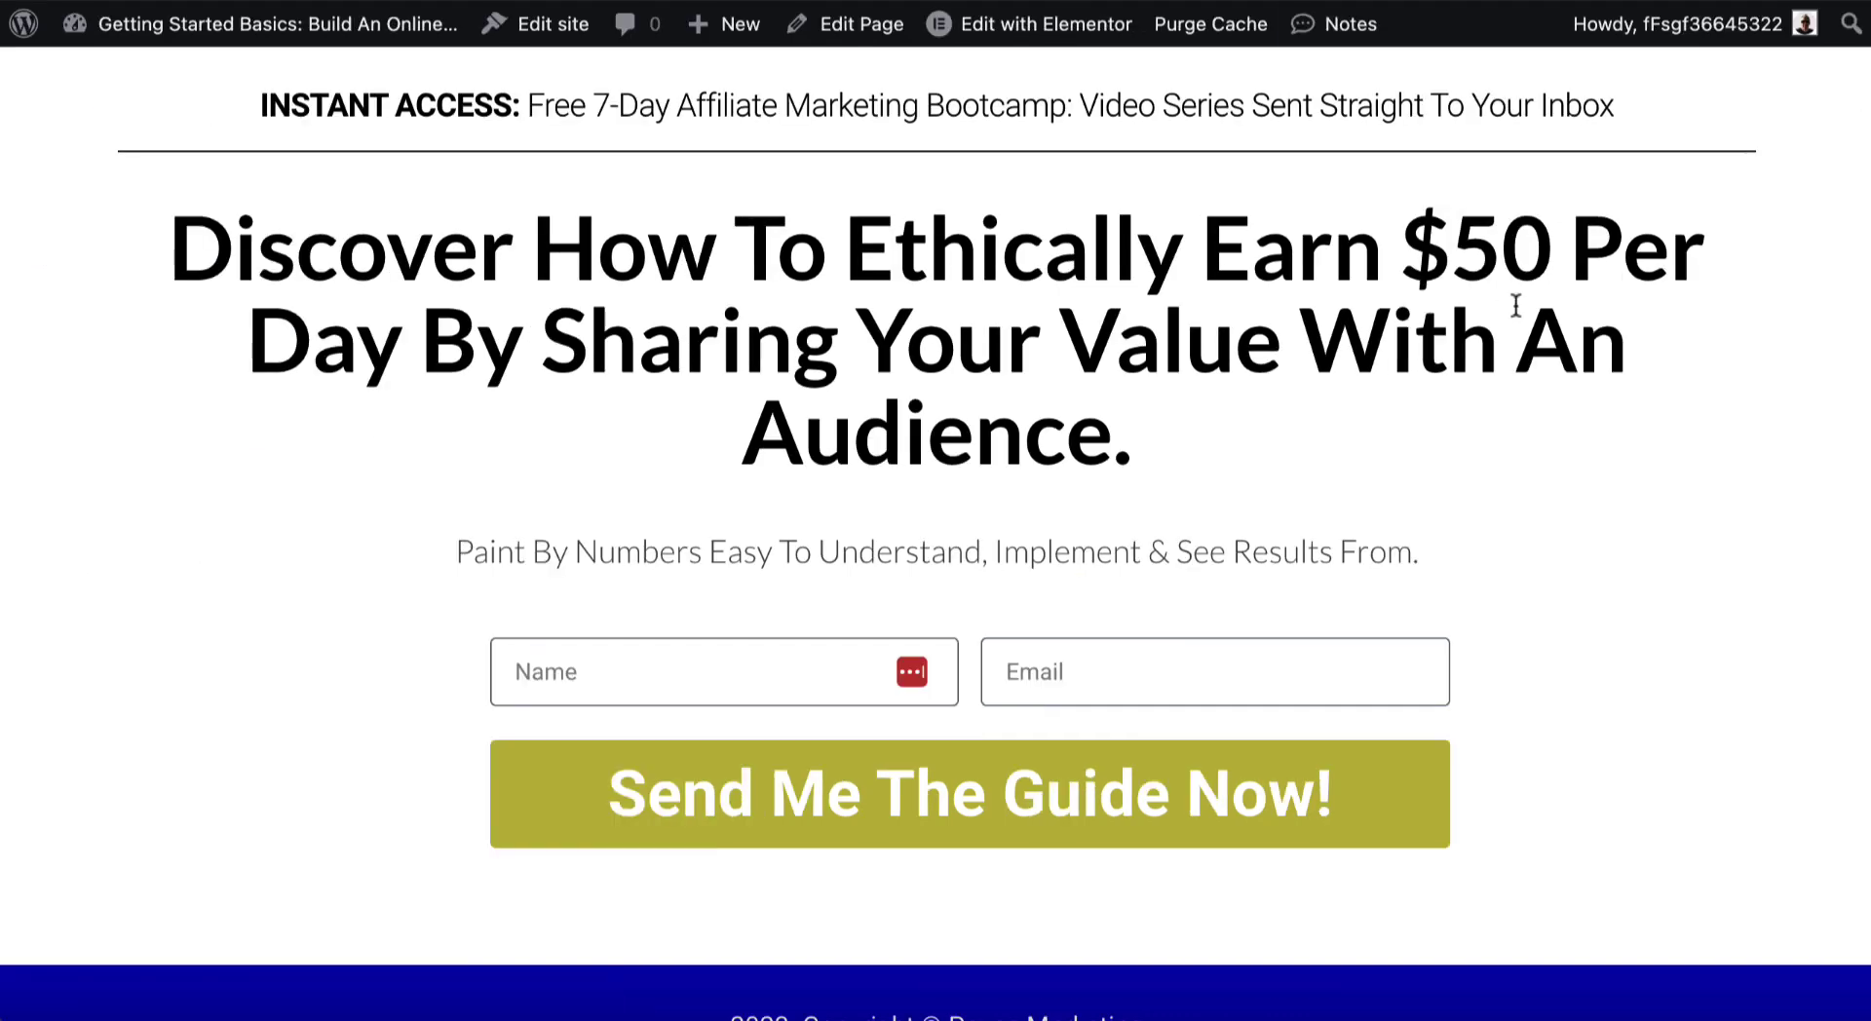
scroll(1495, 589, down, 1)
scroll(1495, 589, up, 1)
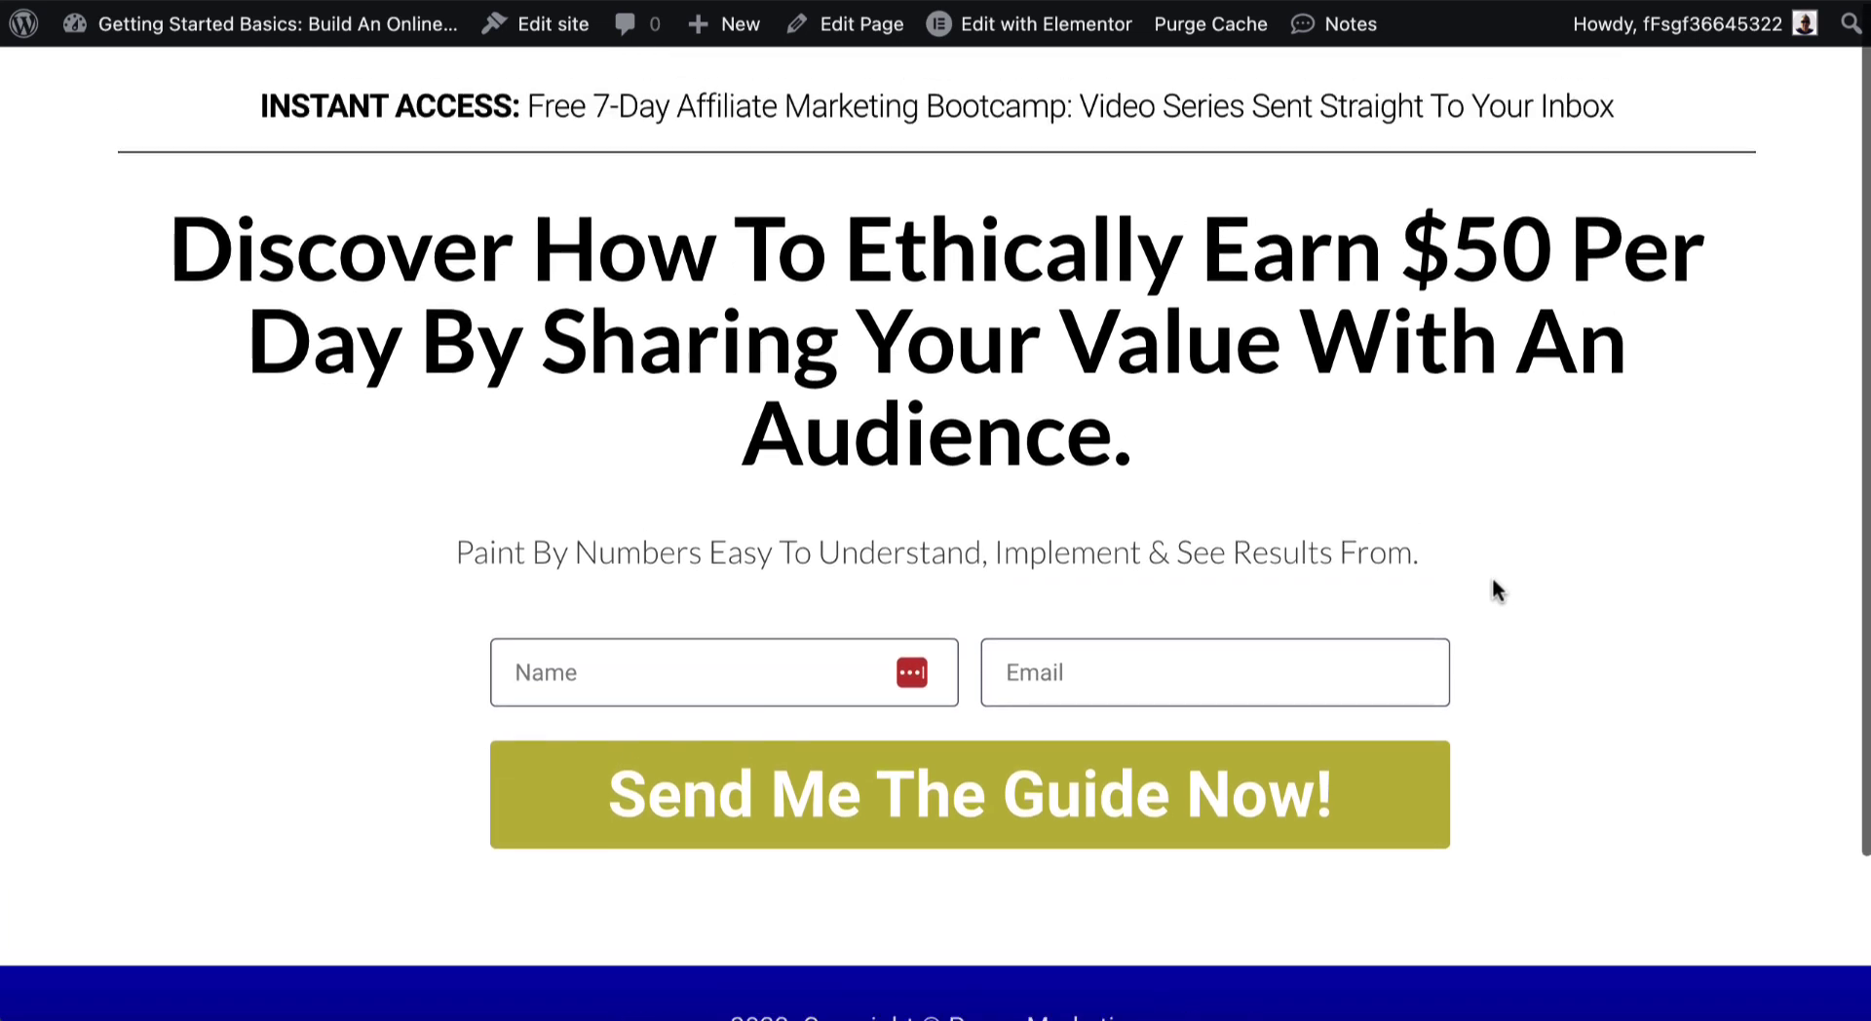
scroll(1015, 909, down, 1)
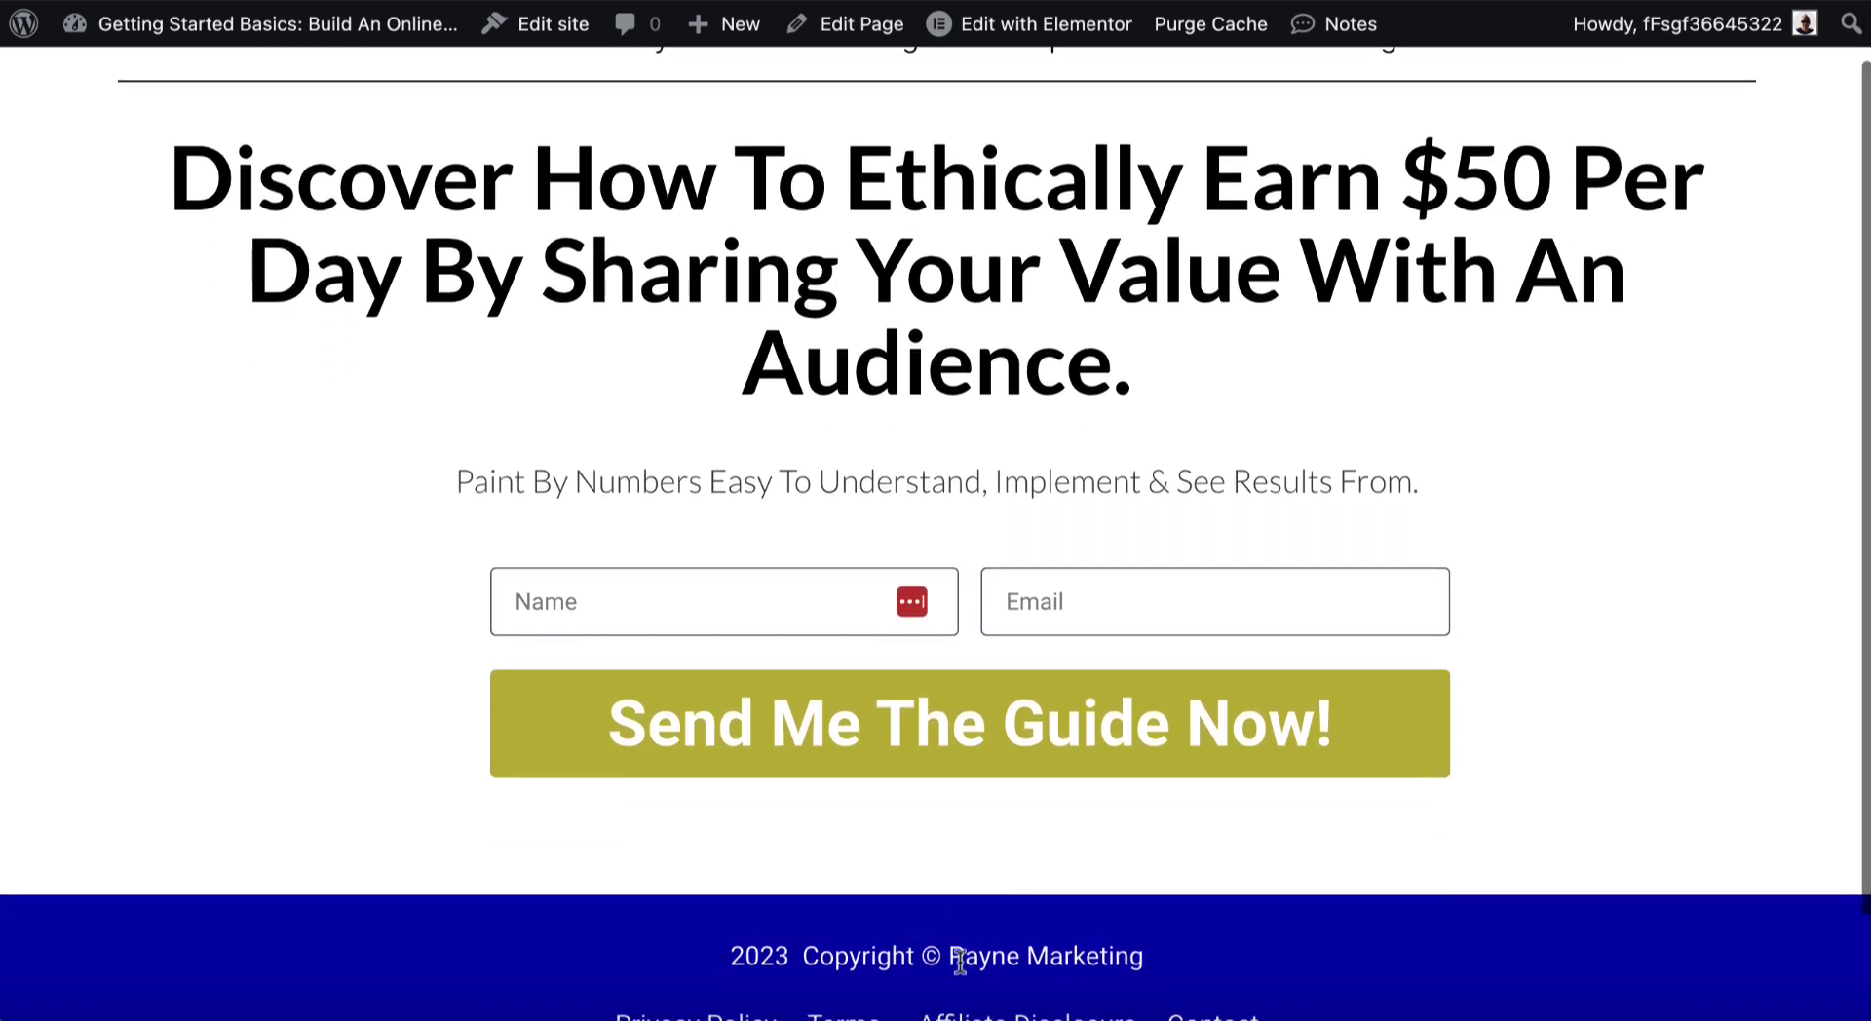
scroll(1014, 894, up, 1)
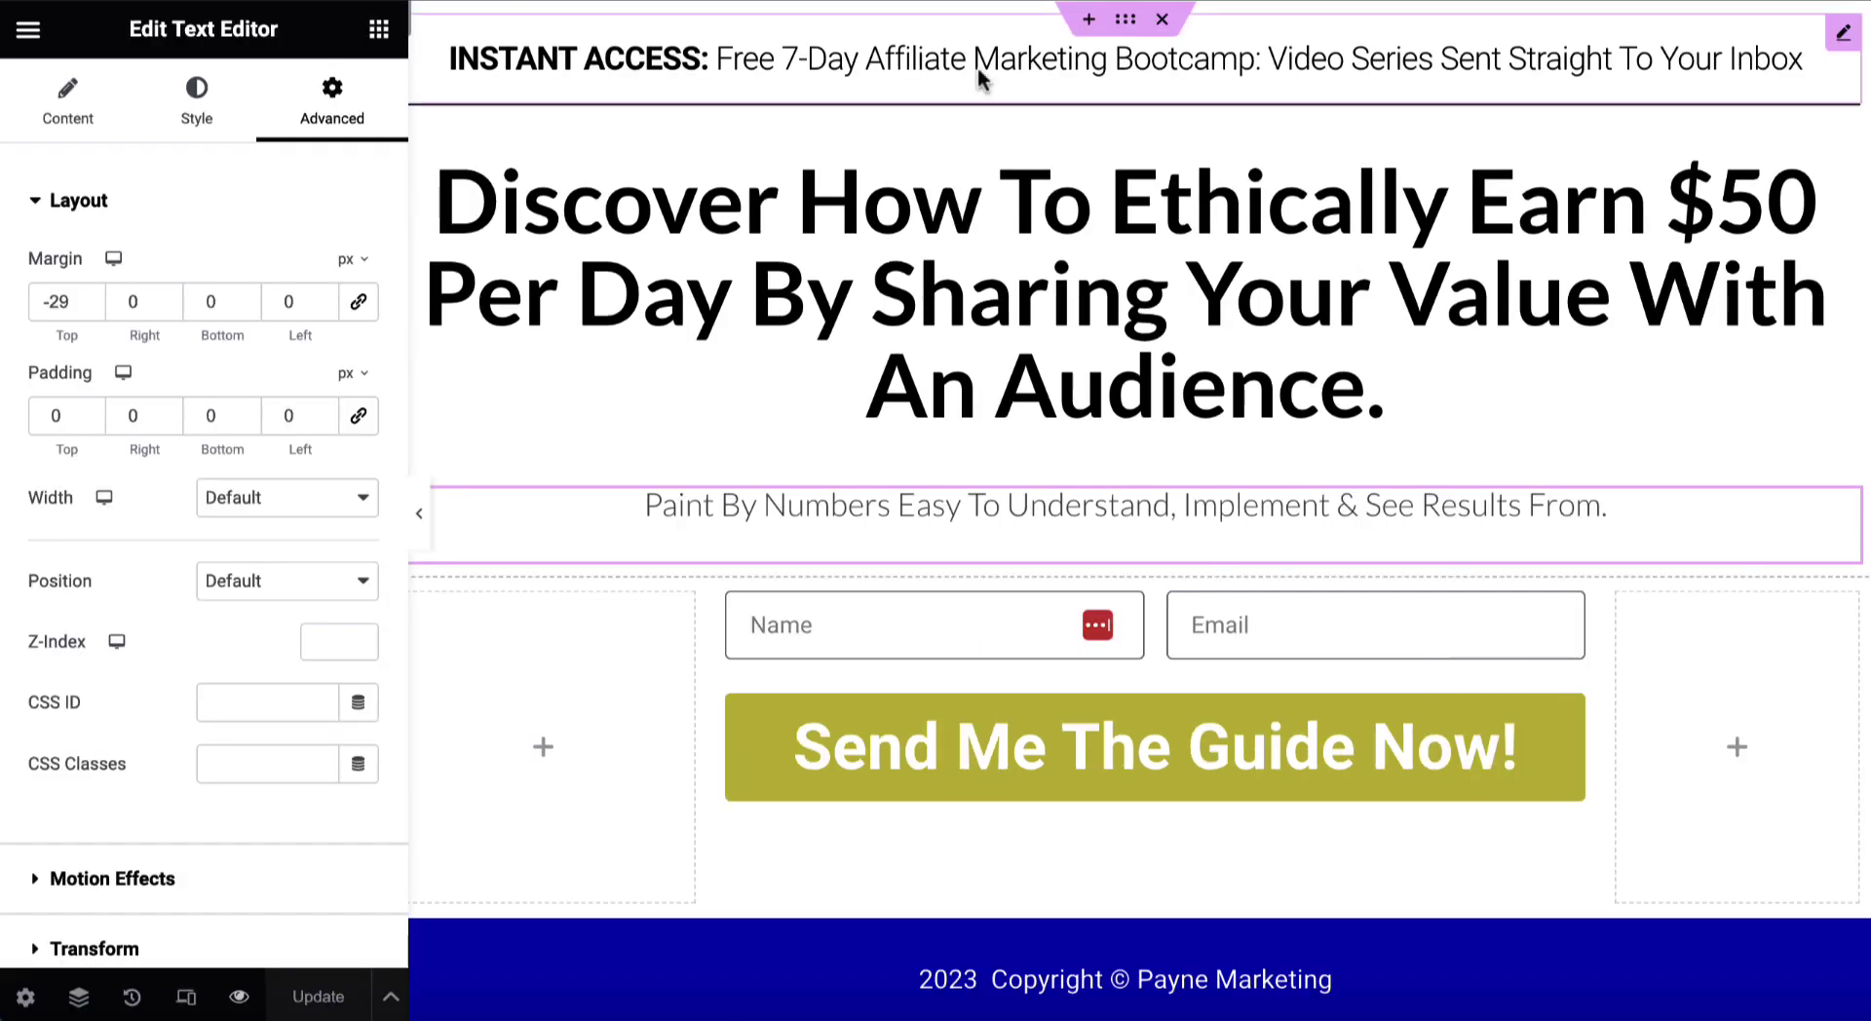
Turn on the responsive view, check the tablet layout and switch to the Mobile Portrait layout
click(188, 999)
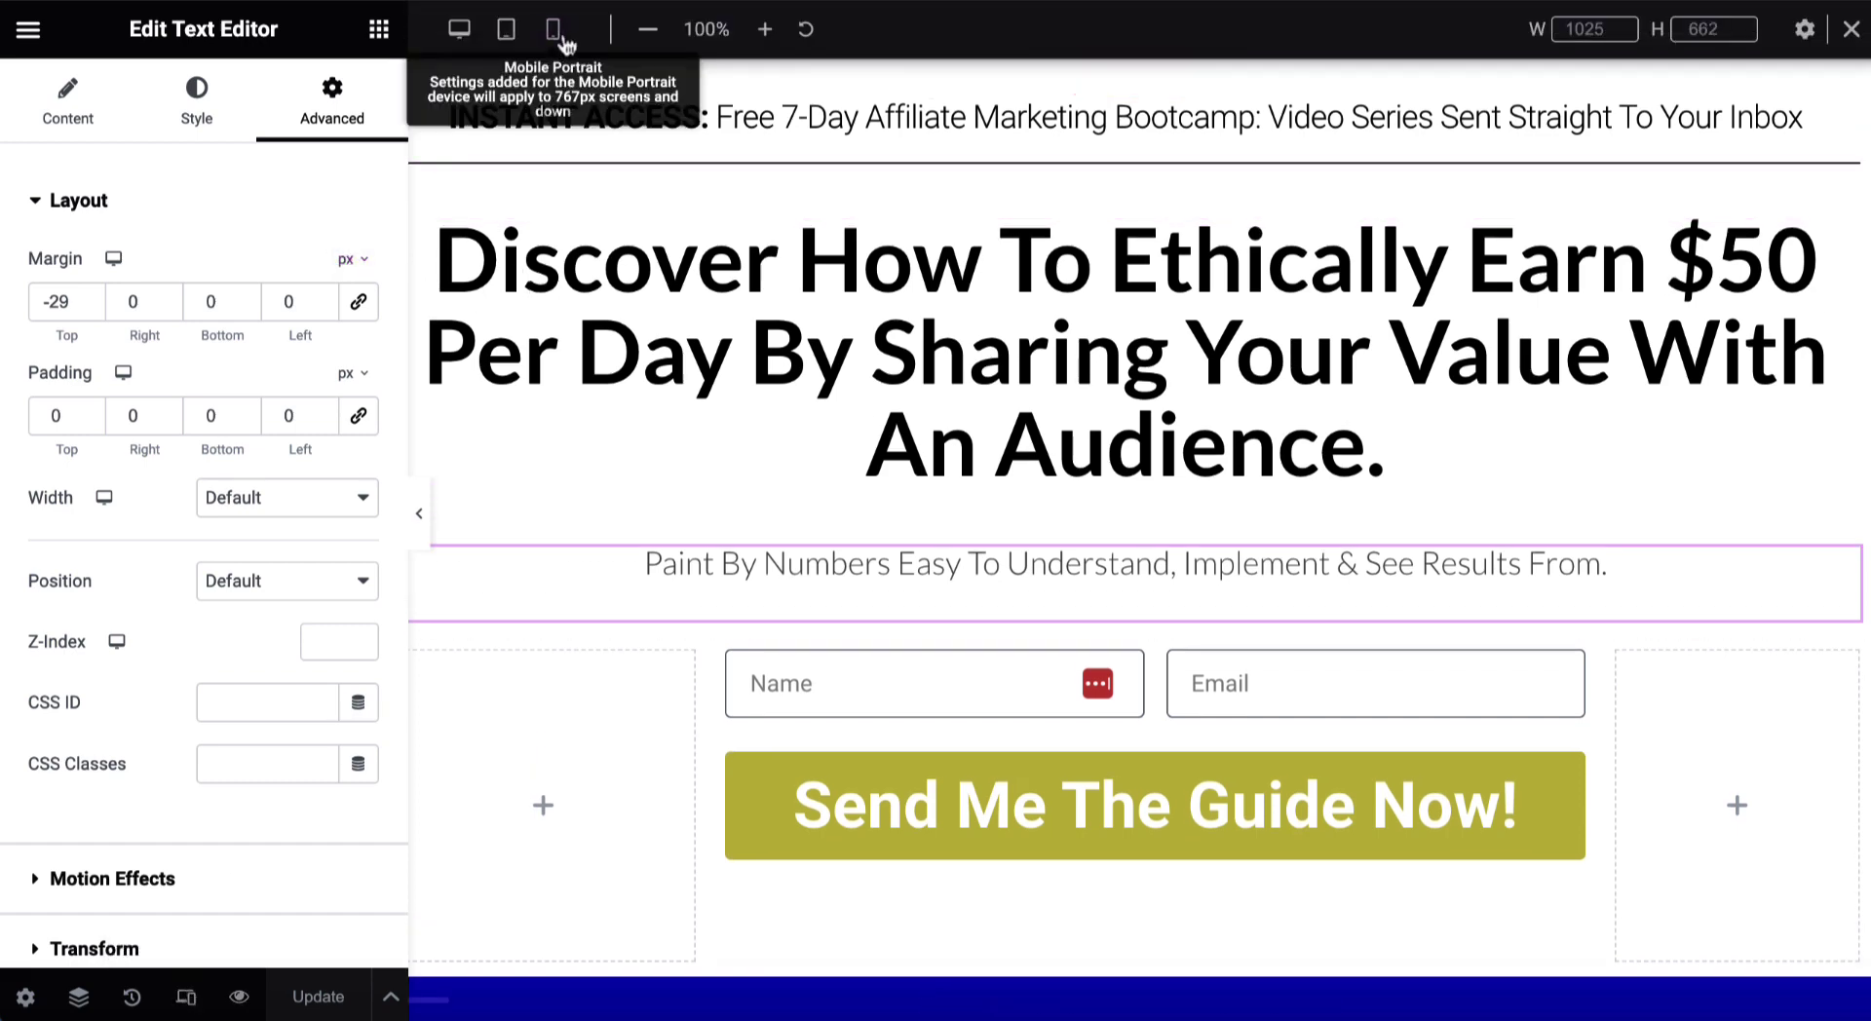
click(506, 30)
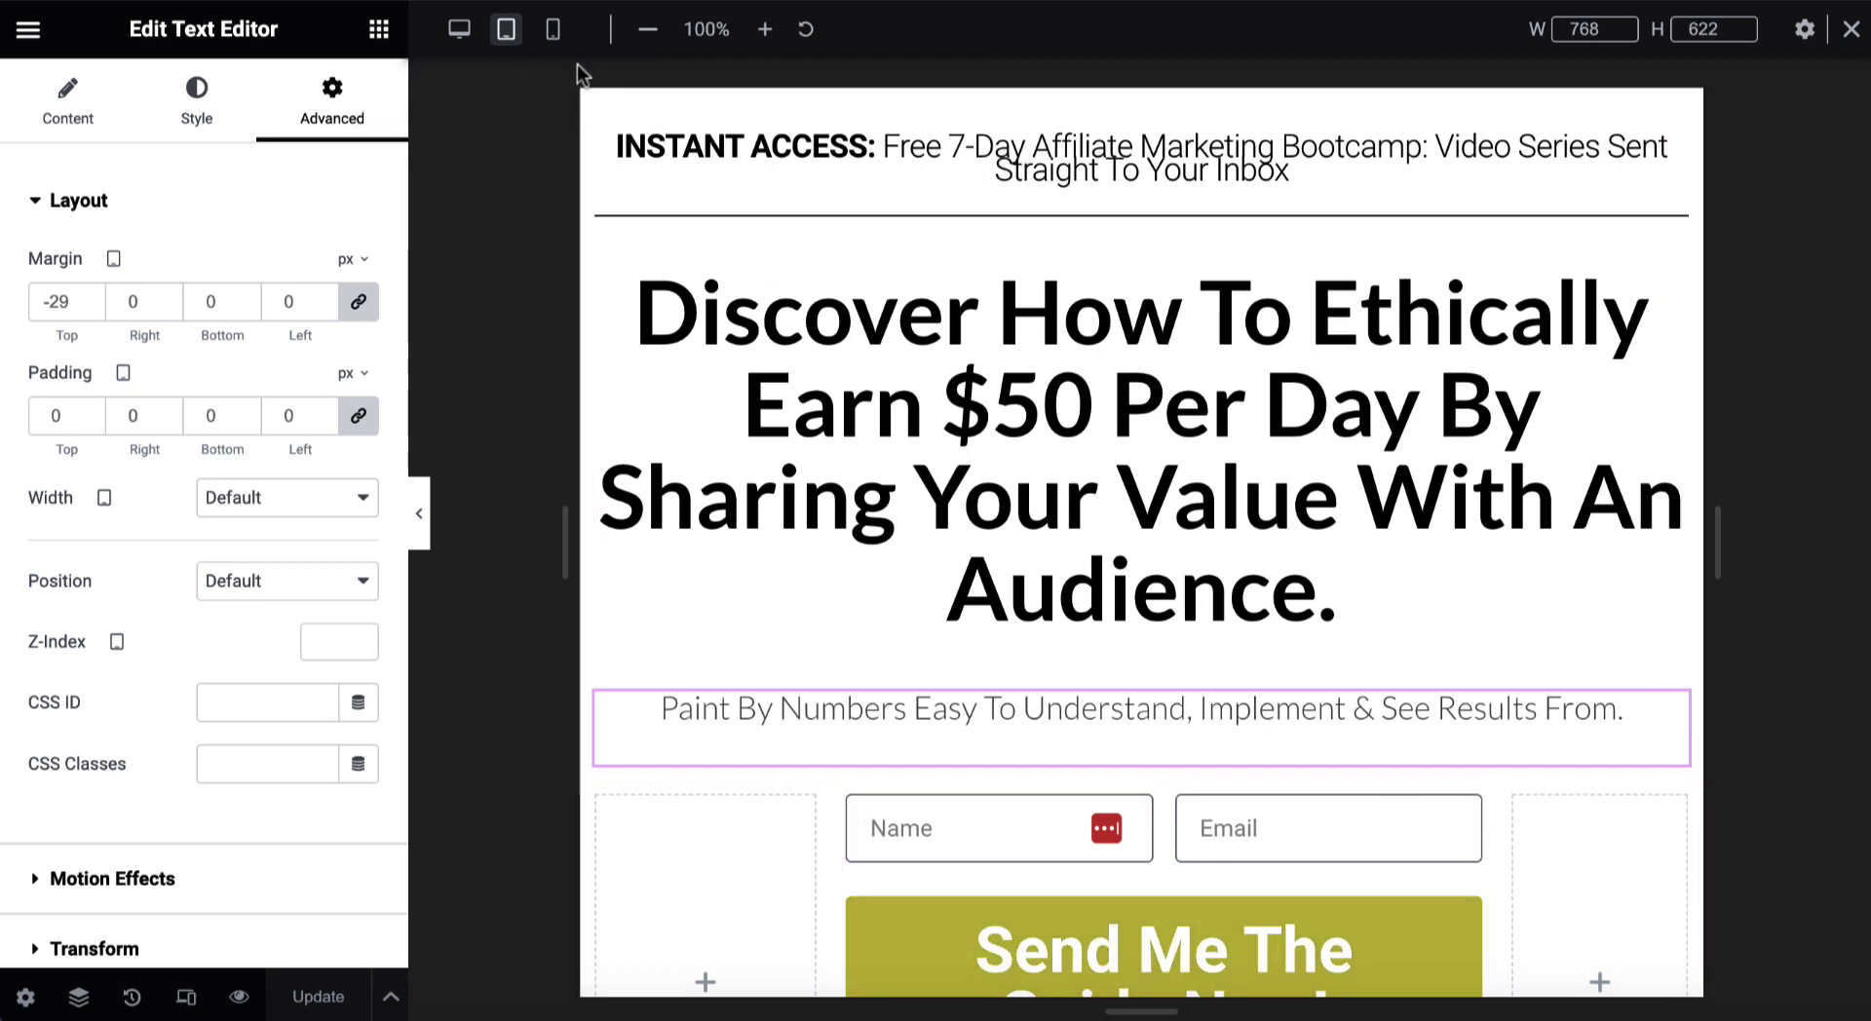
click(555, 31)
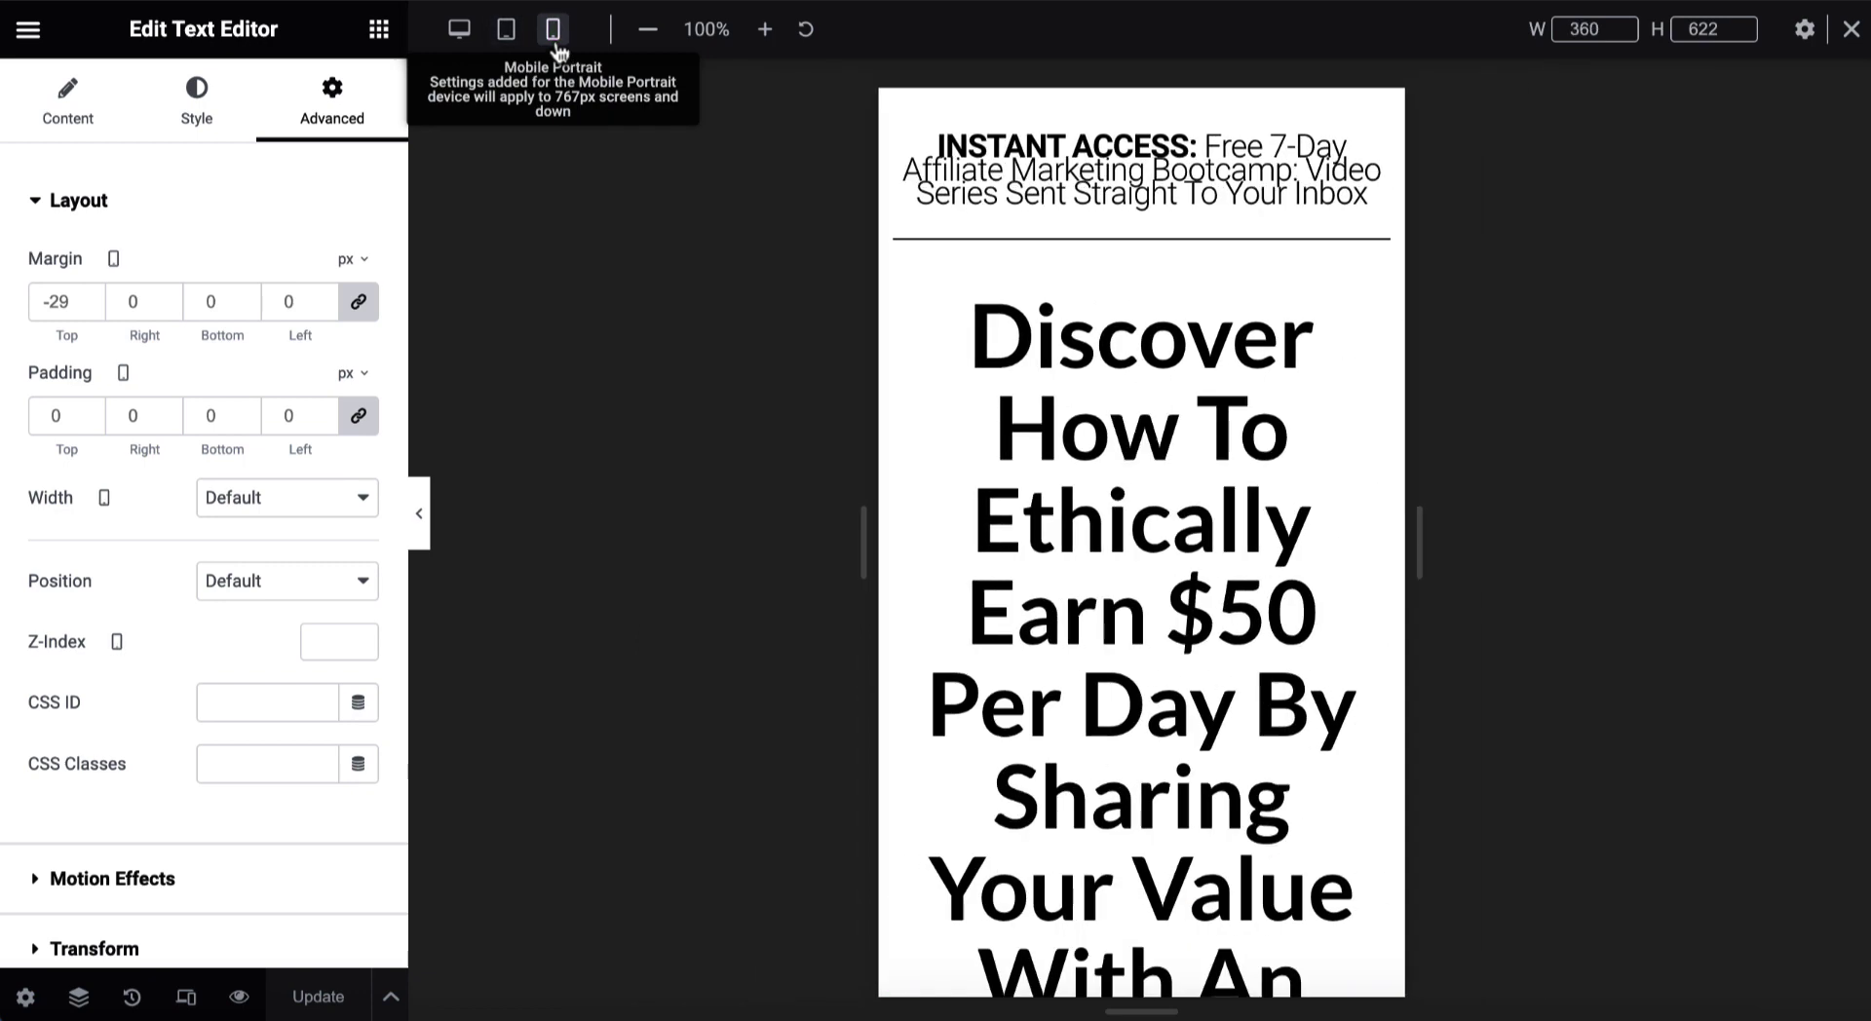
scroll(1176, 311, up, 6)
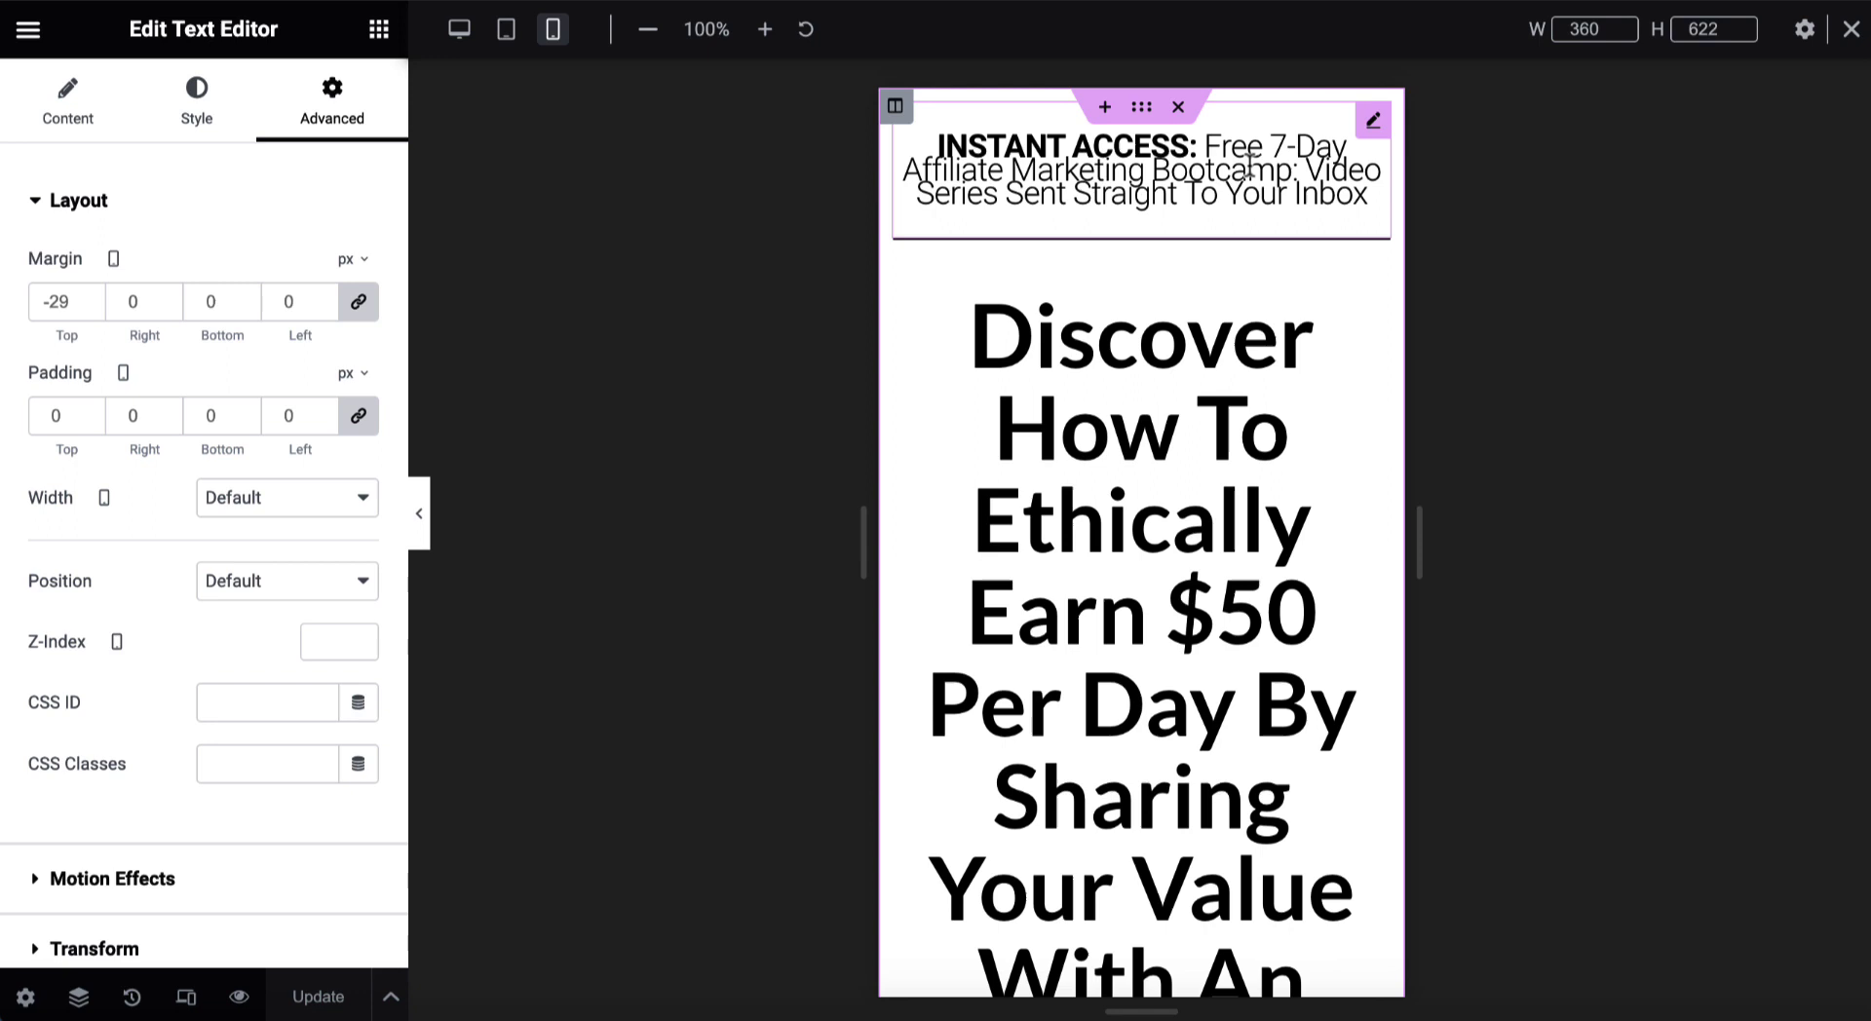
Set the INSTANT ACCESS text's mobile line height to 1.3 em
click(1373, 120)
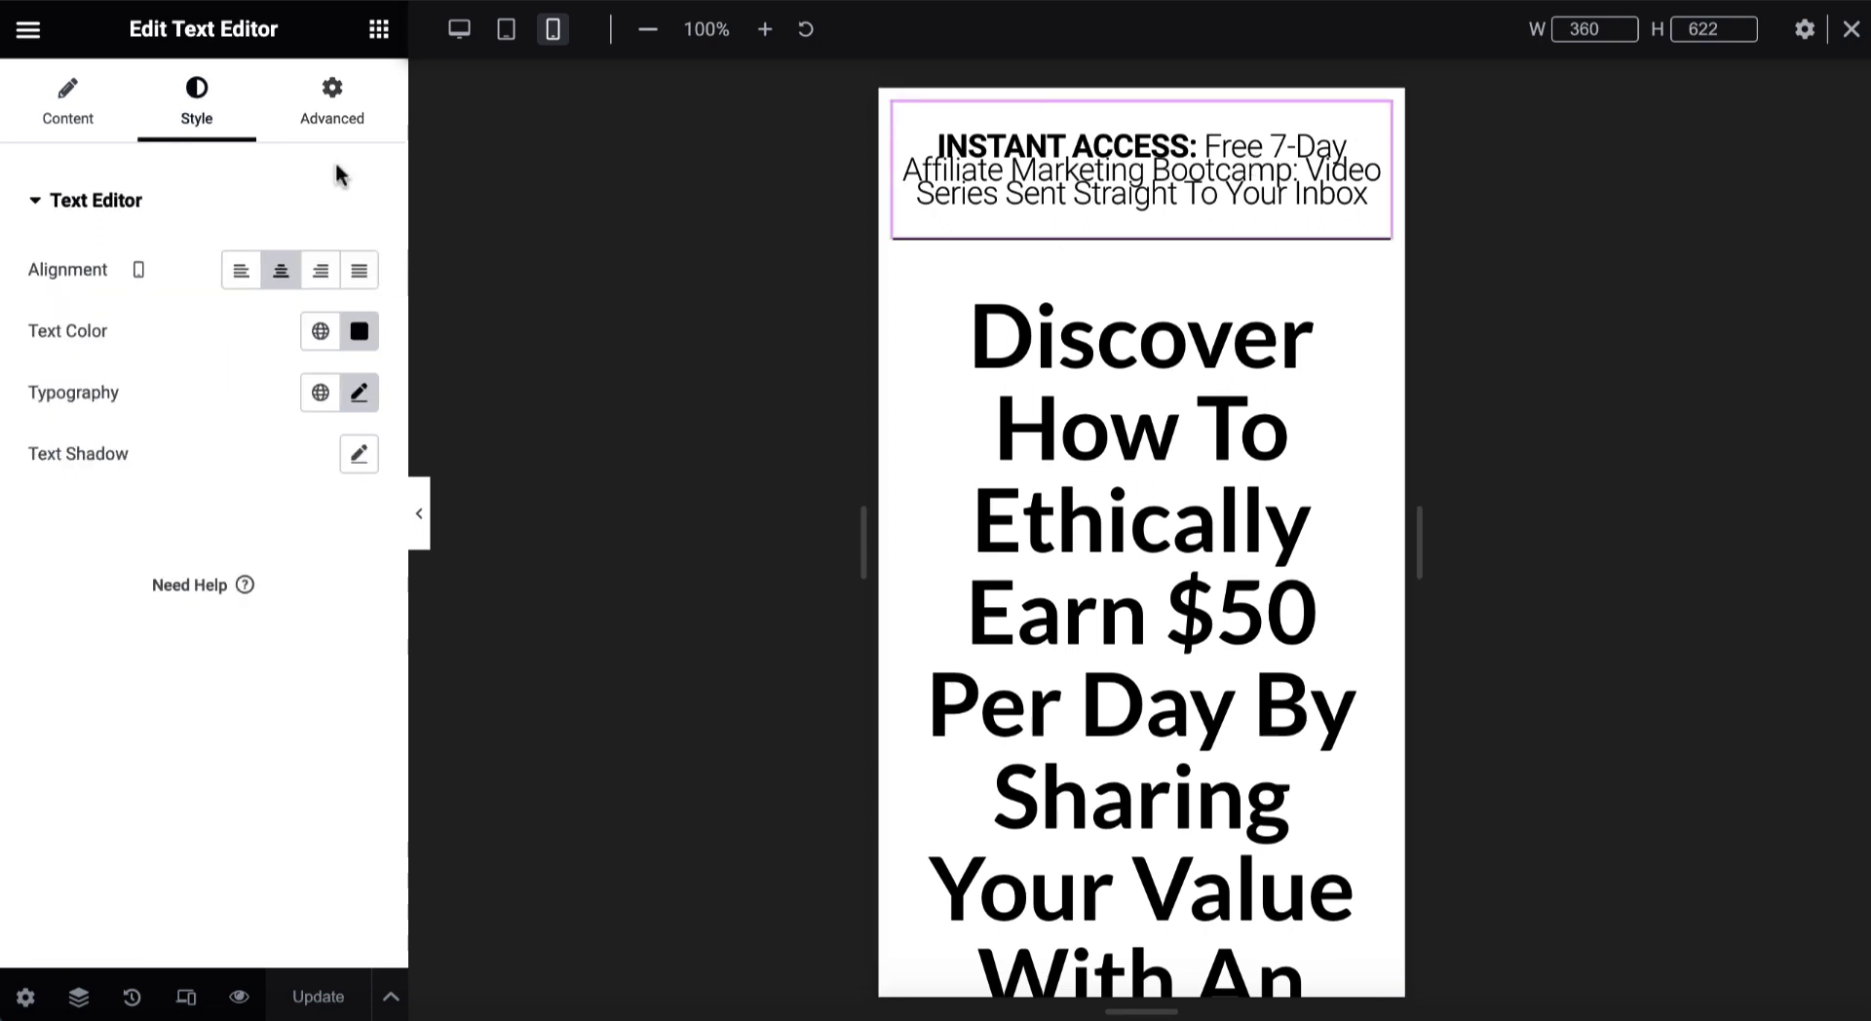
click(356, 397)
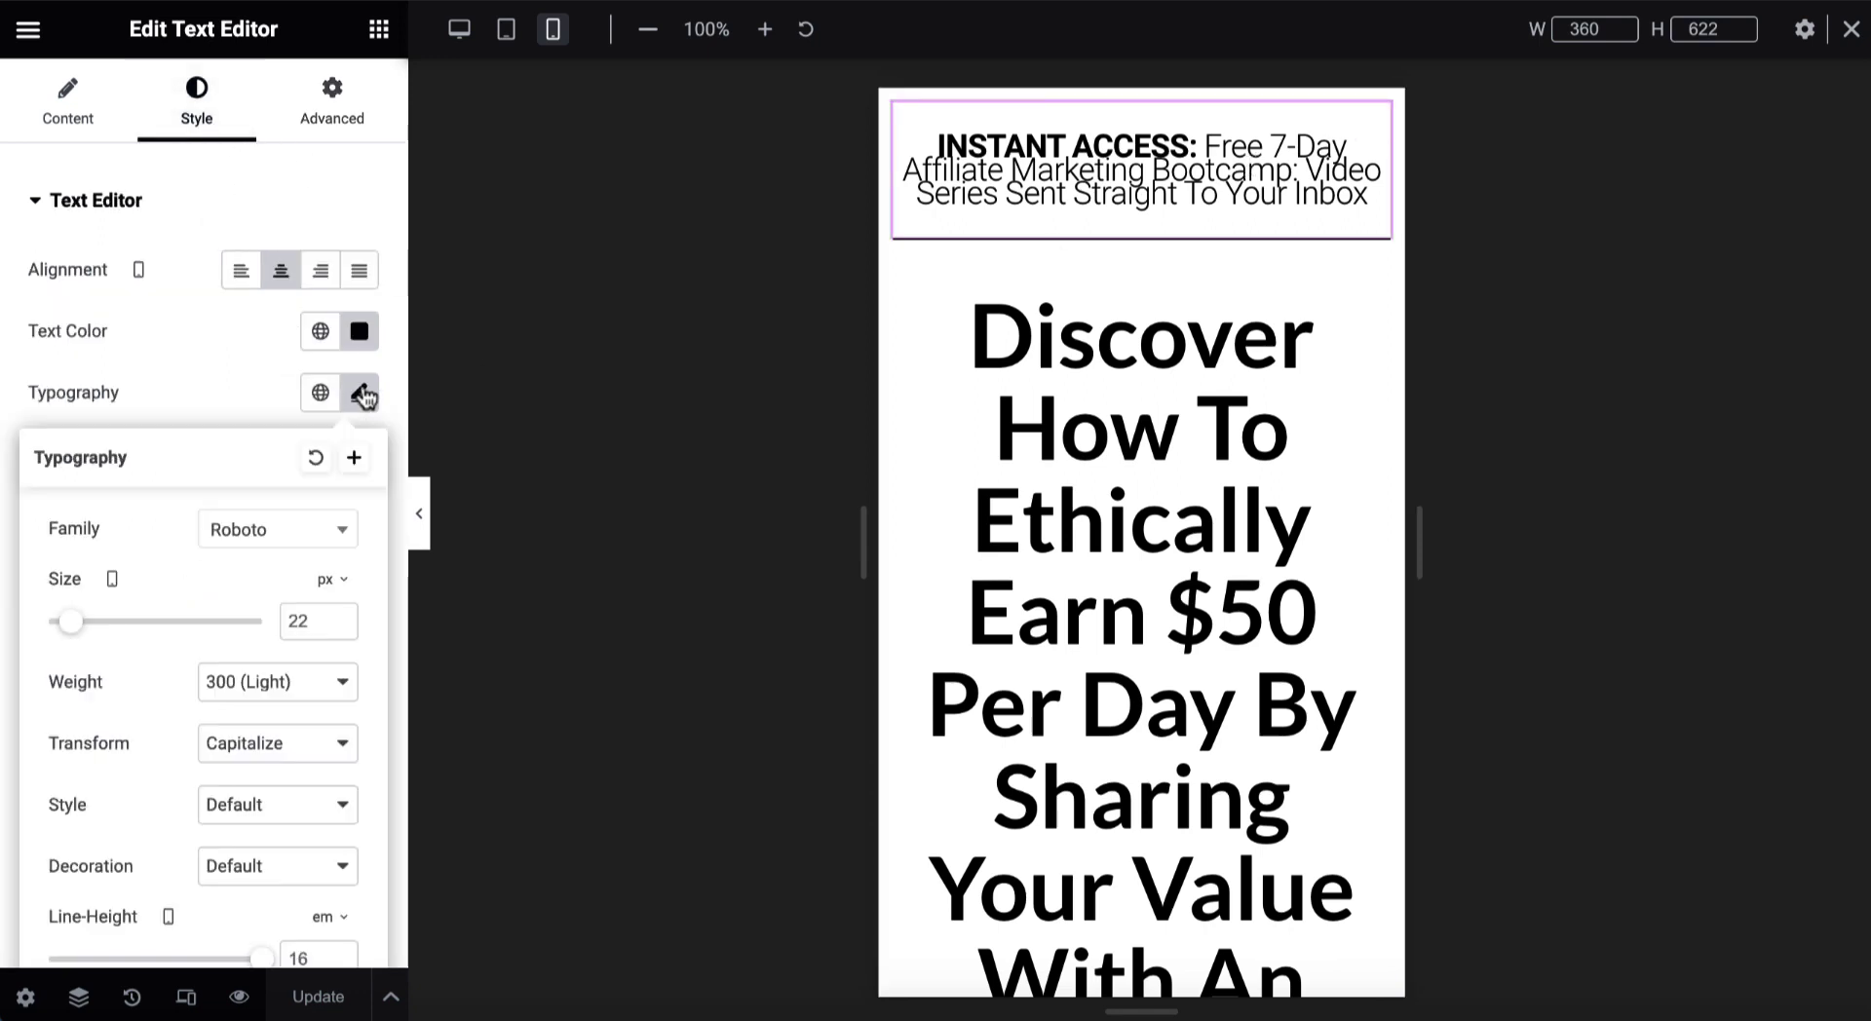
scroll(209, 648, down, 2)
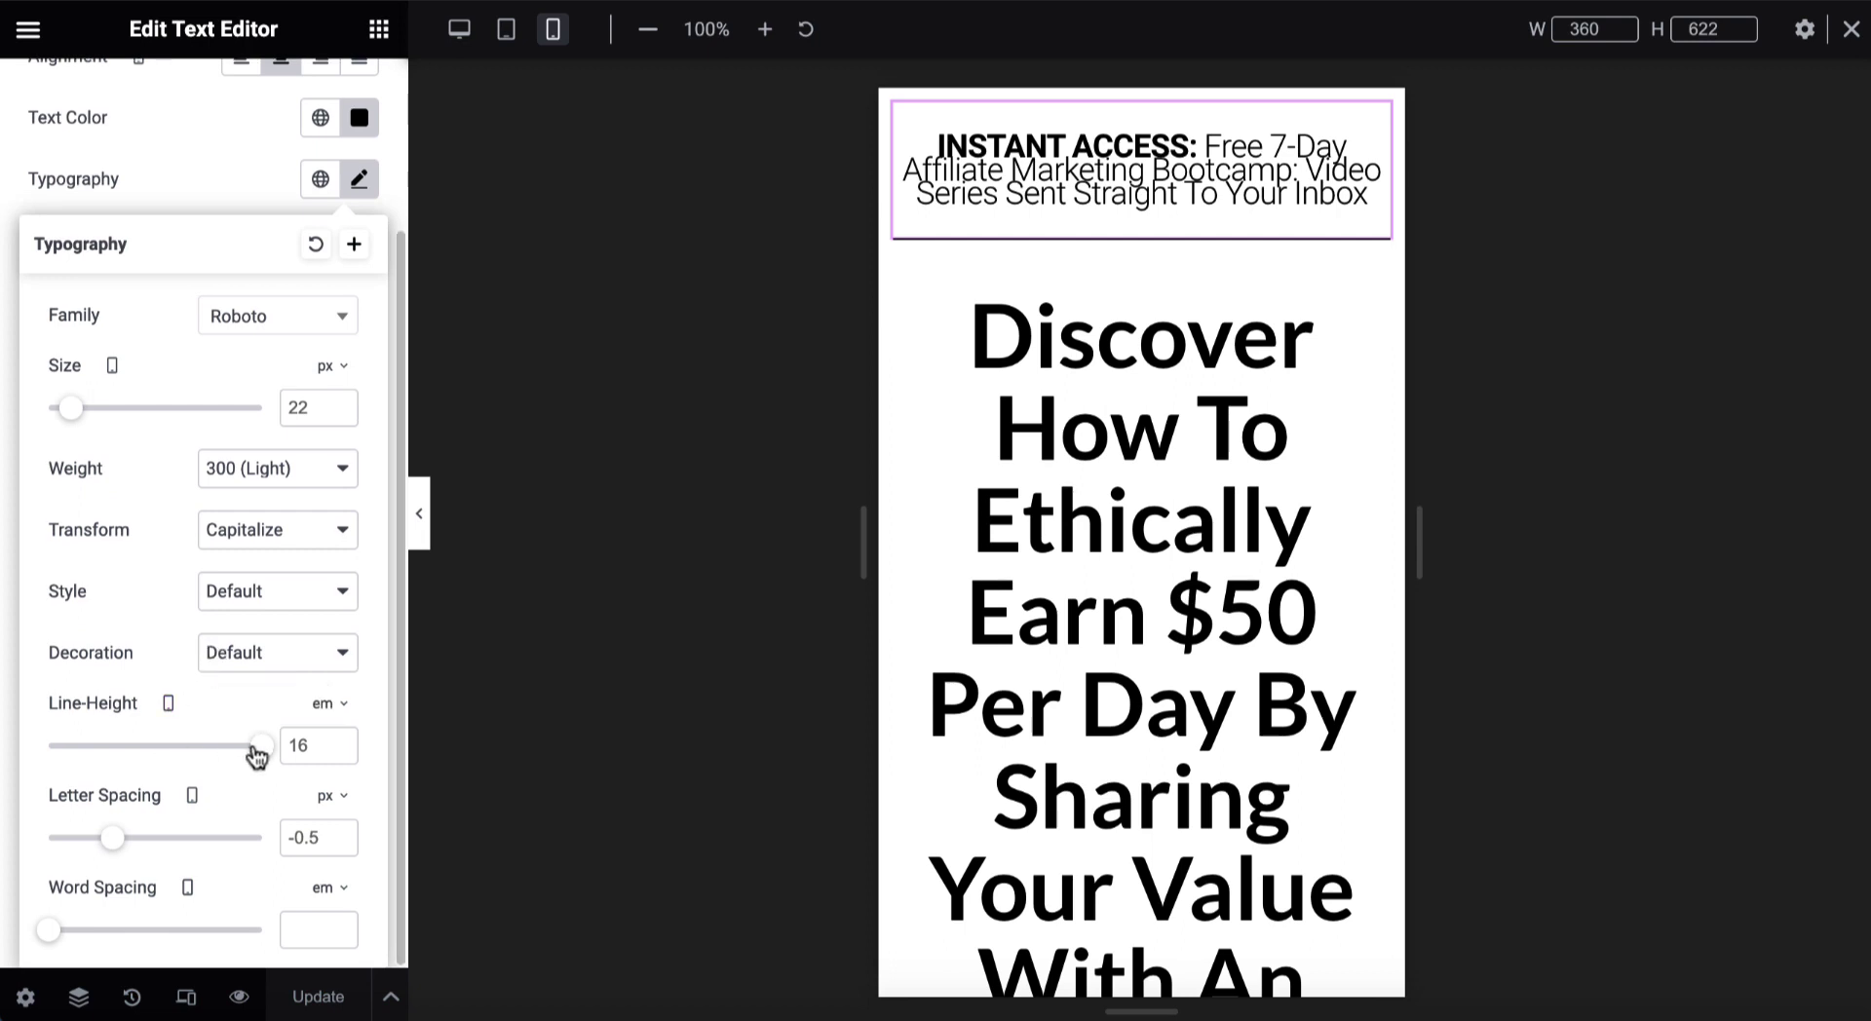
drag(259, 746, 69, 754)
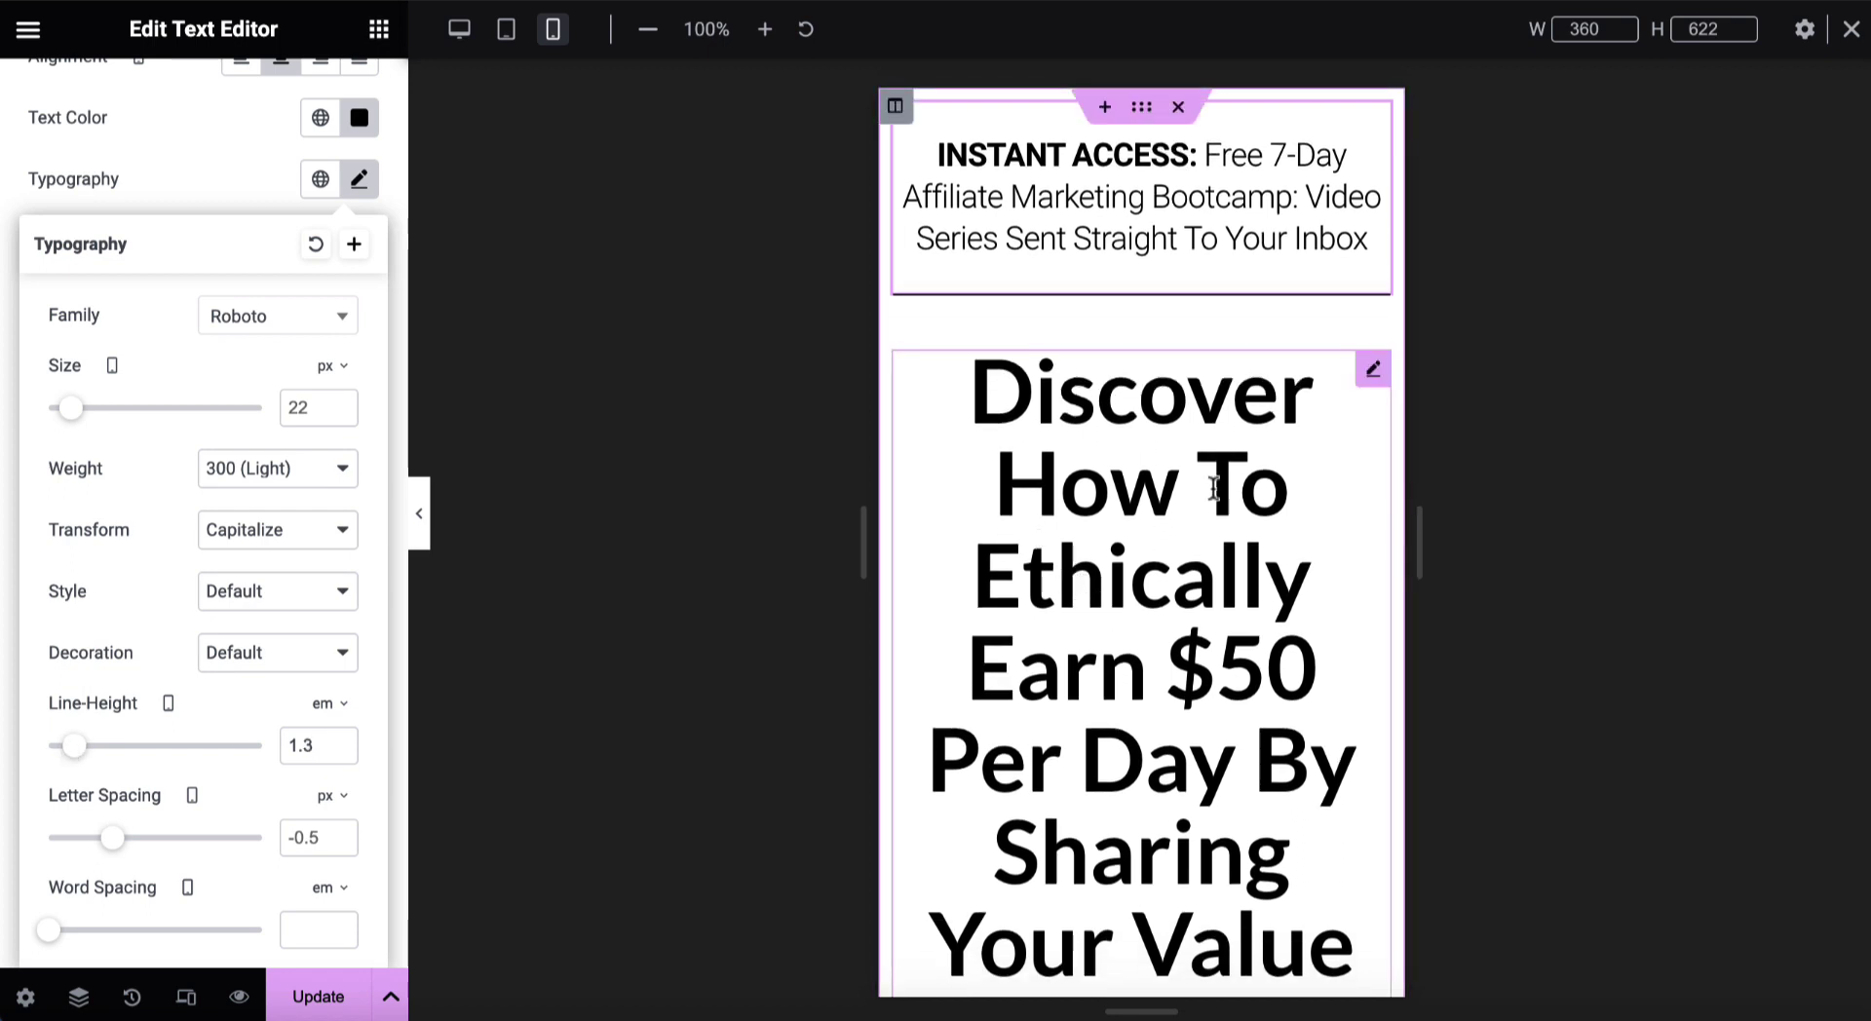
Set the mobile font size of the Discover How To Ethically Earn headline to 35 px
click(1369, 373)
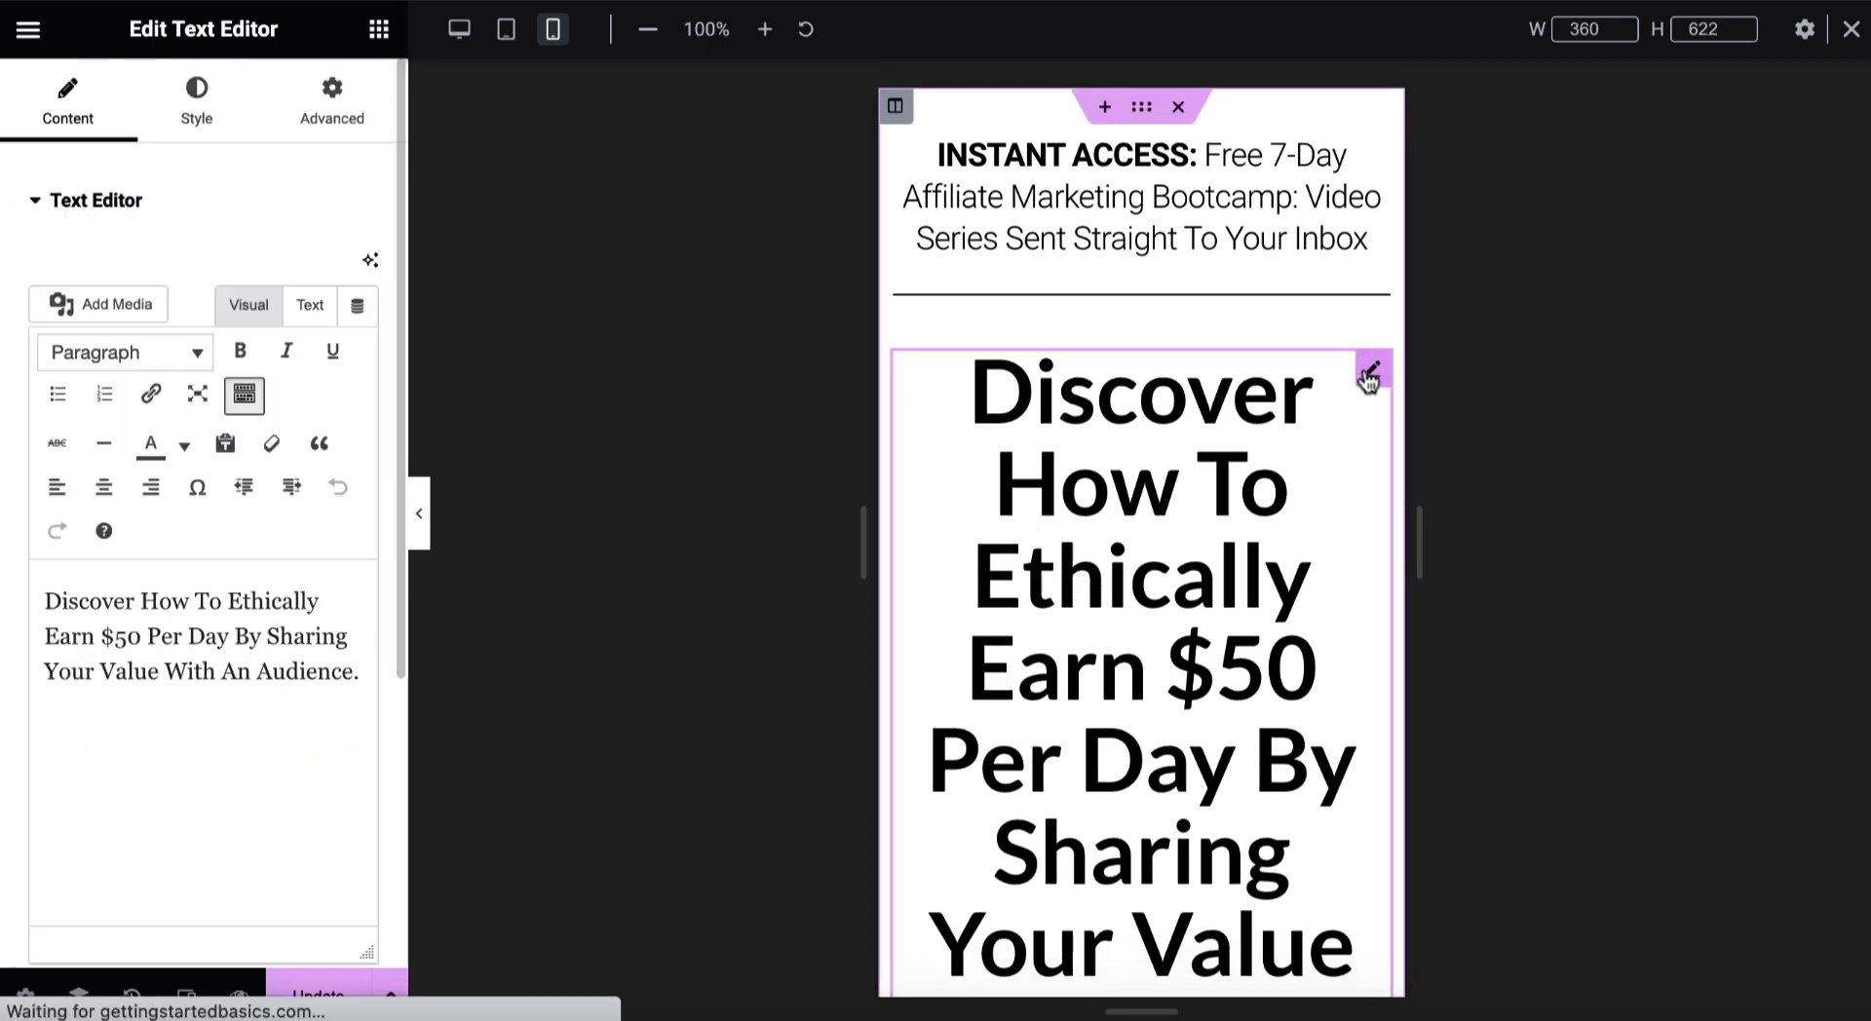
click(196, 128)
click(371, 409)
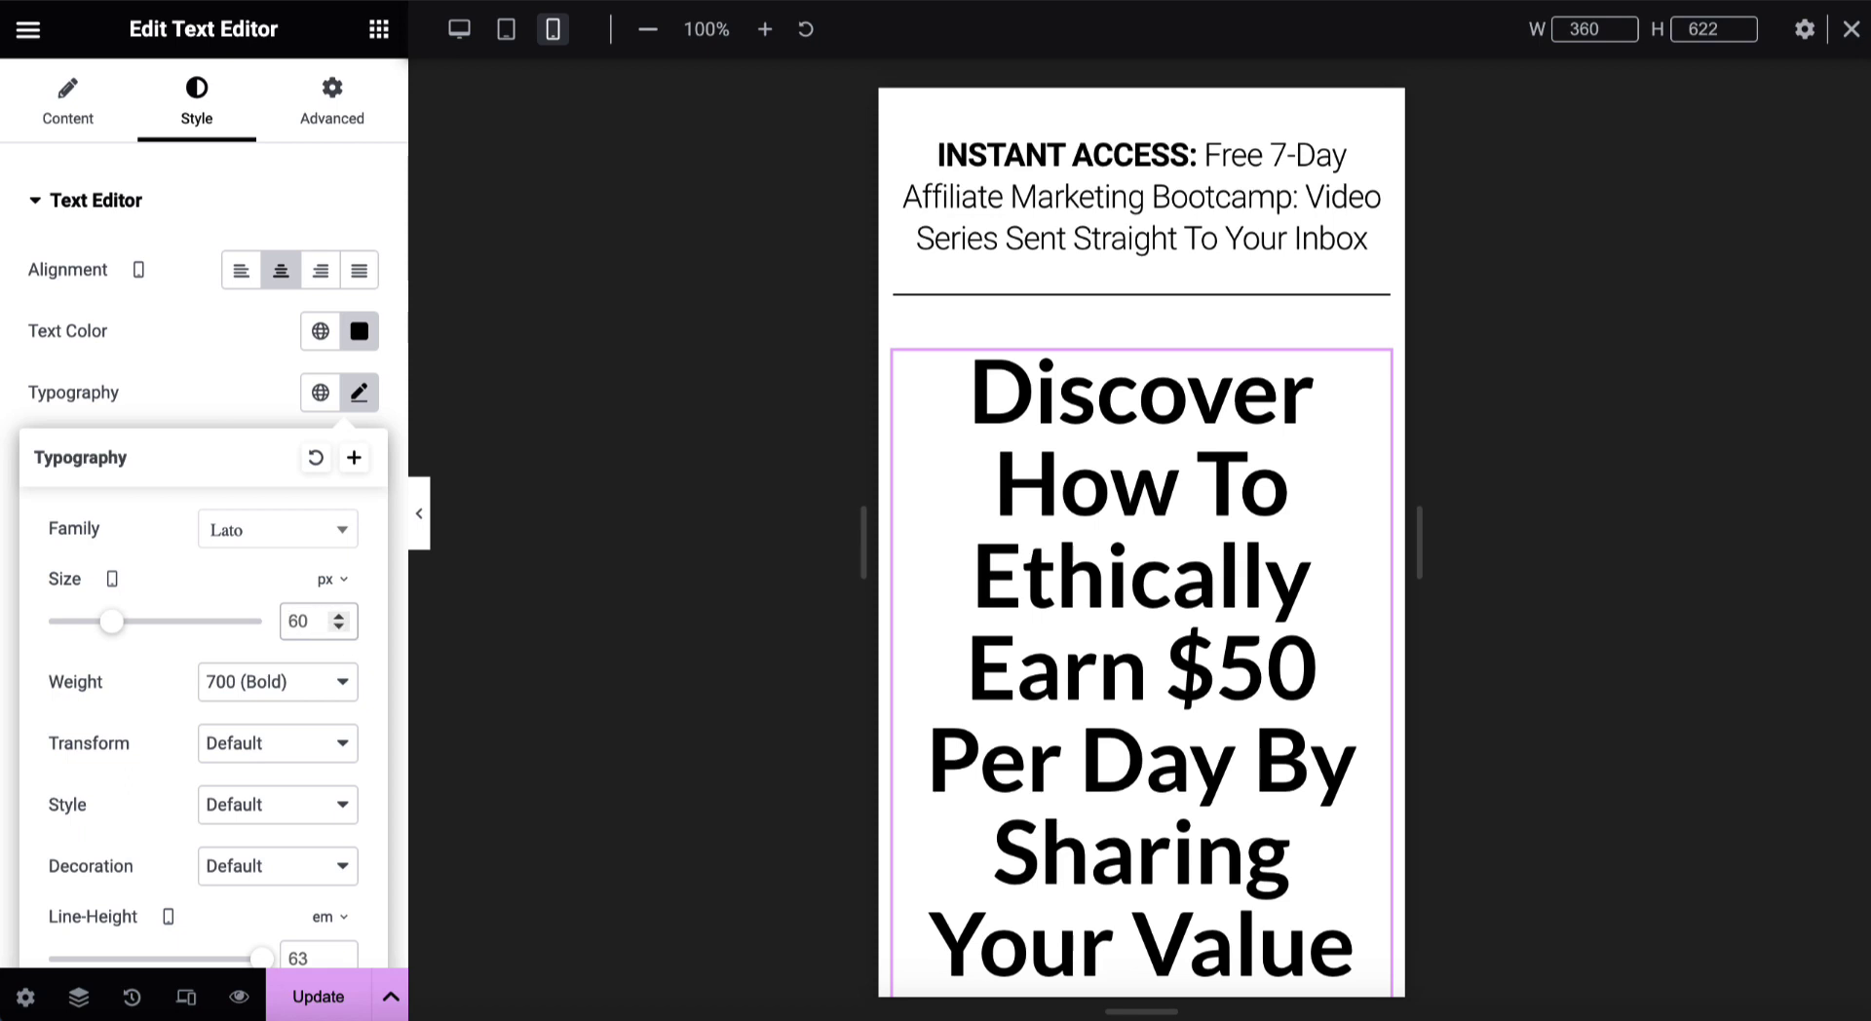
key(BackSpace)
key(BackSpace)
text(35)
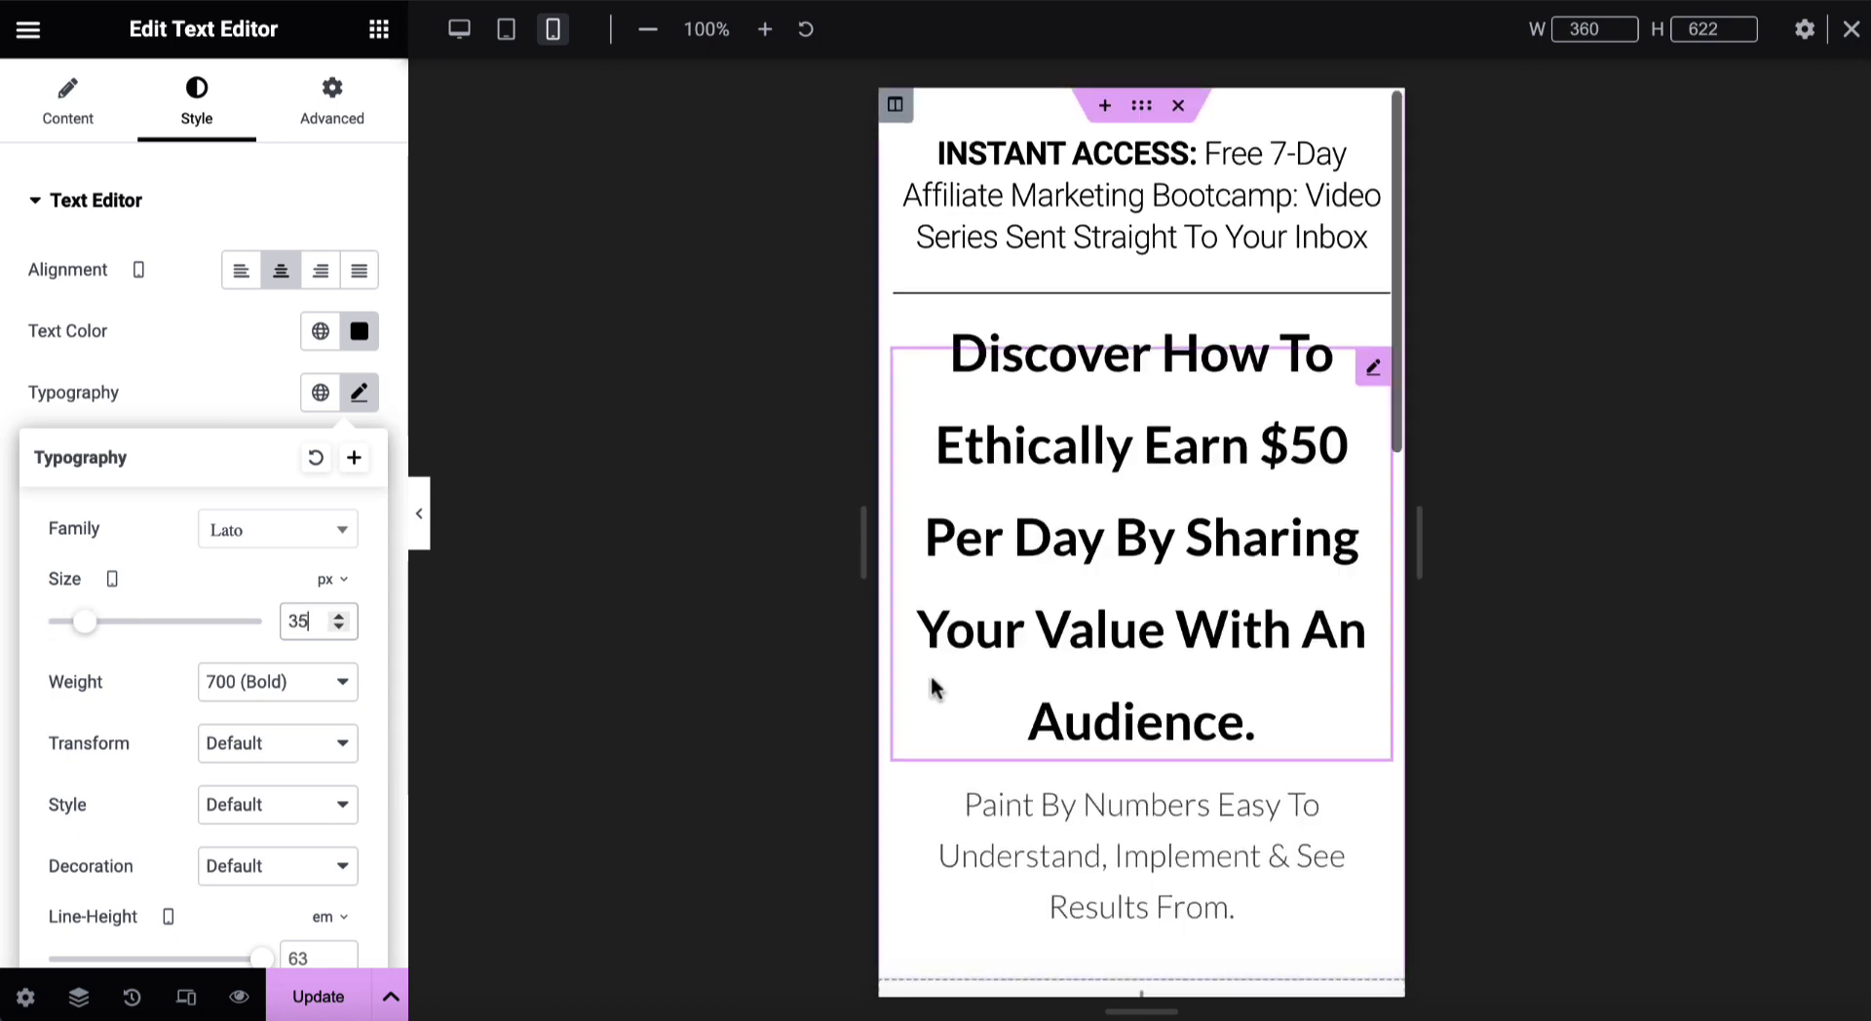
Reduce the headline's mobile font size to 25 px and its line height to 1.7 em
scroll(931, 688, down, 2)
scroll(932, 688, up, 1)
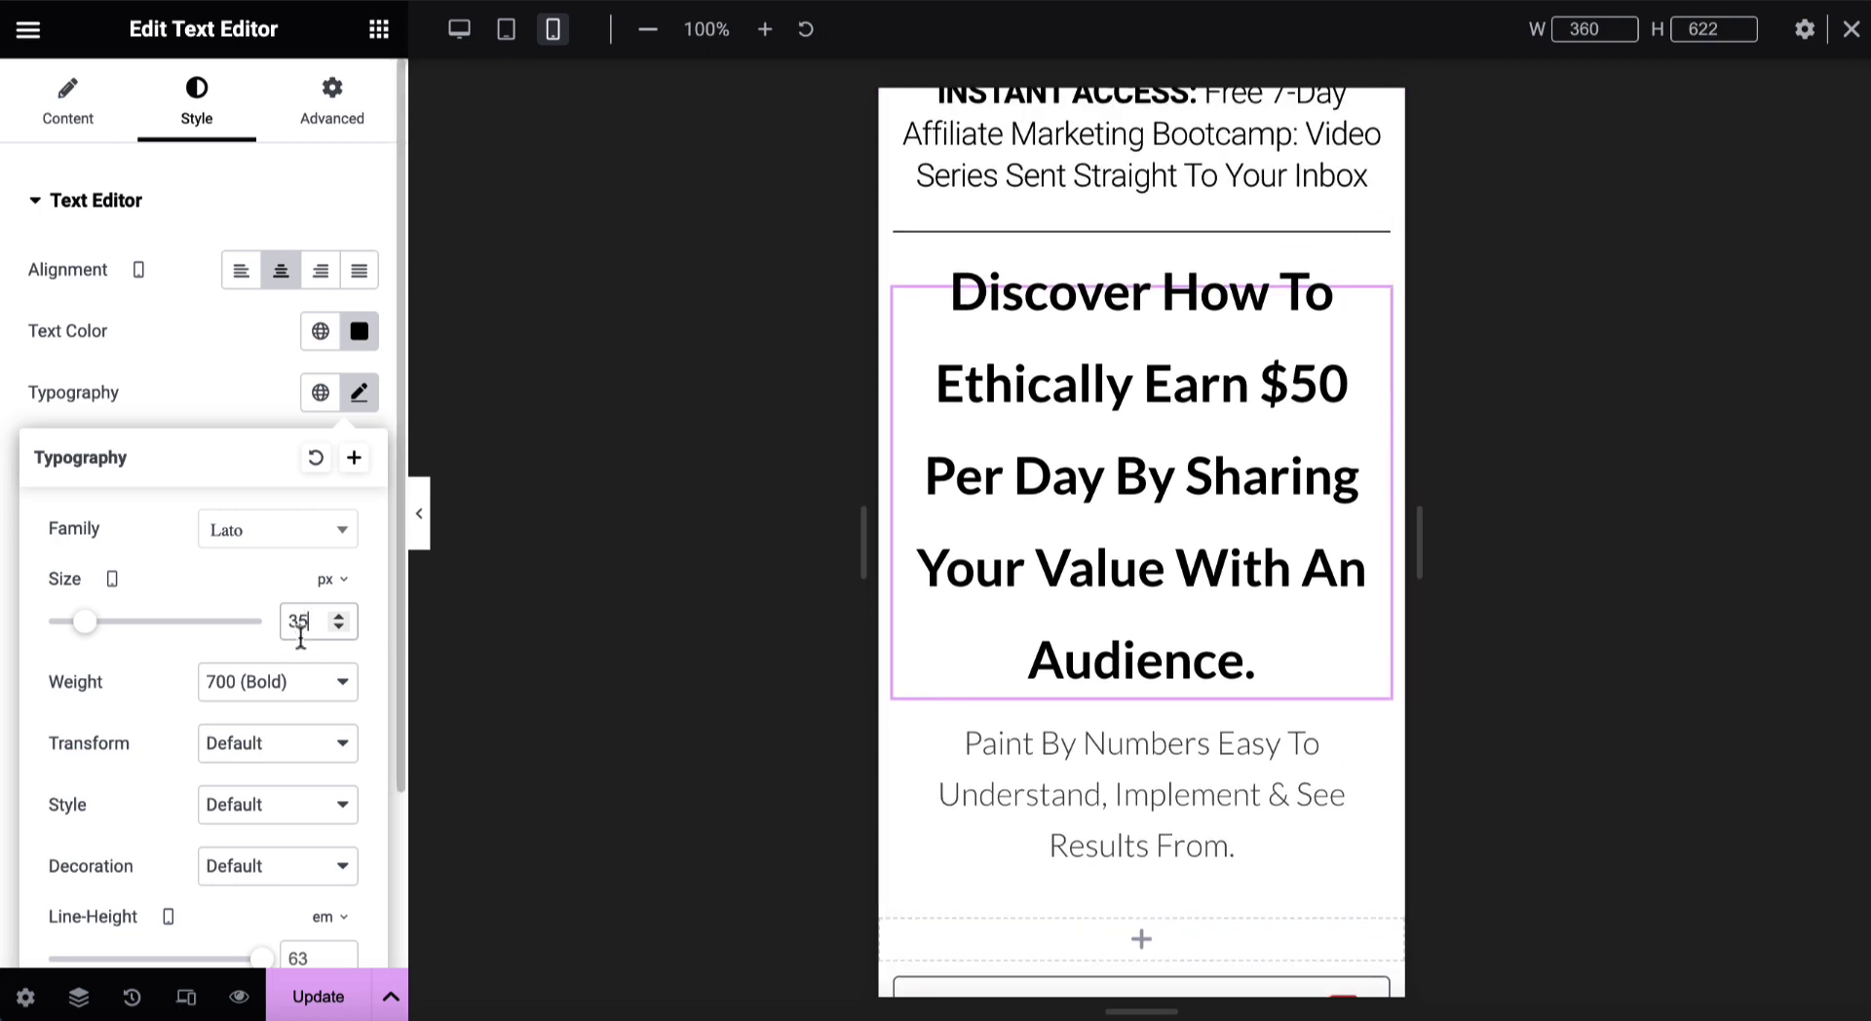
text(25)
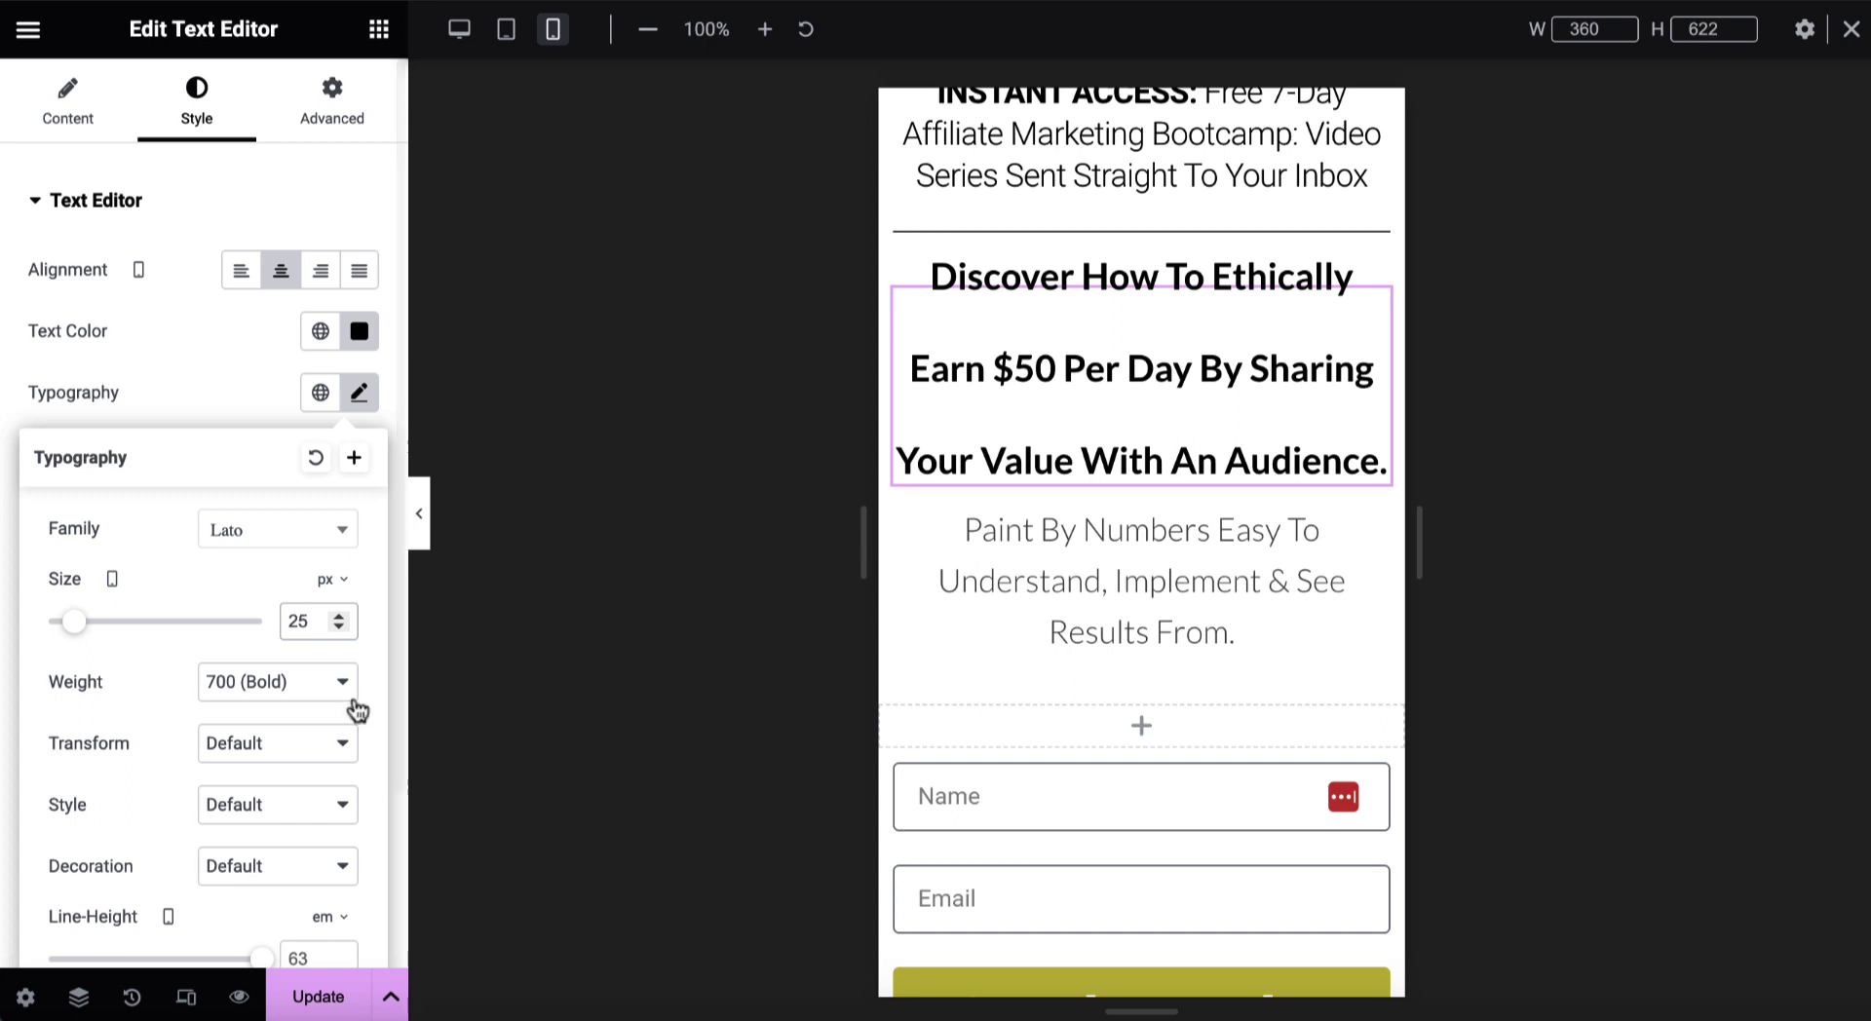
scroll(195, 784, down, 2)
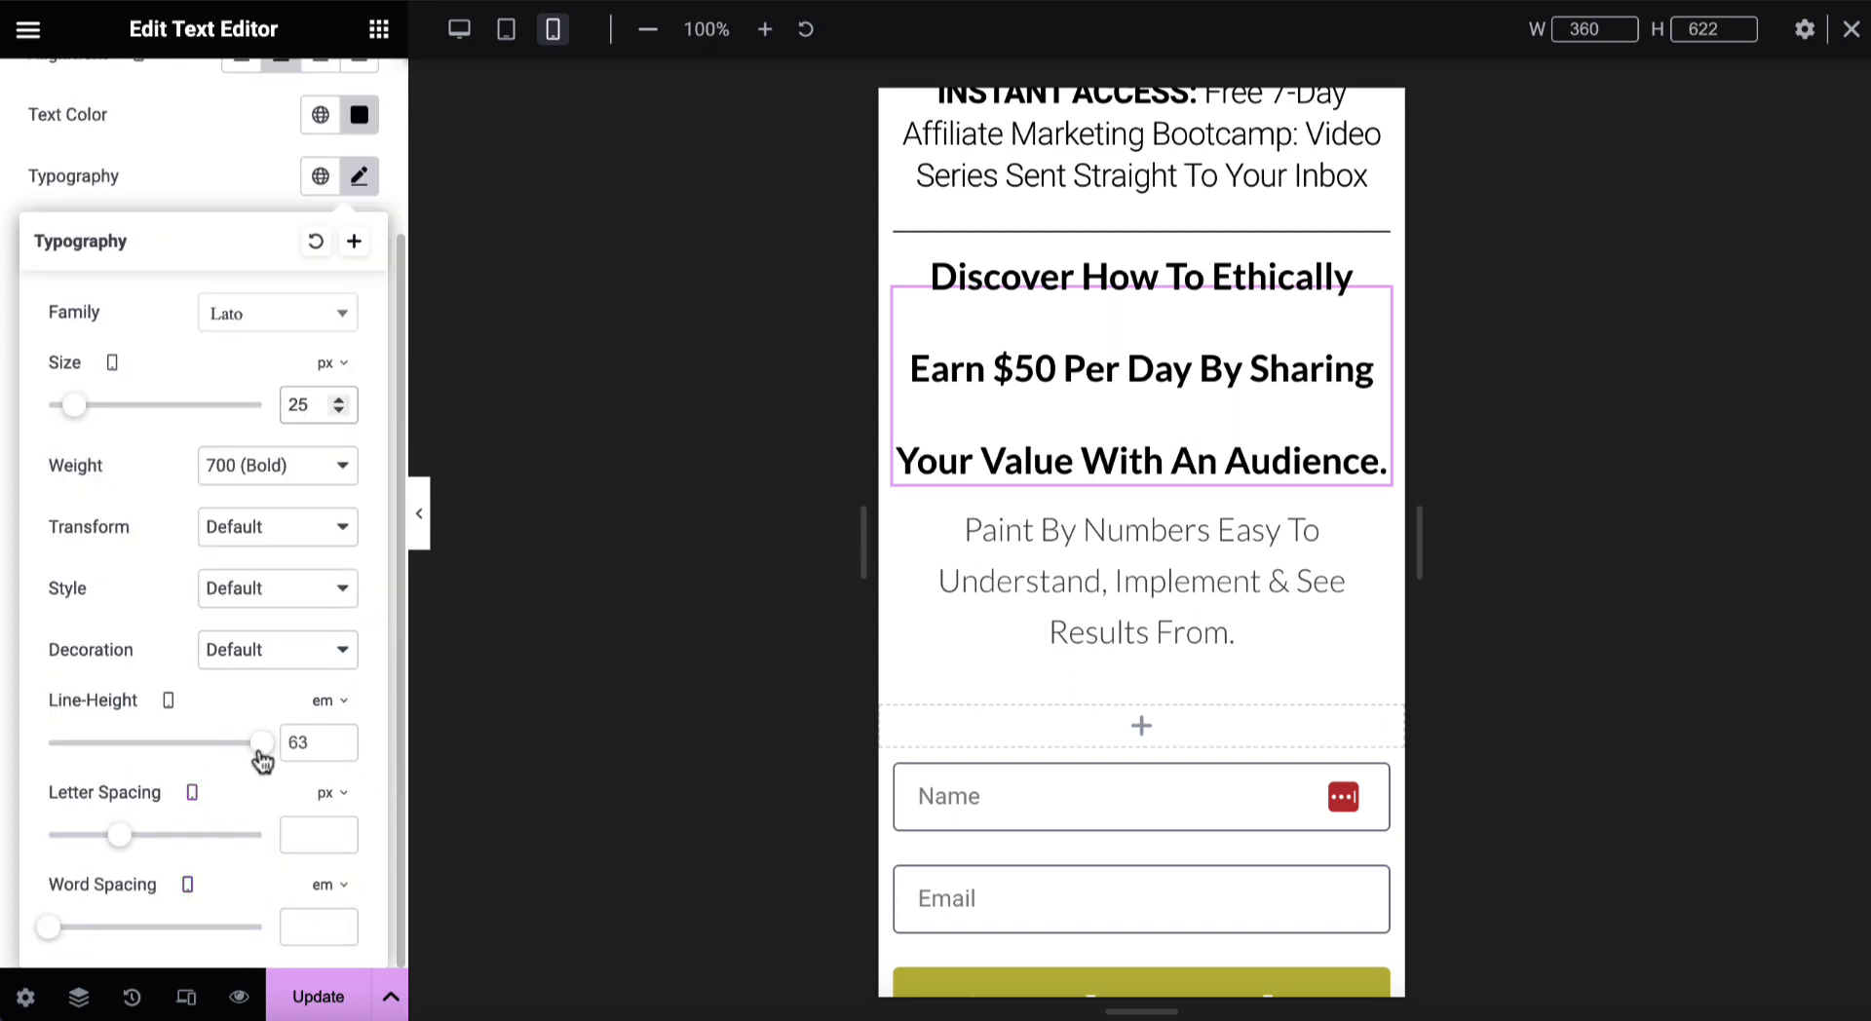
drag(260, 744, 83, 743)
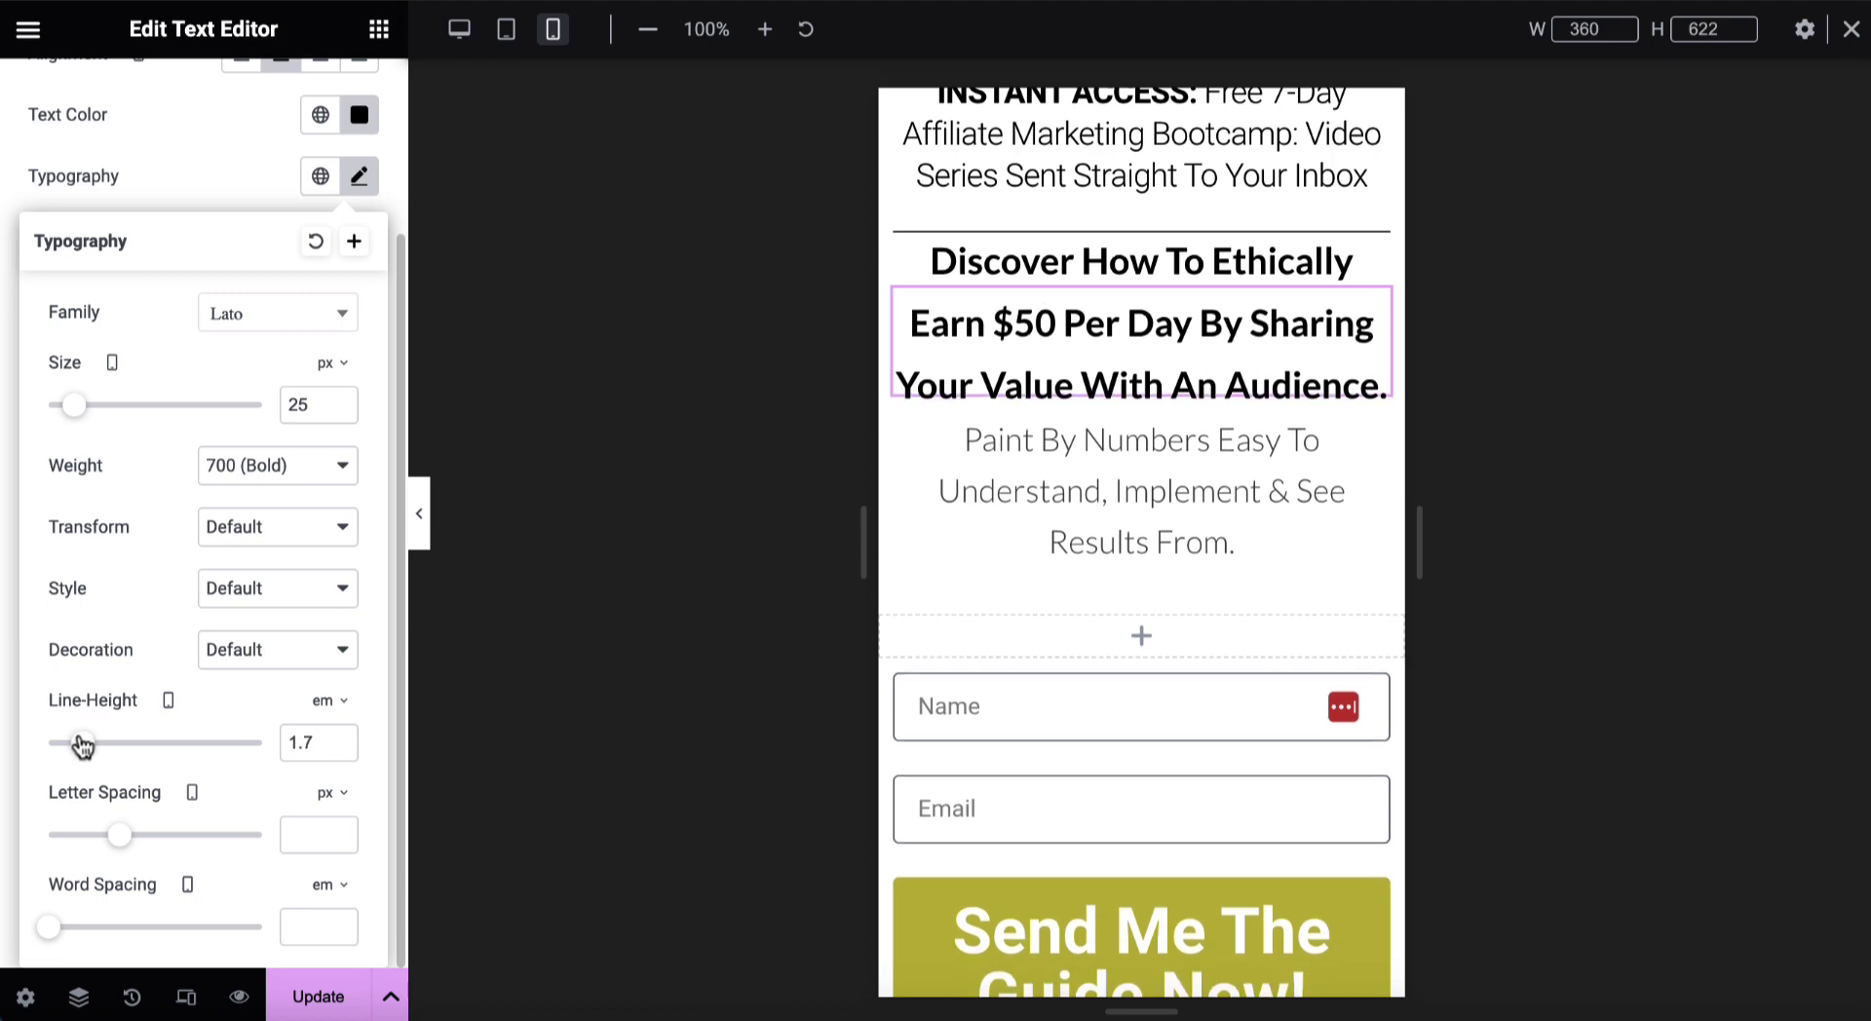
Set the mobile font size of the Paint By Numbers text to 15 px
click(1199, 505)
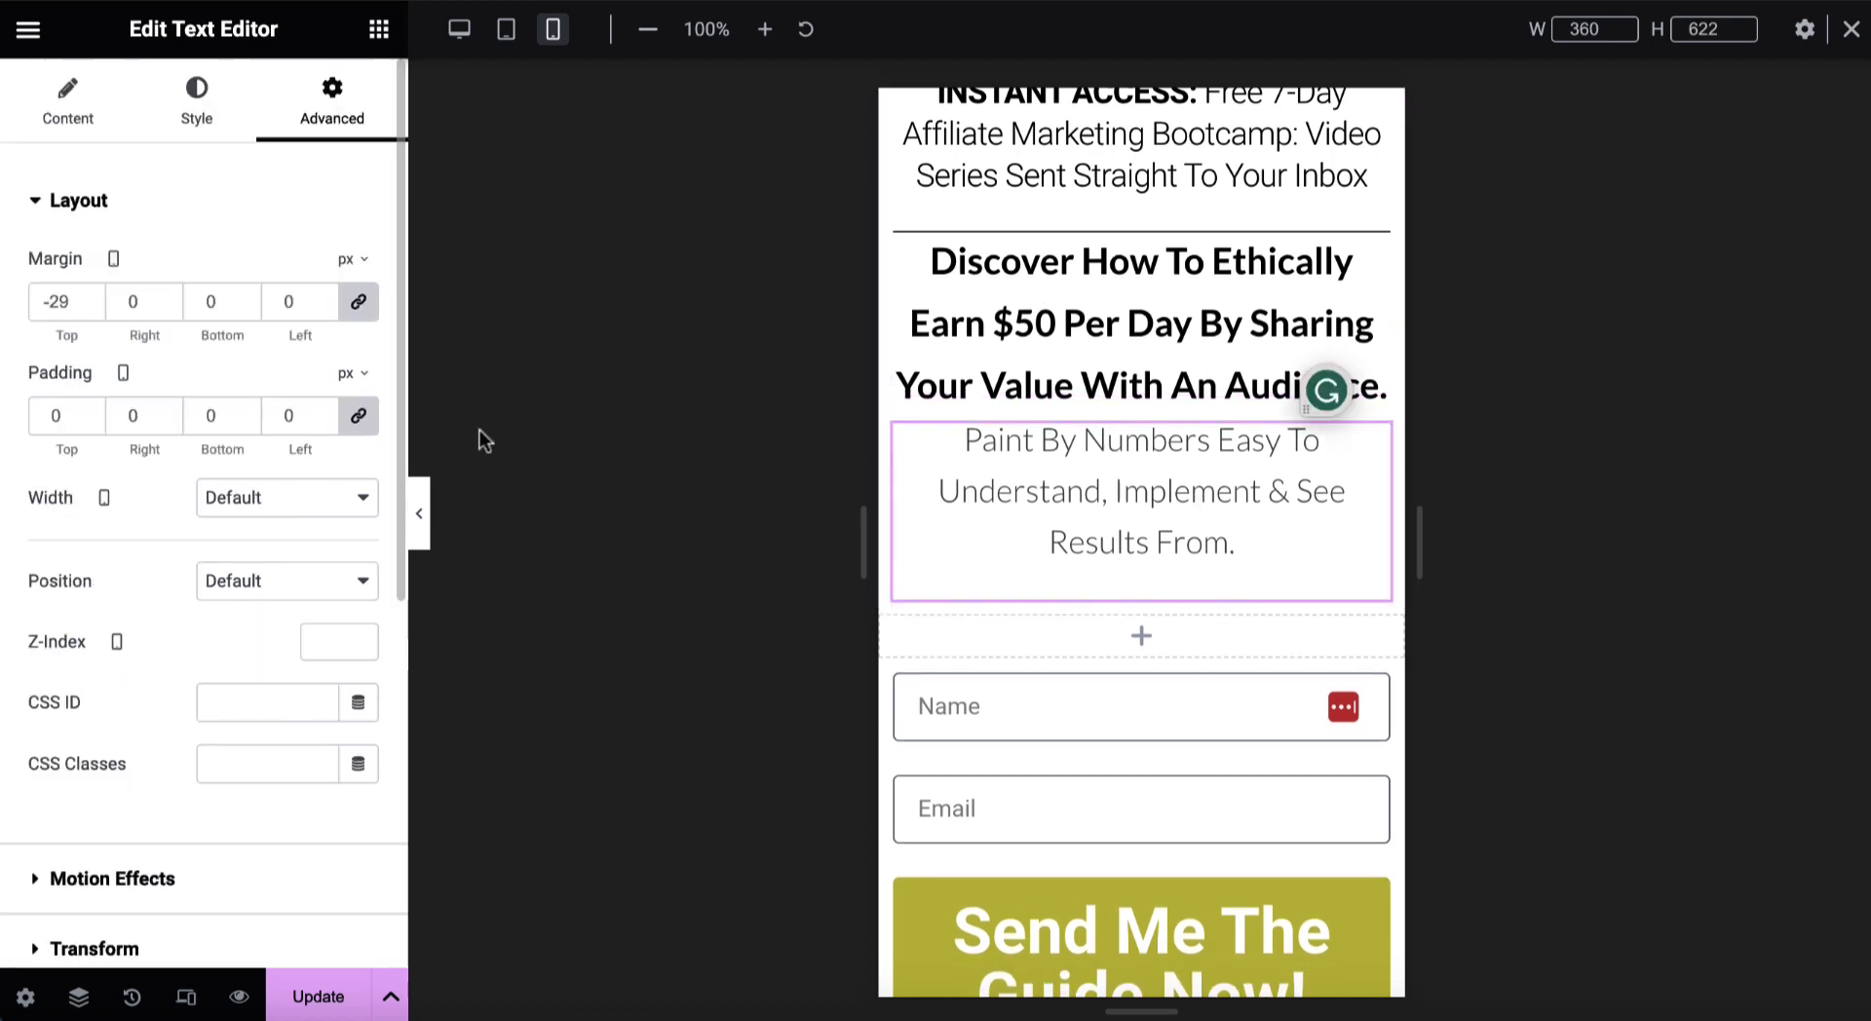
click(199, 105)
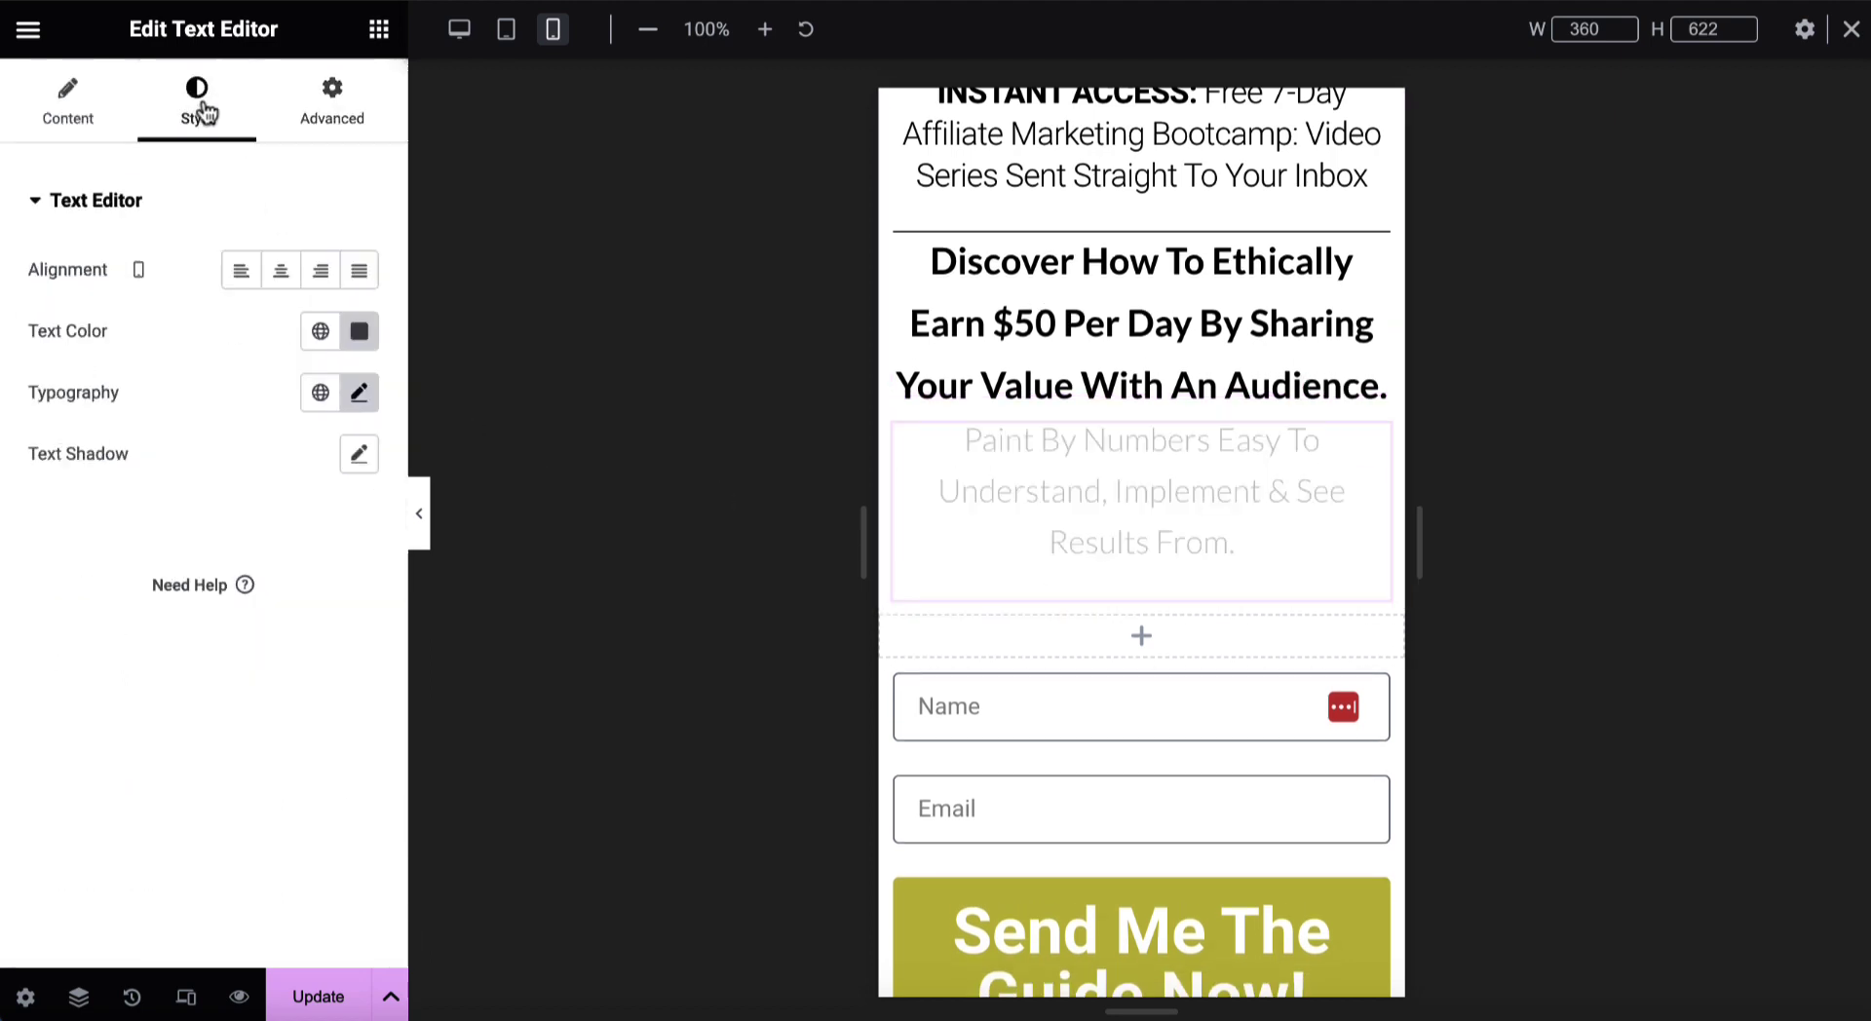
click(359, 392)
double_click(343, 633)
text(1)
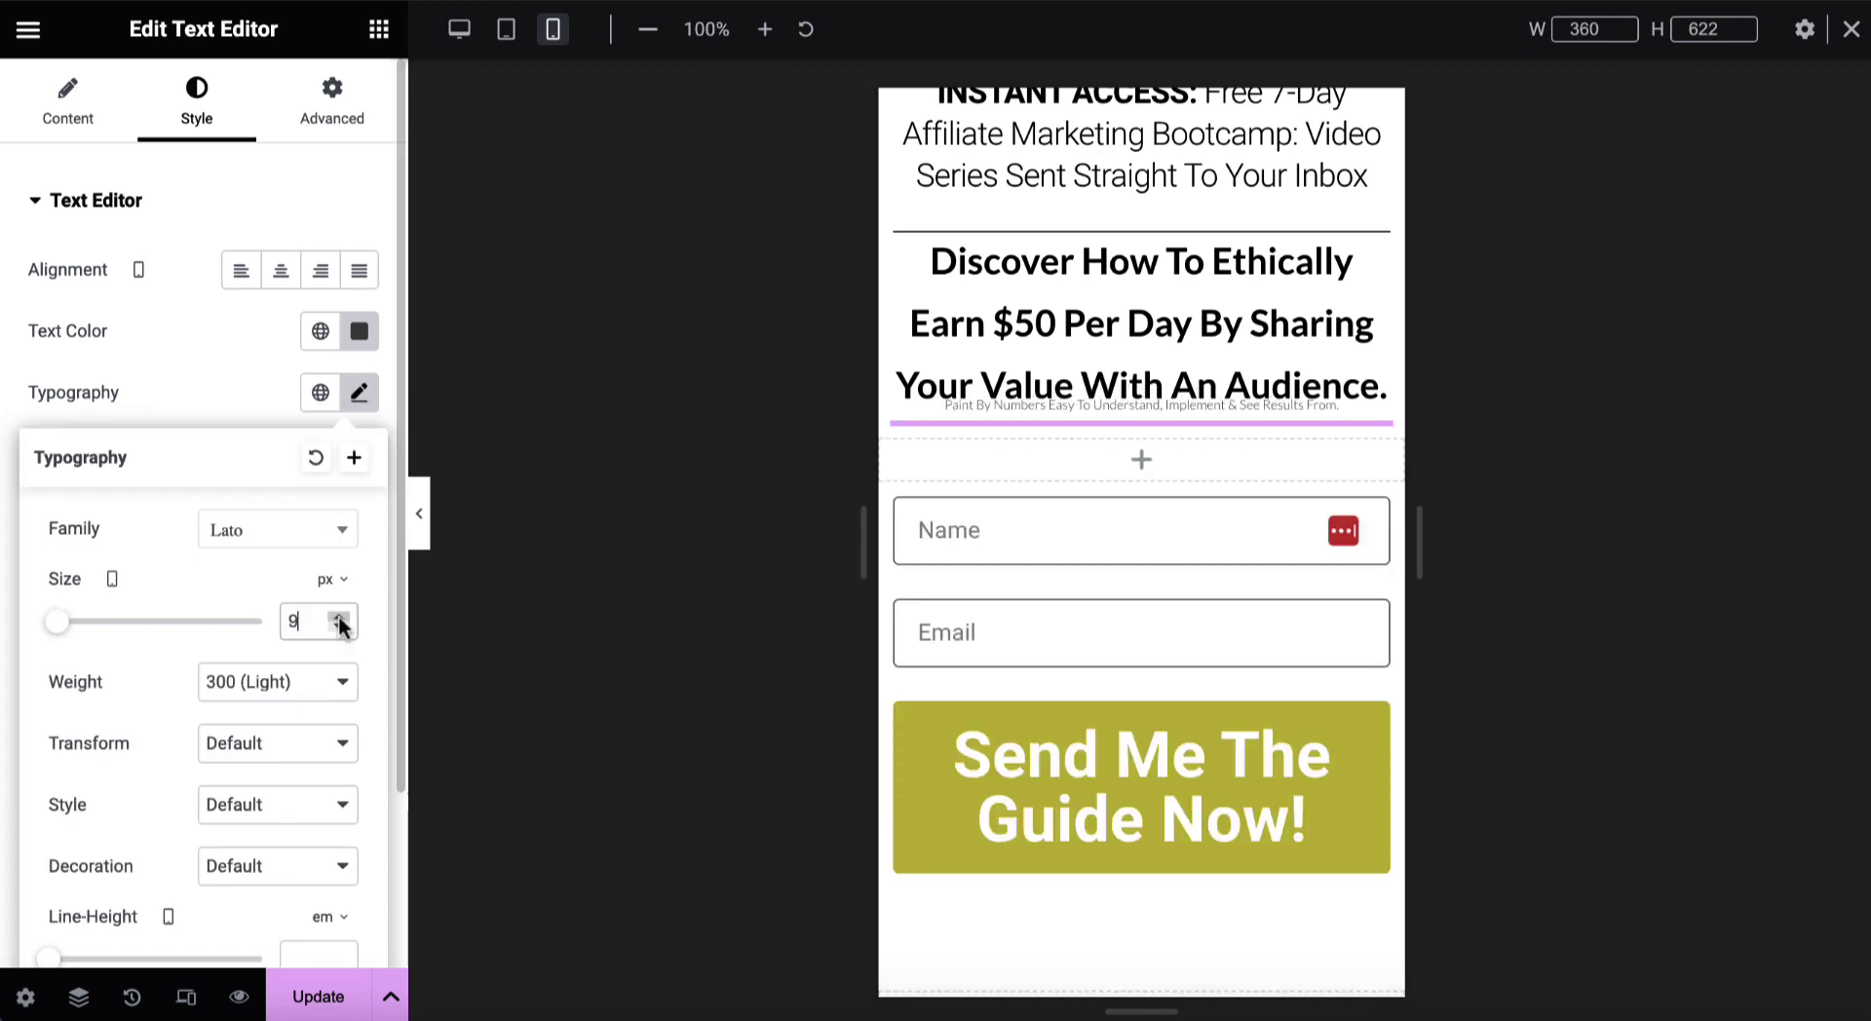
text(3)
key(BackSpace)
text(6)
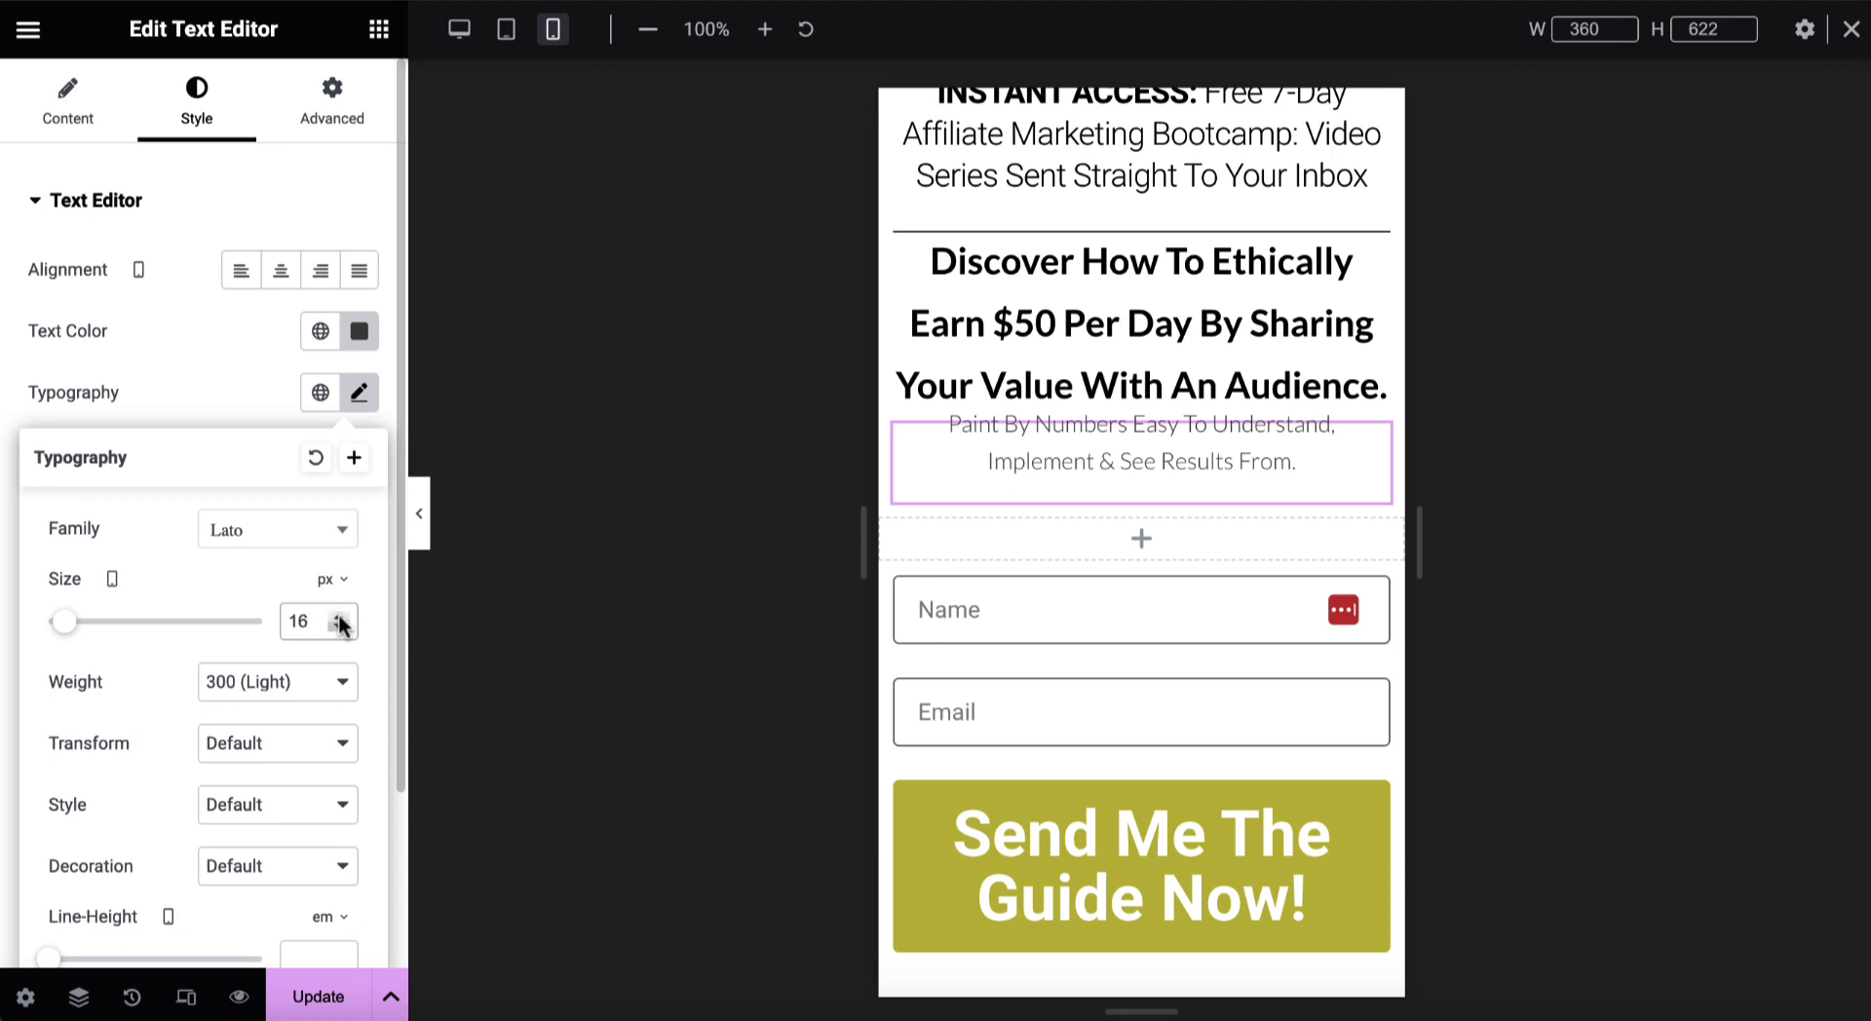
click(339, 629)
Delete the Paint By Numbers text block beneath the headline
scroll(1121, 458, up, 1)
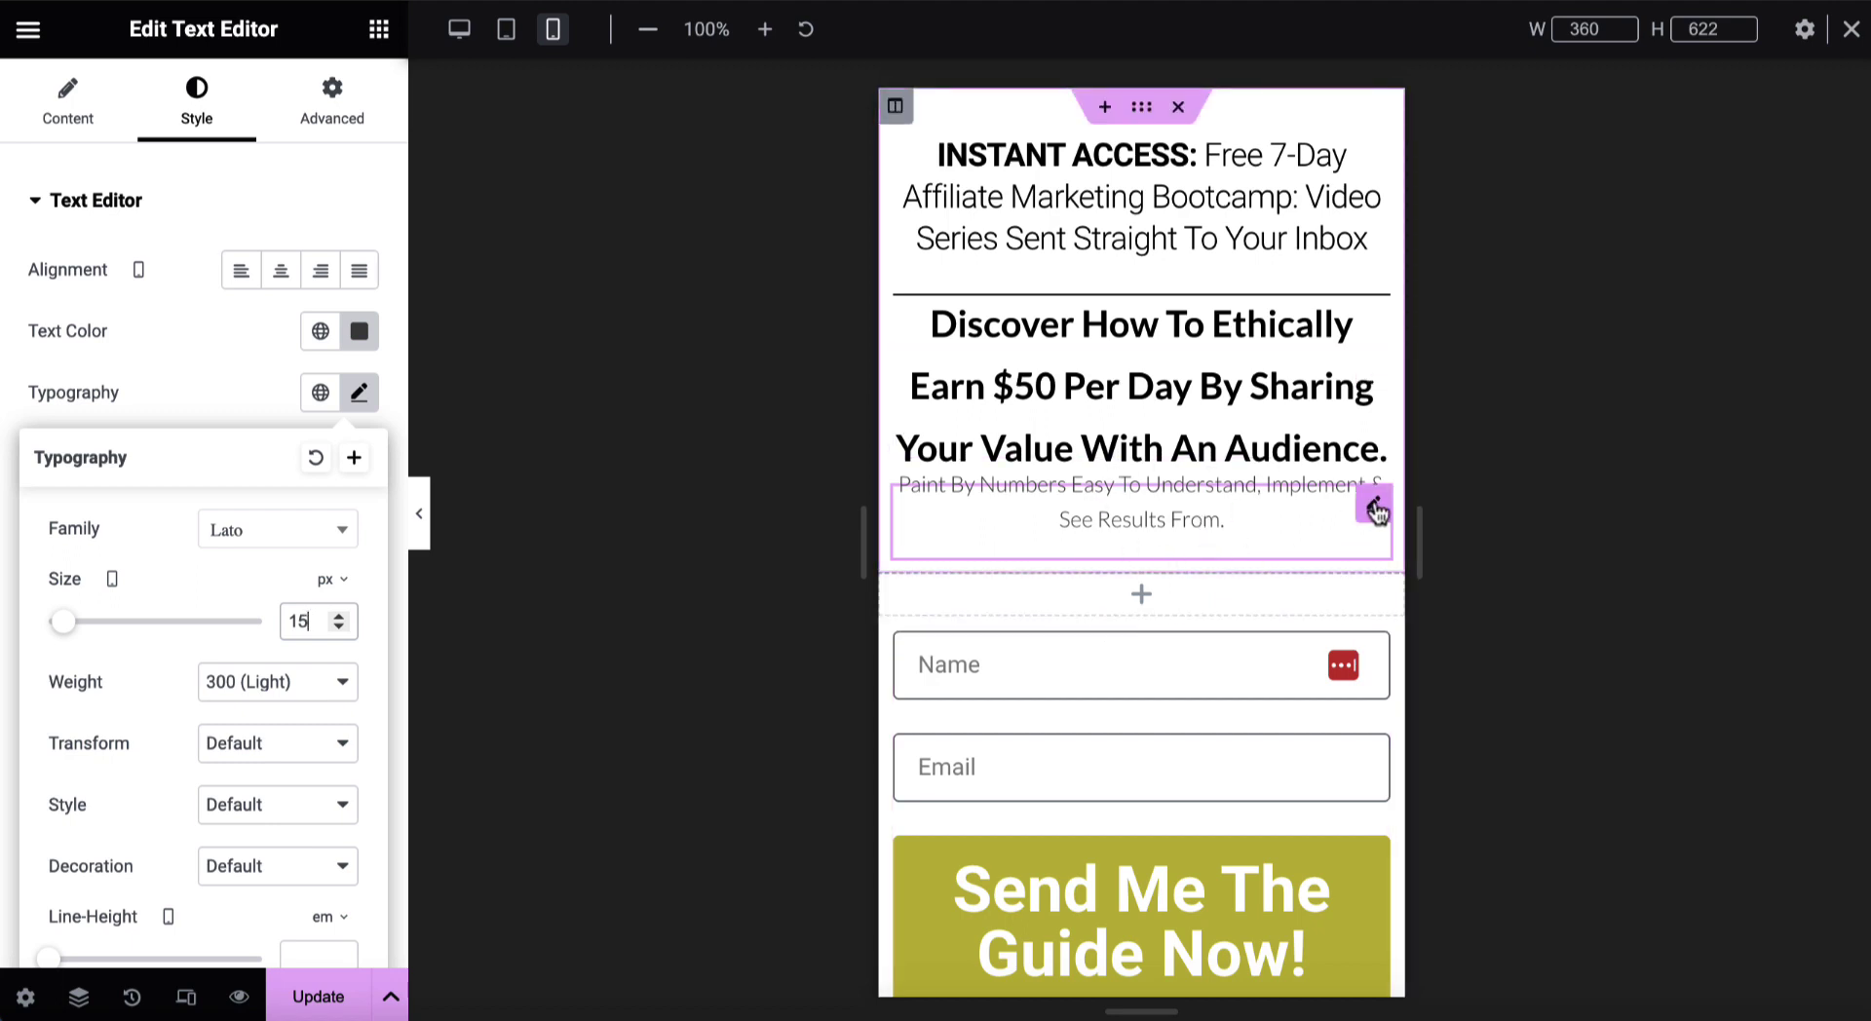
right_click(1376, 508)
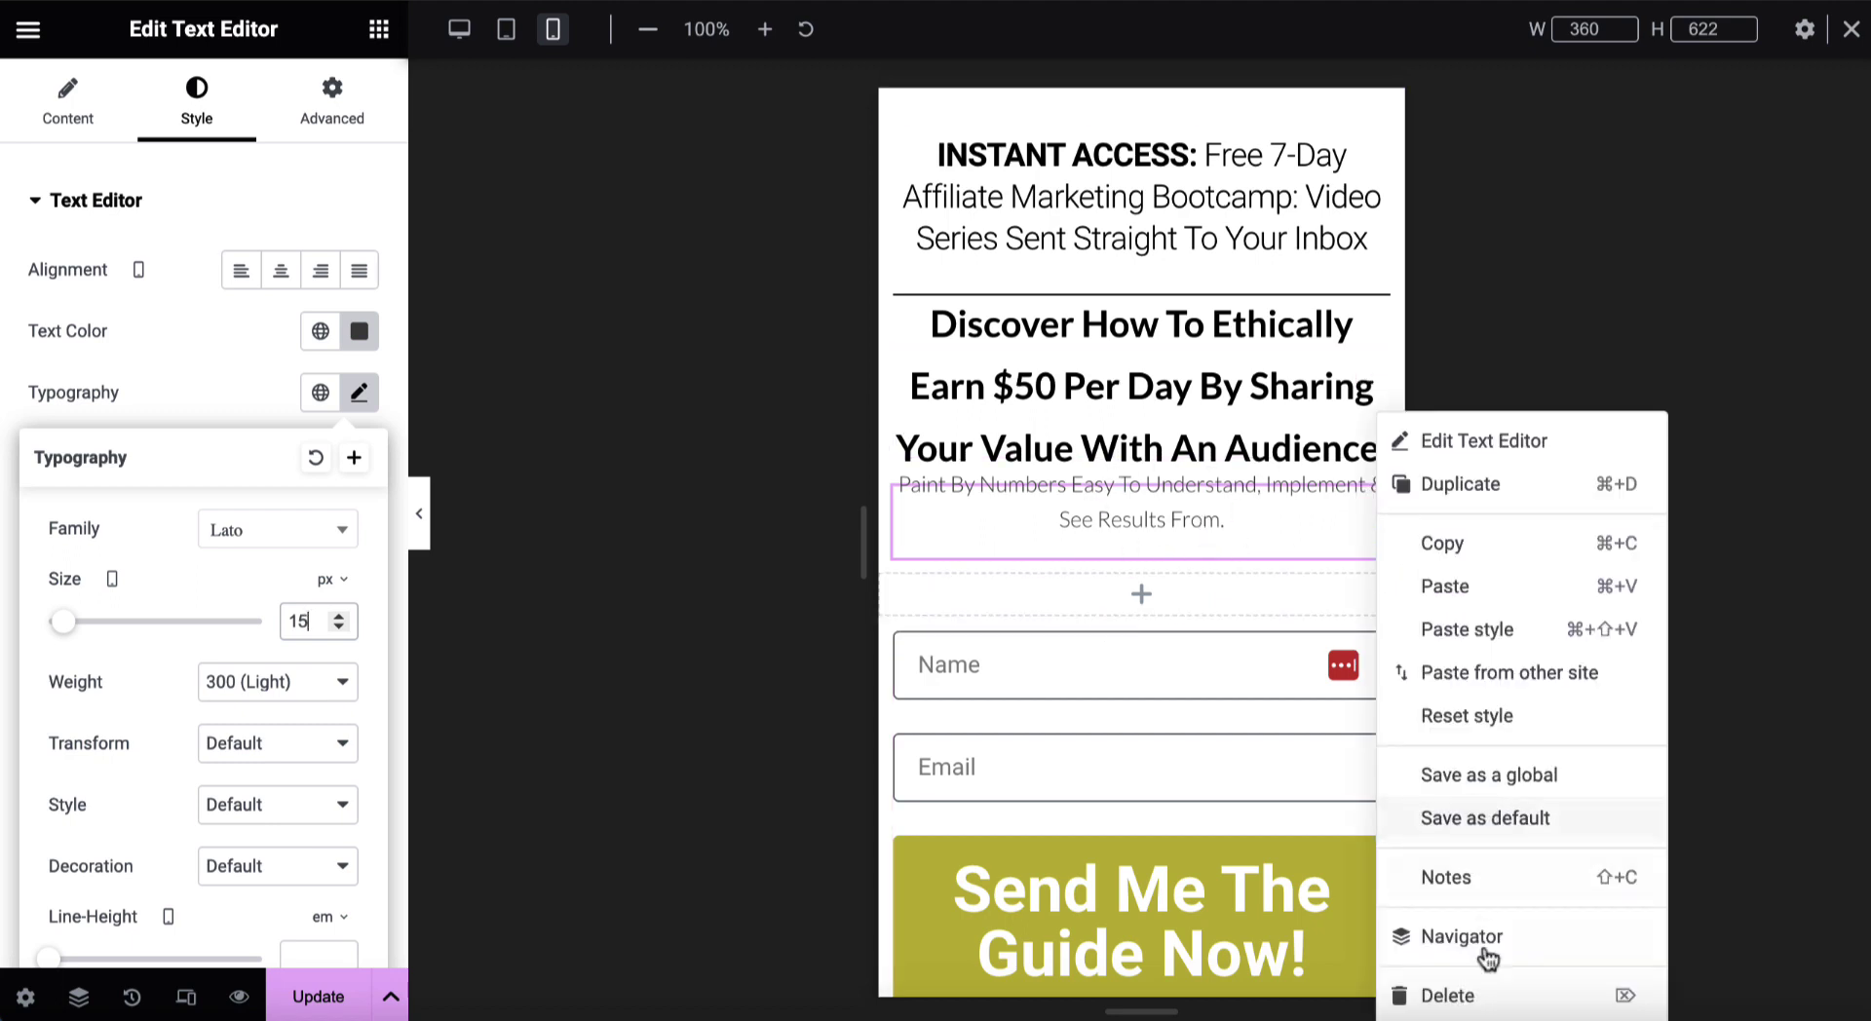
click(1448, 995)
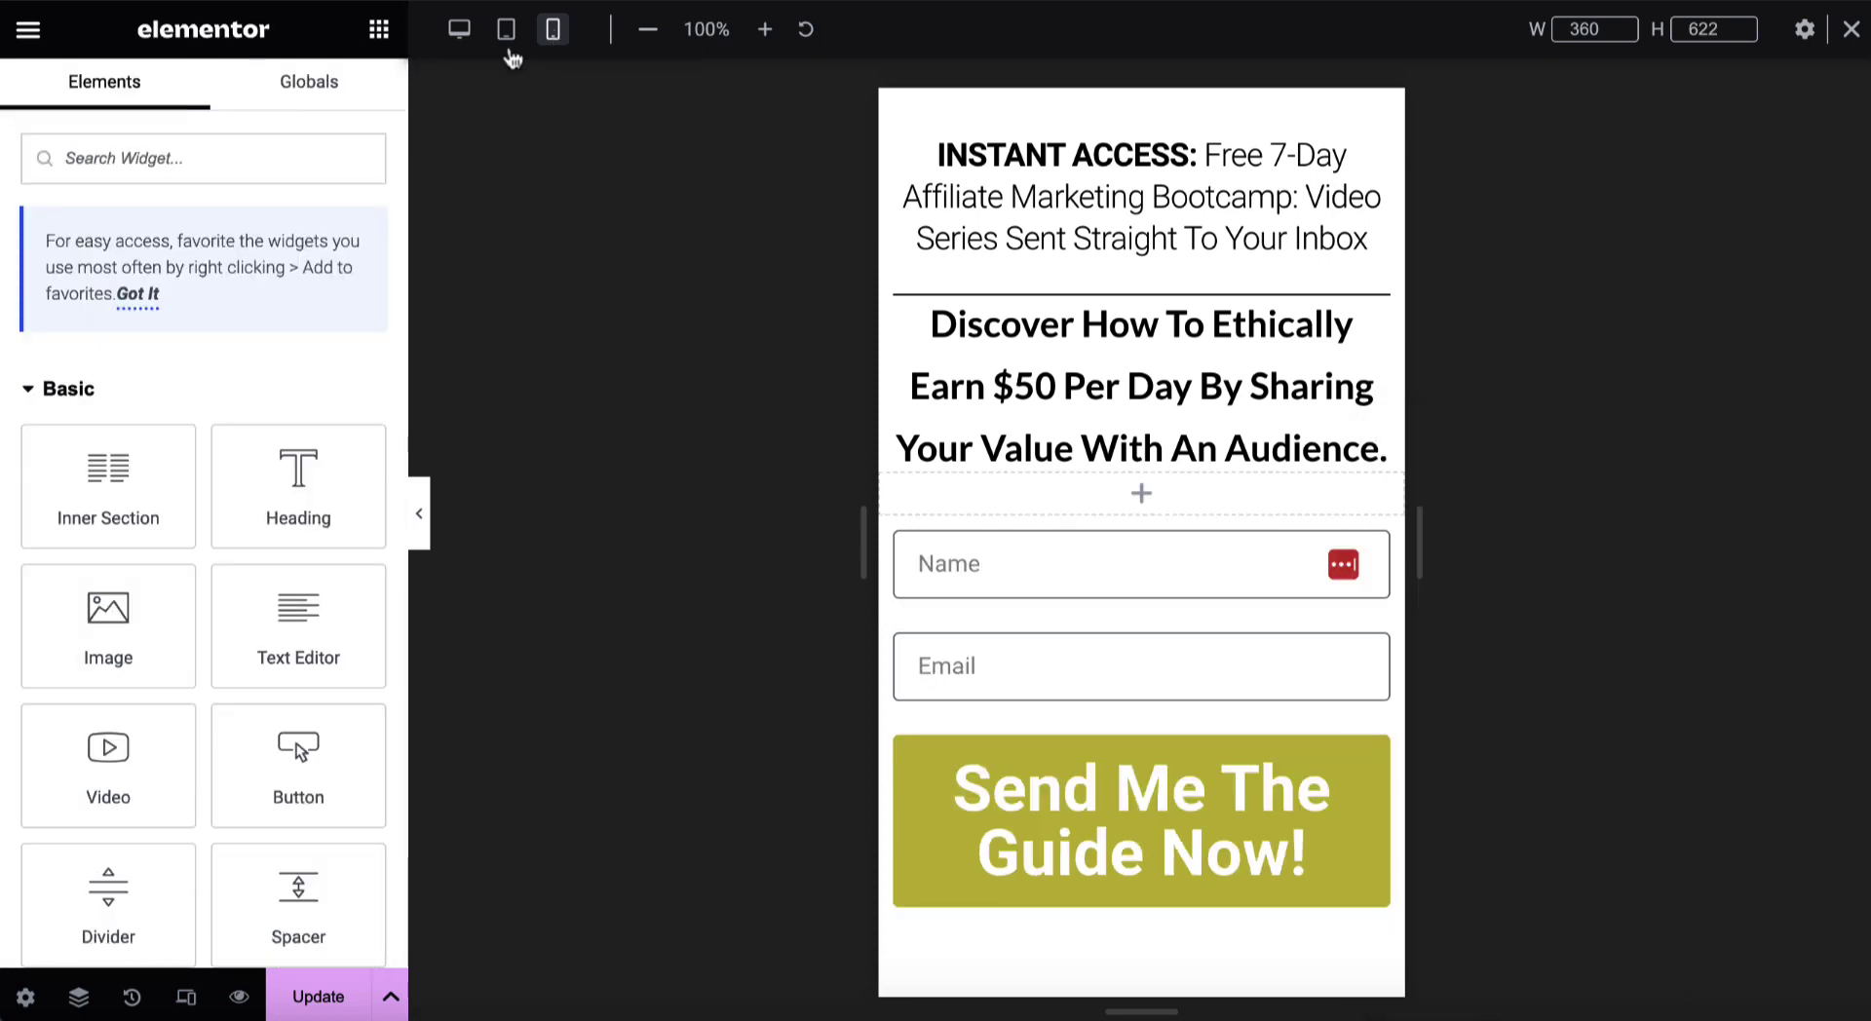
Compare the landing page's desktop and mobile layouts, finishing in the desktop layout
click(459, 29)
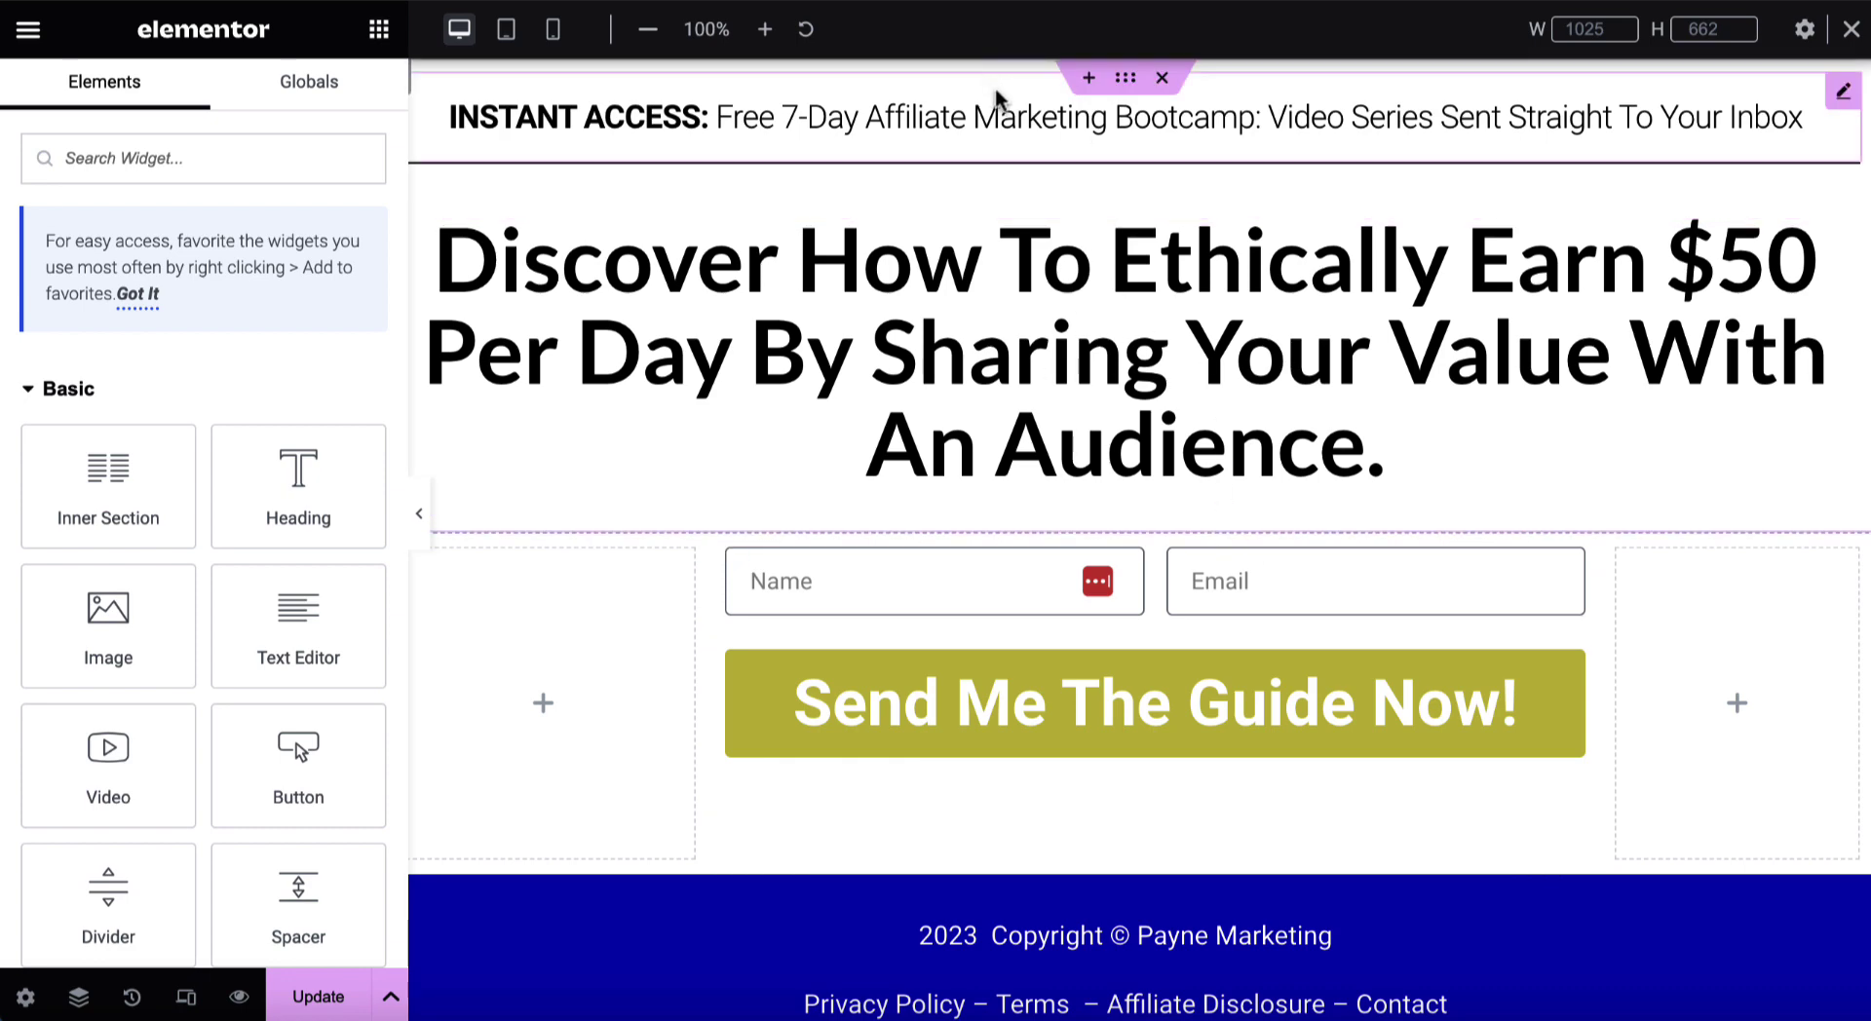
click(552, 31)
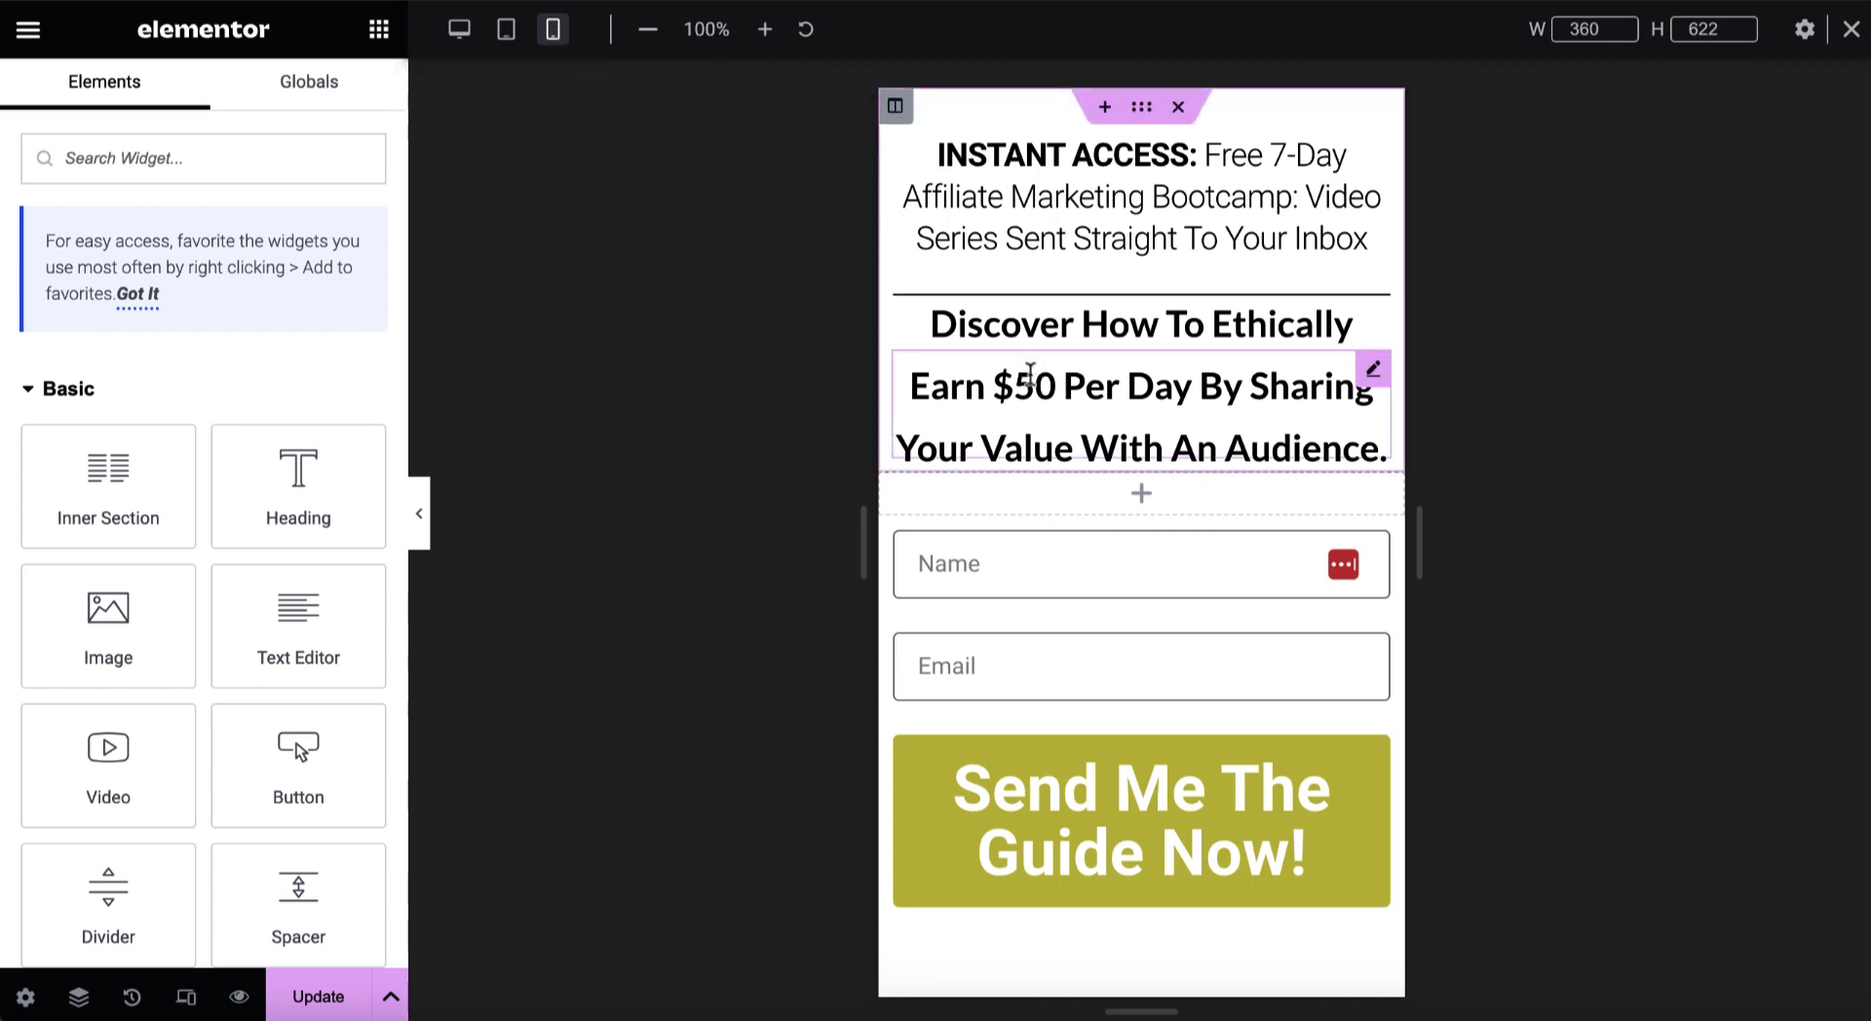
click(460, 33)
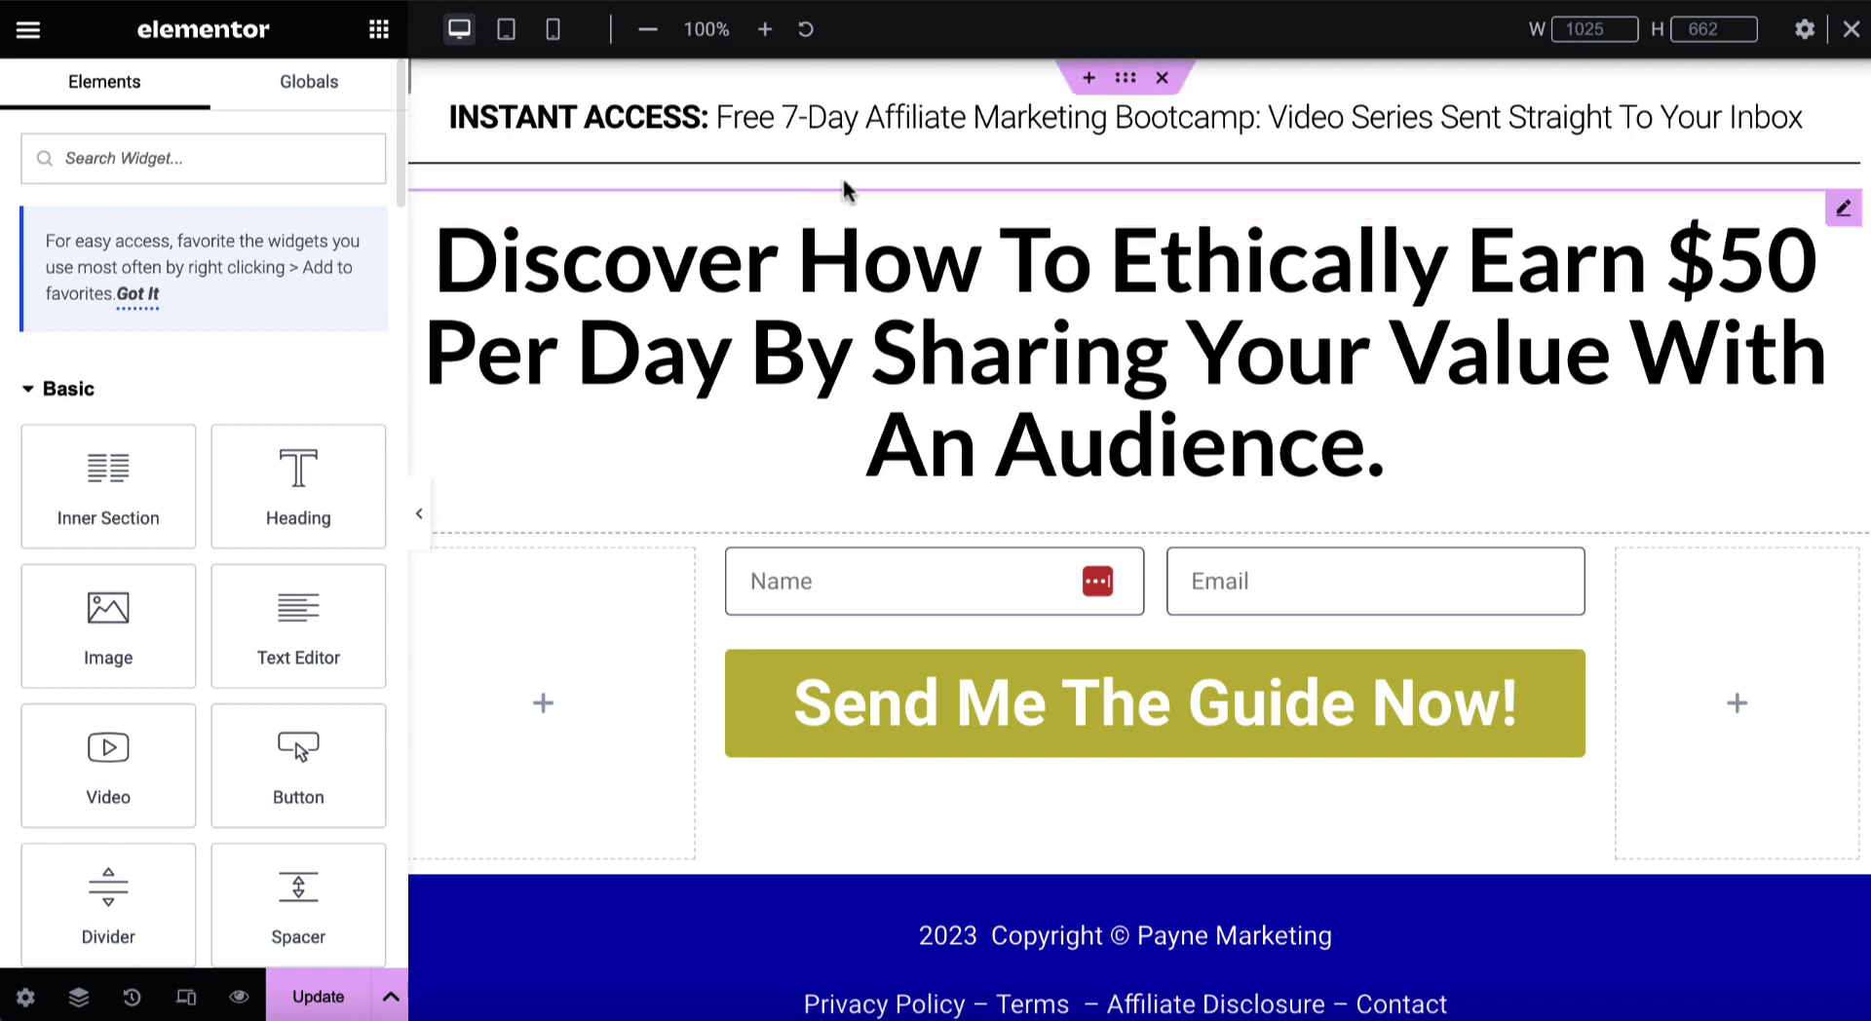
Unlink the margin values of the INSTANT ACCESS text and set its top margin to -10 px
click(994, 112)
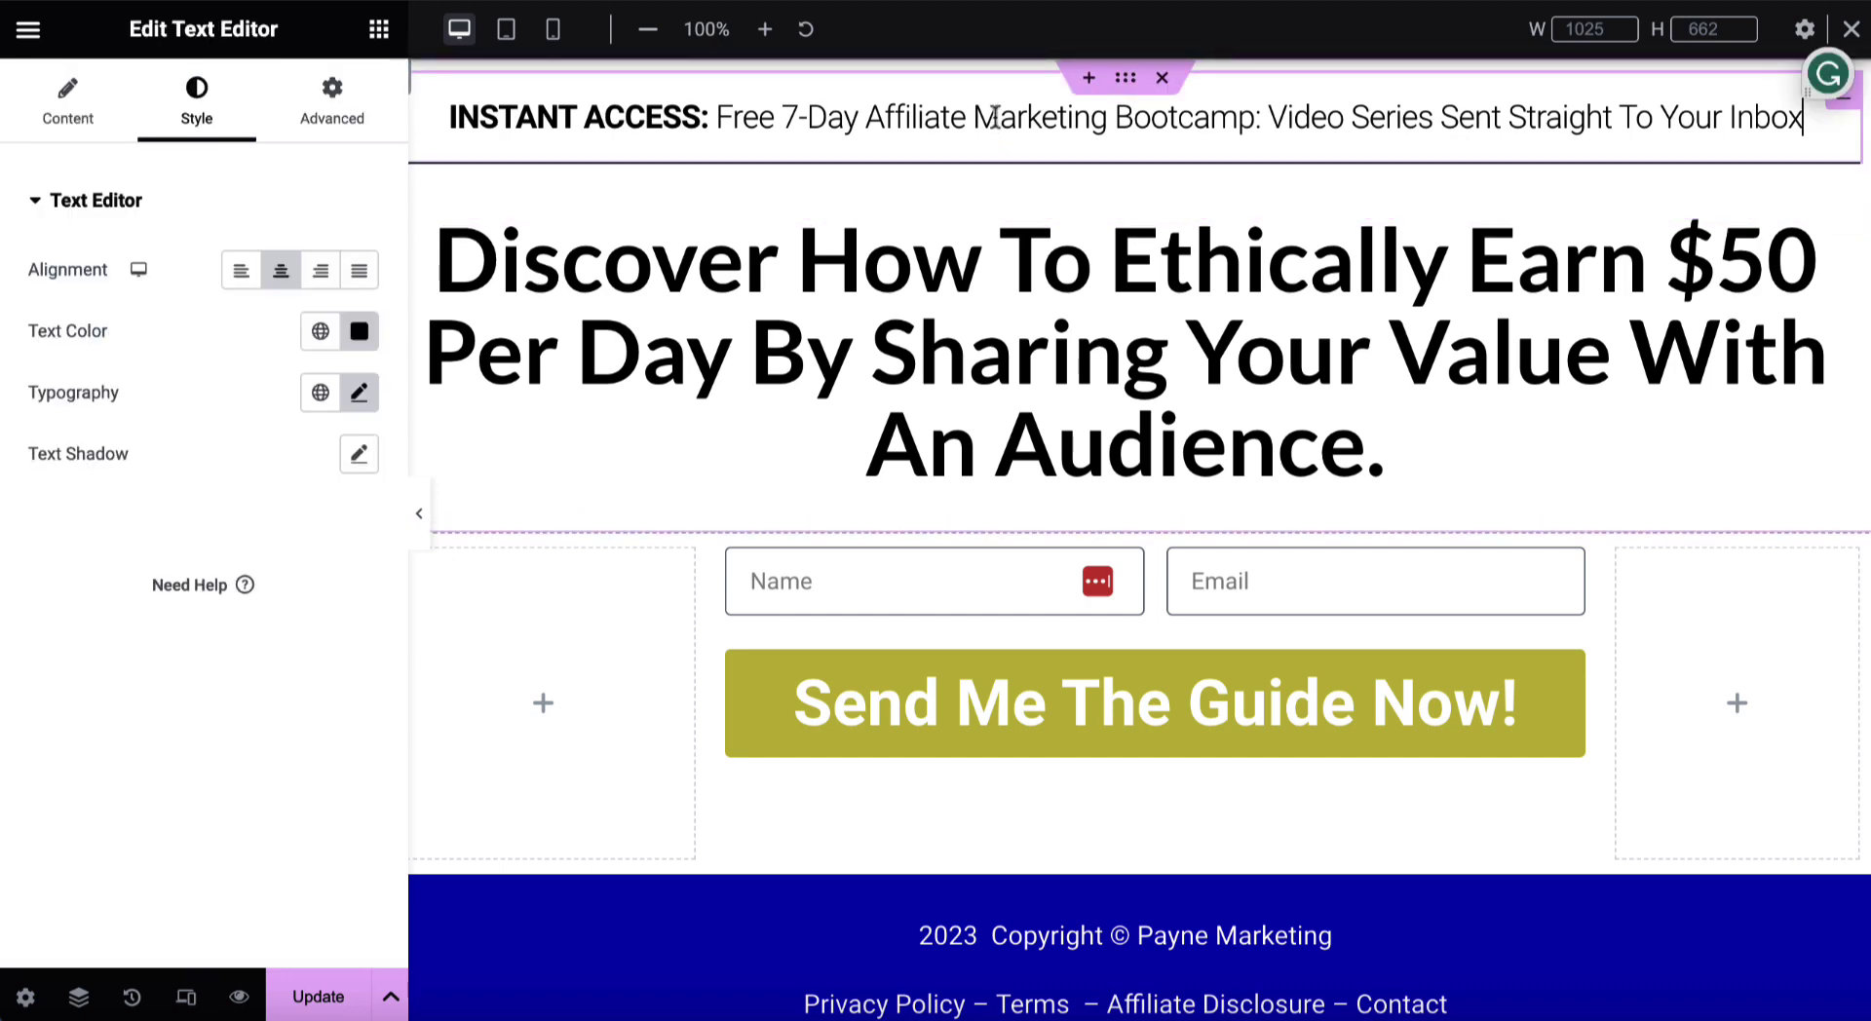
click(349, 124)
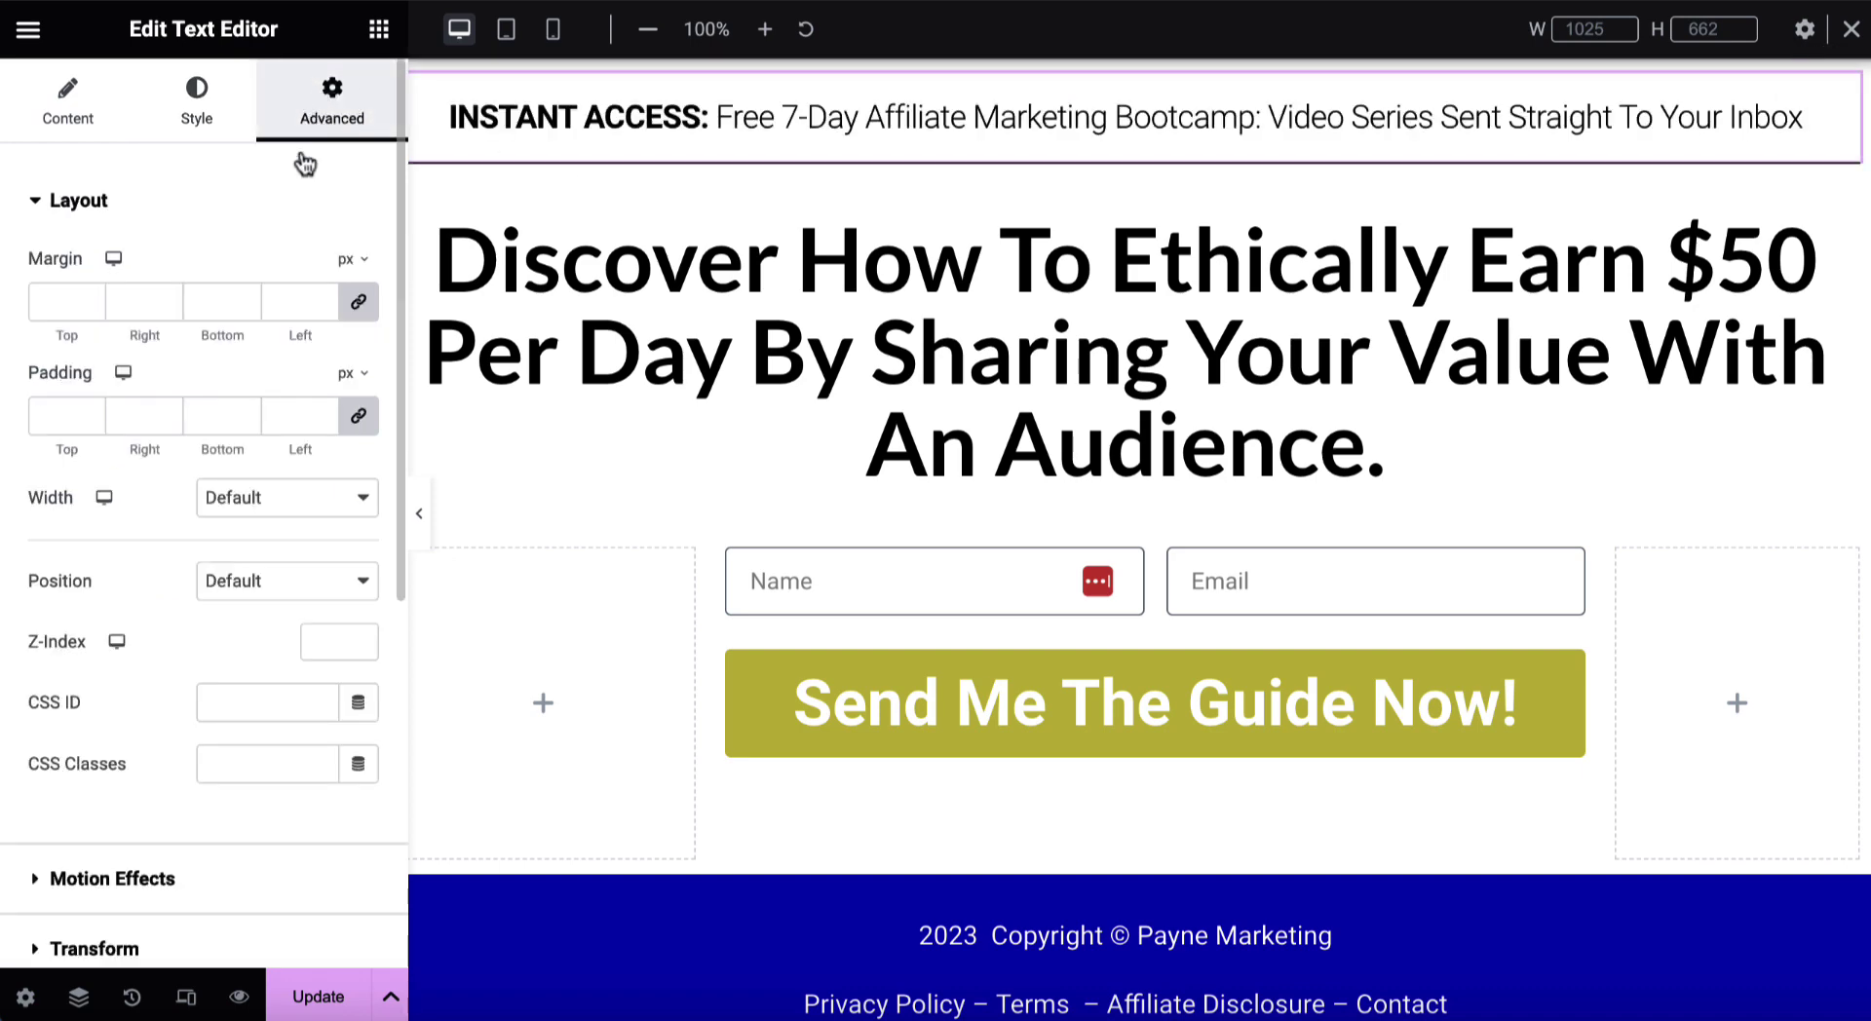
click(357, 306)
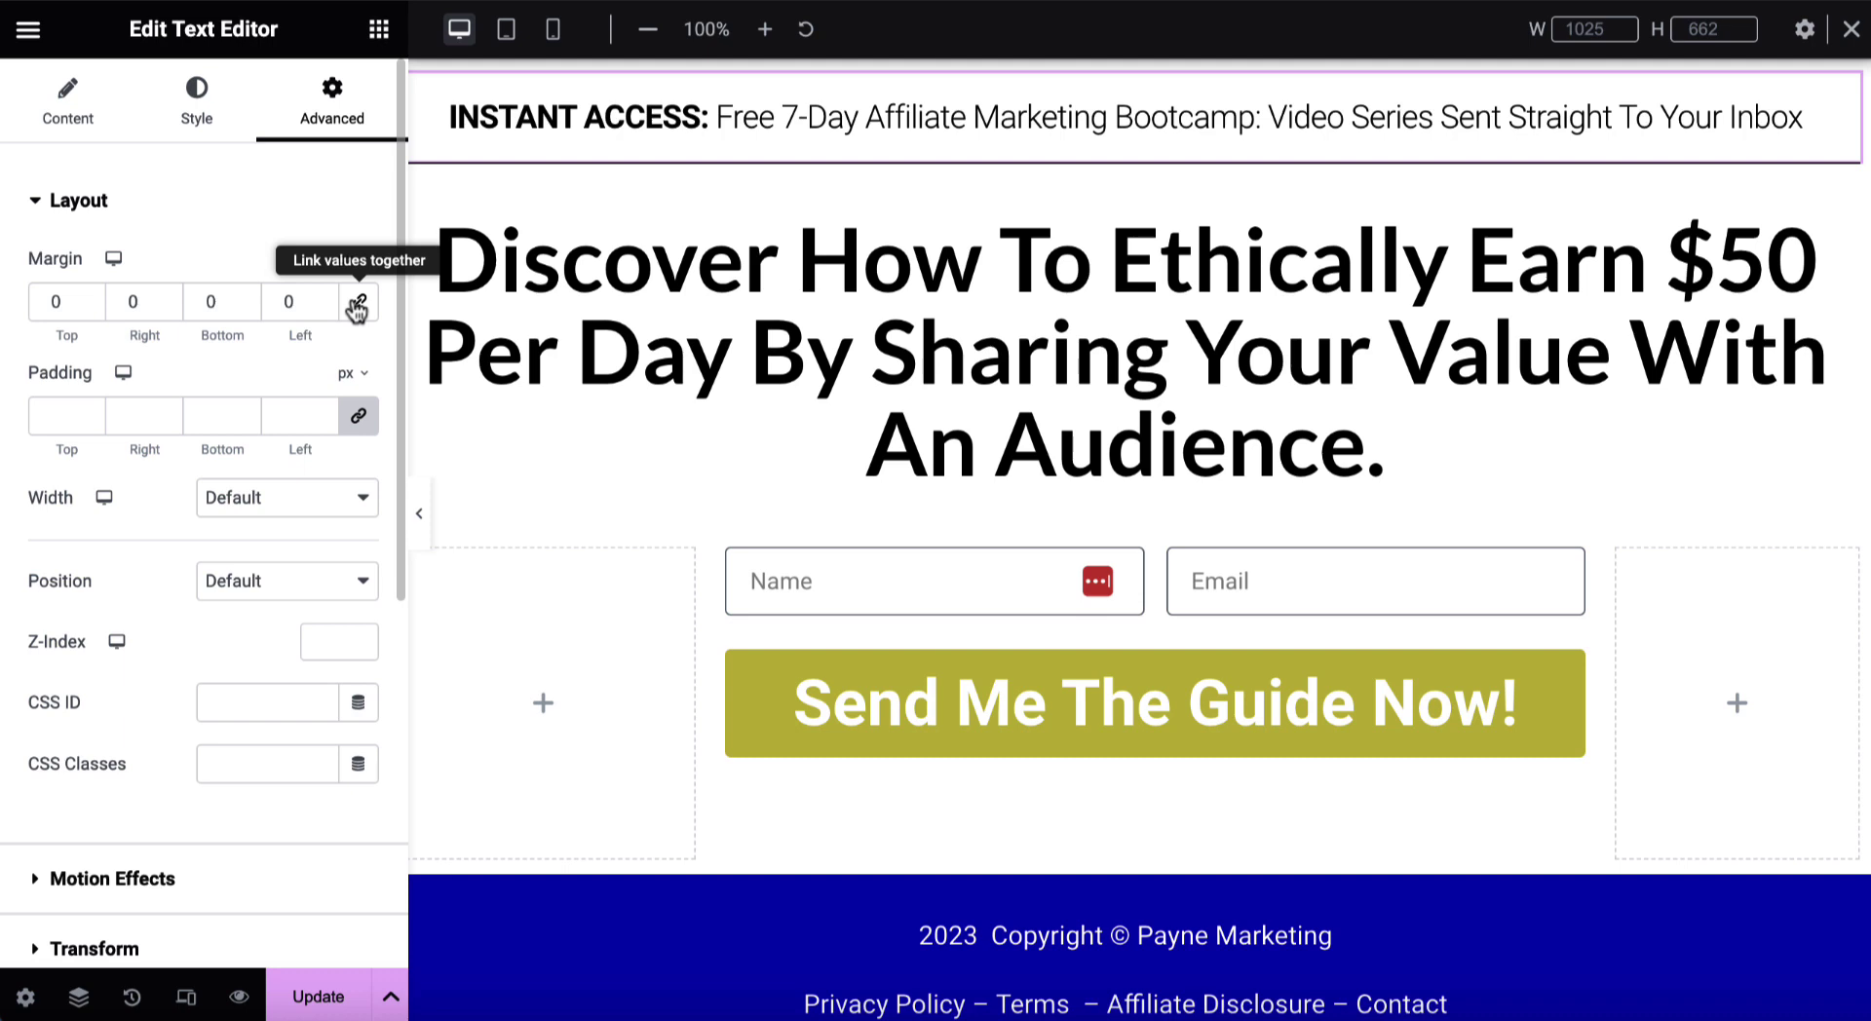
click(91, 297)
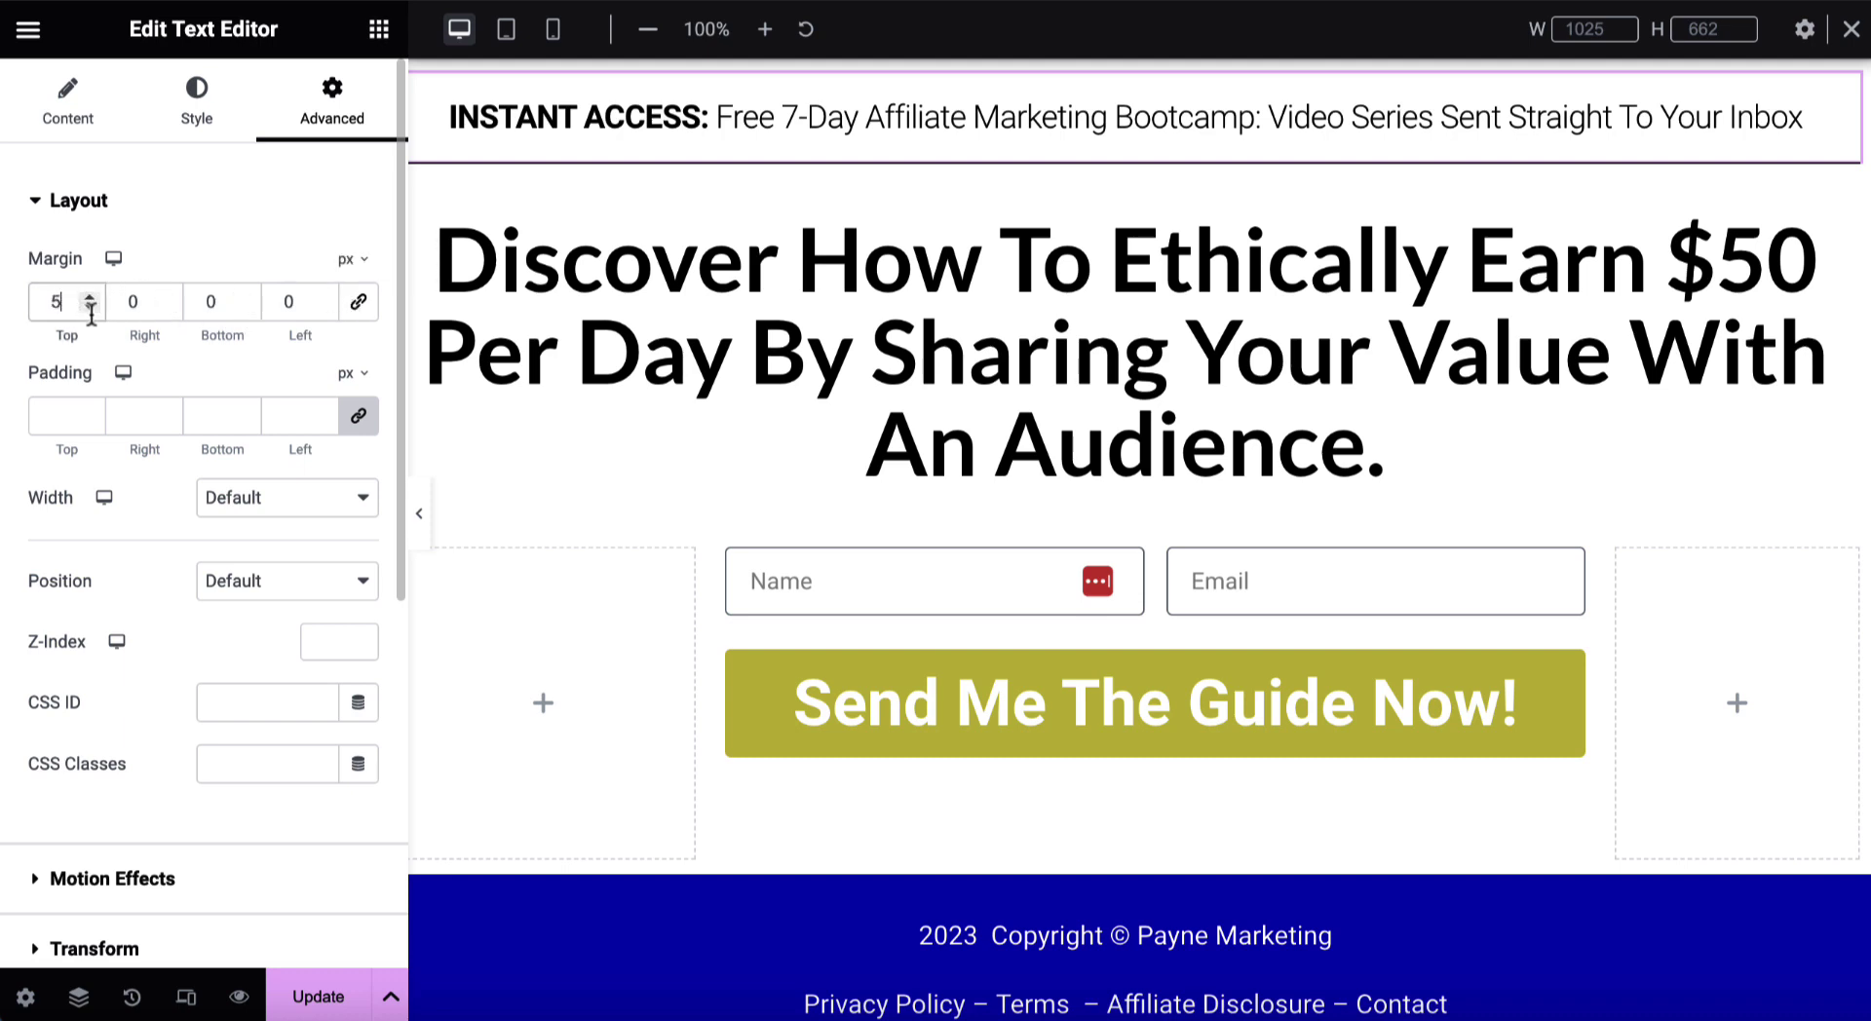
drag(90, 310, 91, 310)
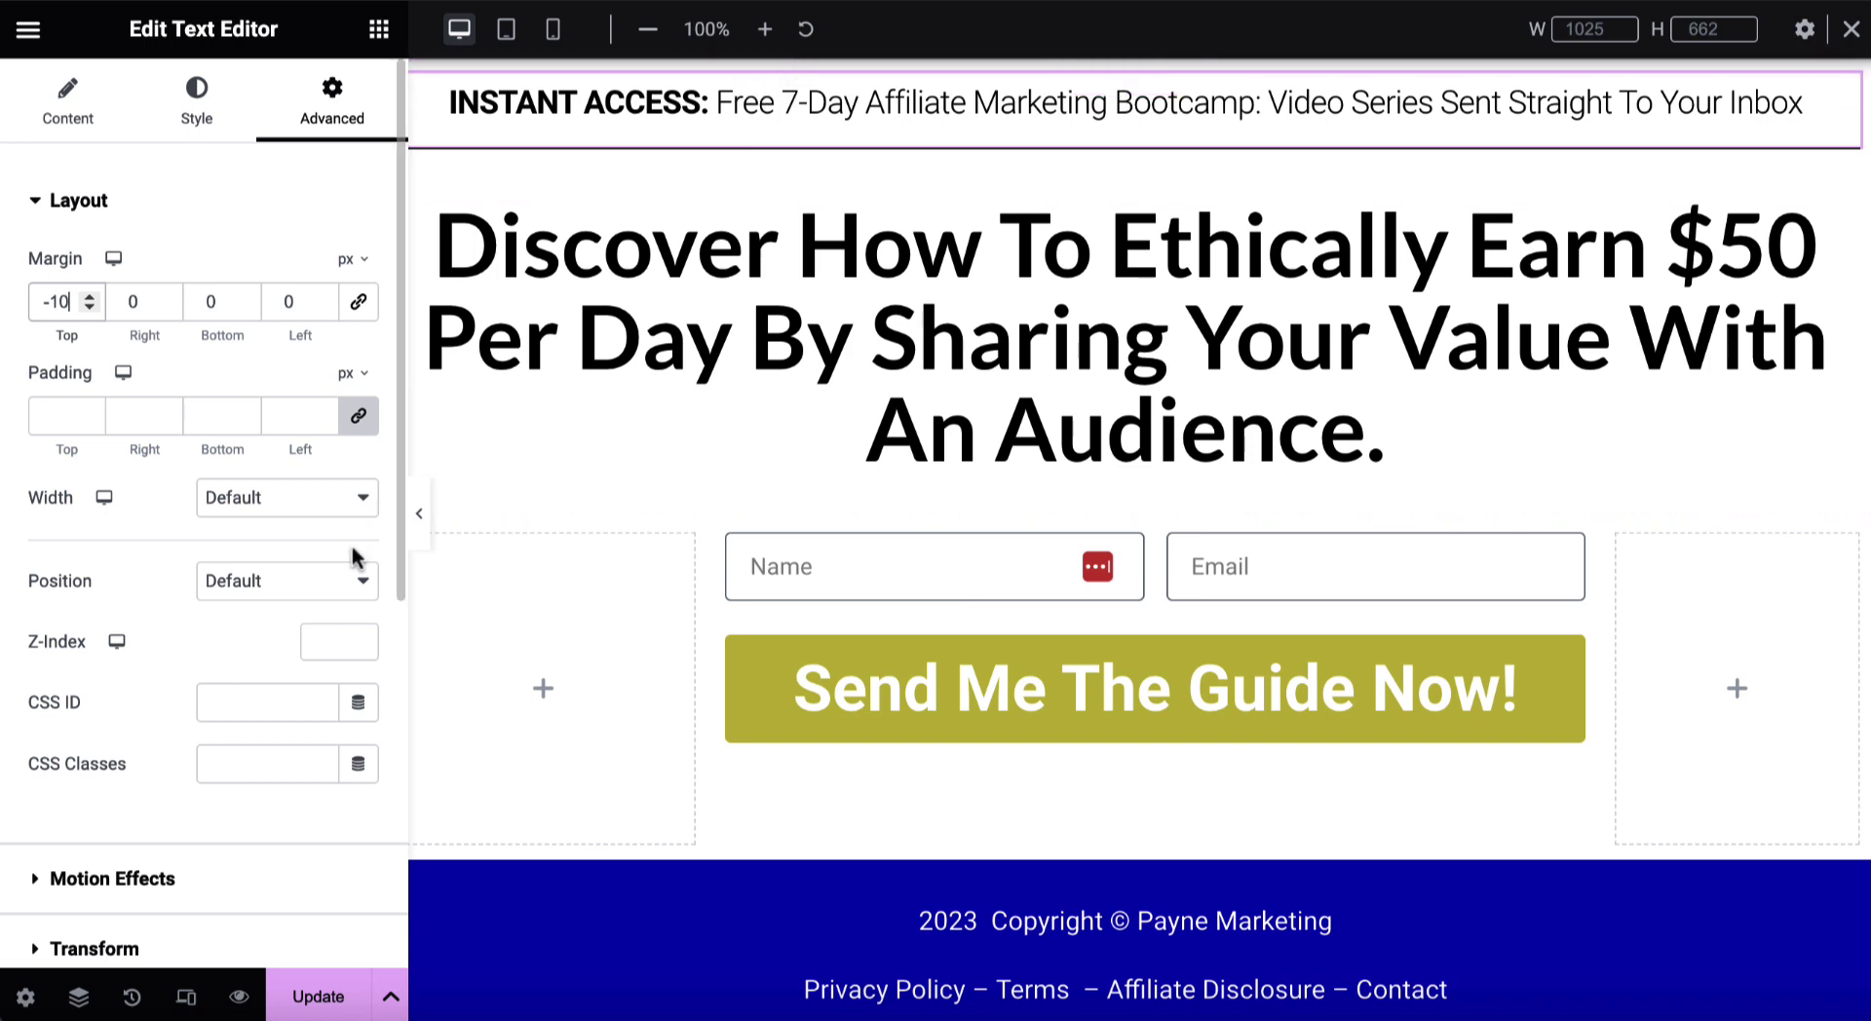
scroll(355, 546, down, 2)
click(295, 343)
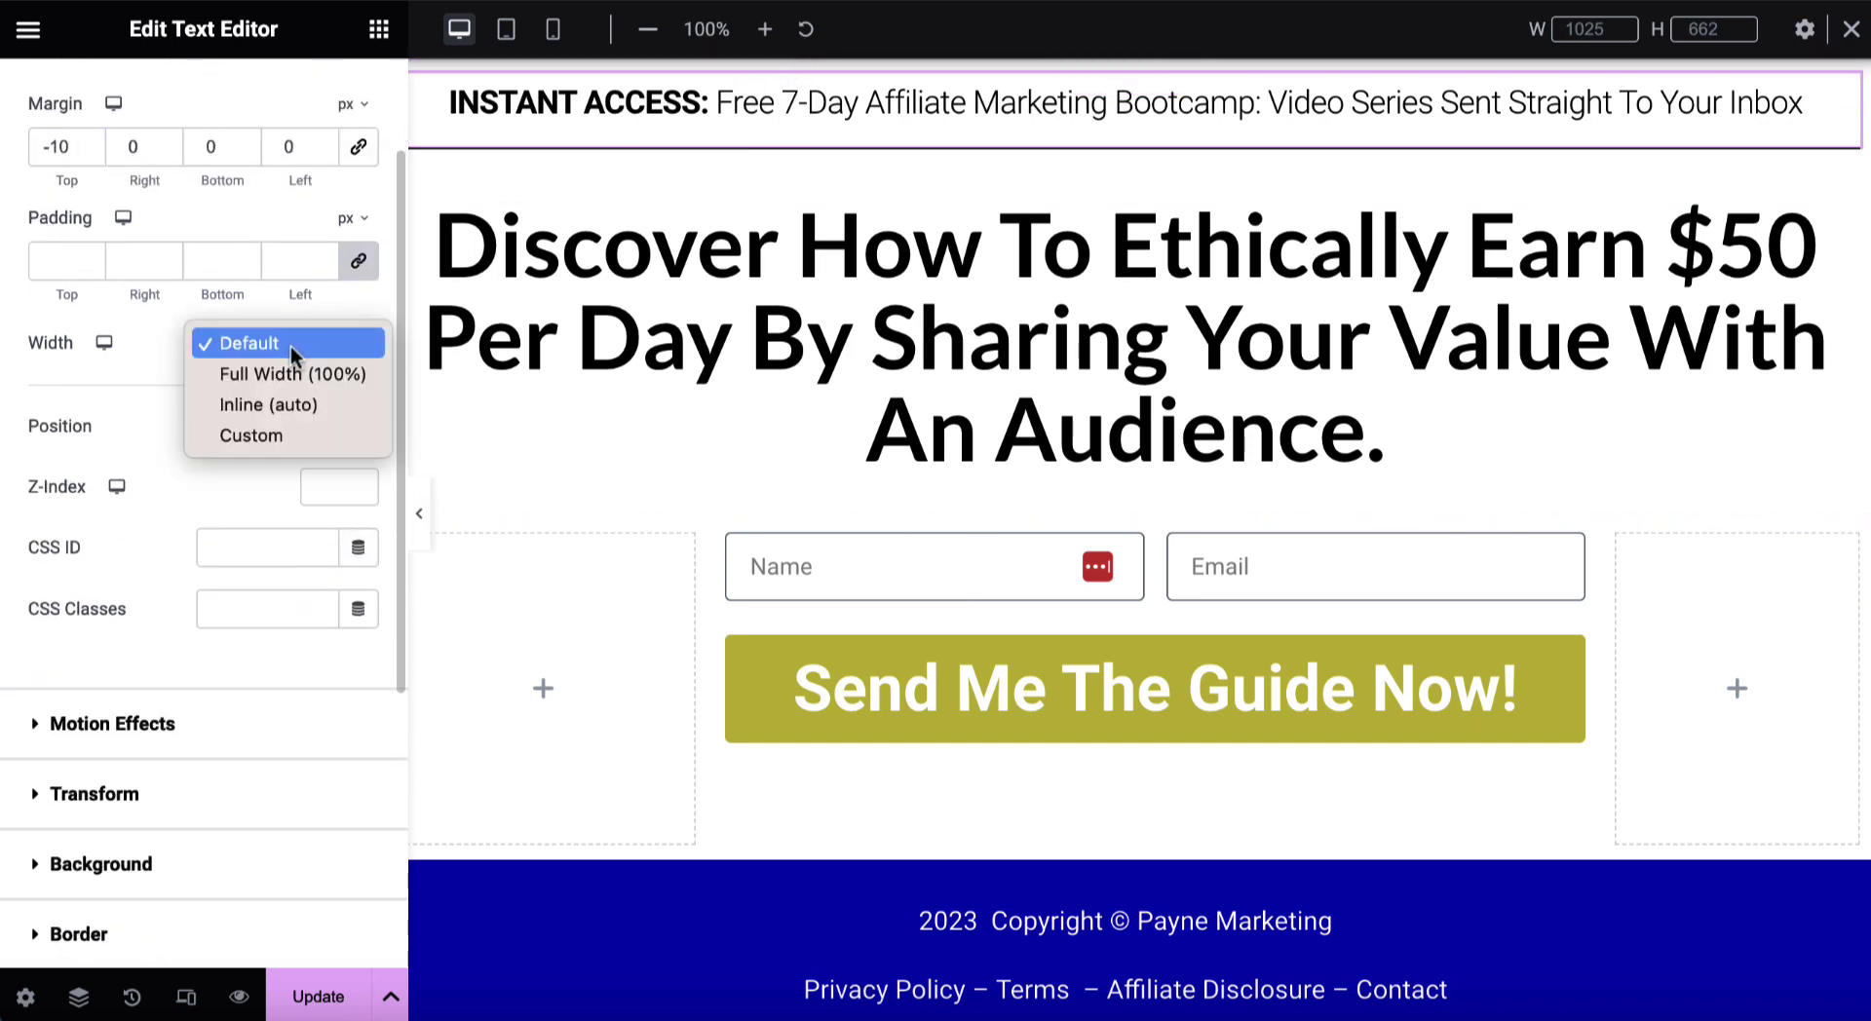
click(212, 344)
scroll(298, 518, up, 2)
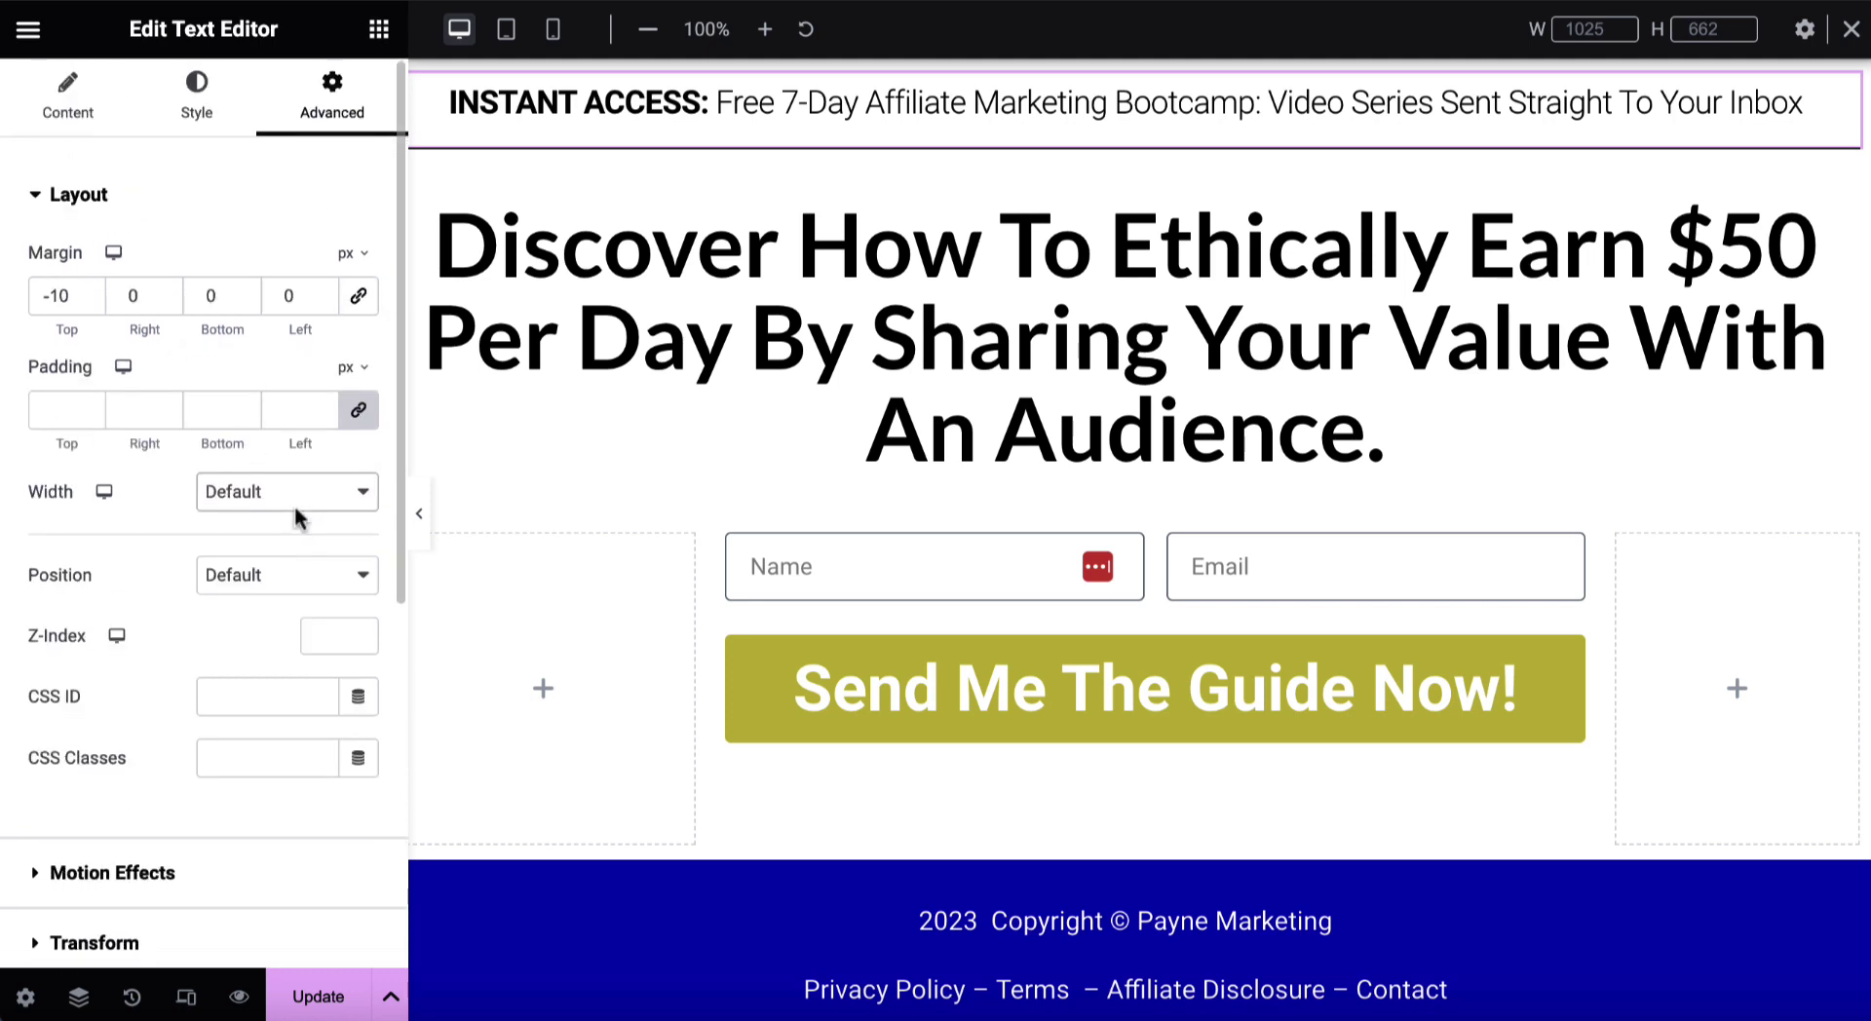
Give the INSTANT ACCESS text a dotted border in red #DC0D0D and update the page
scroll(300, 519, down, 6)
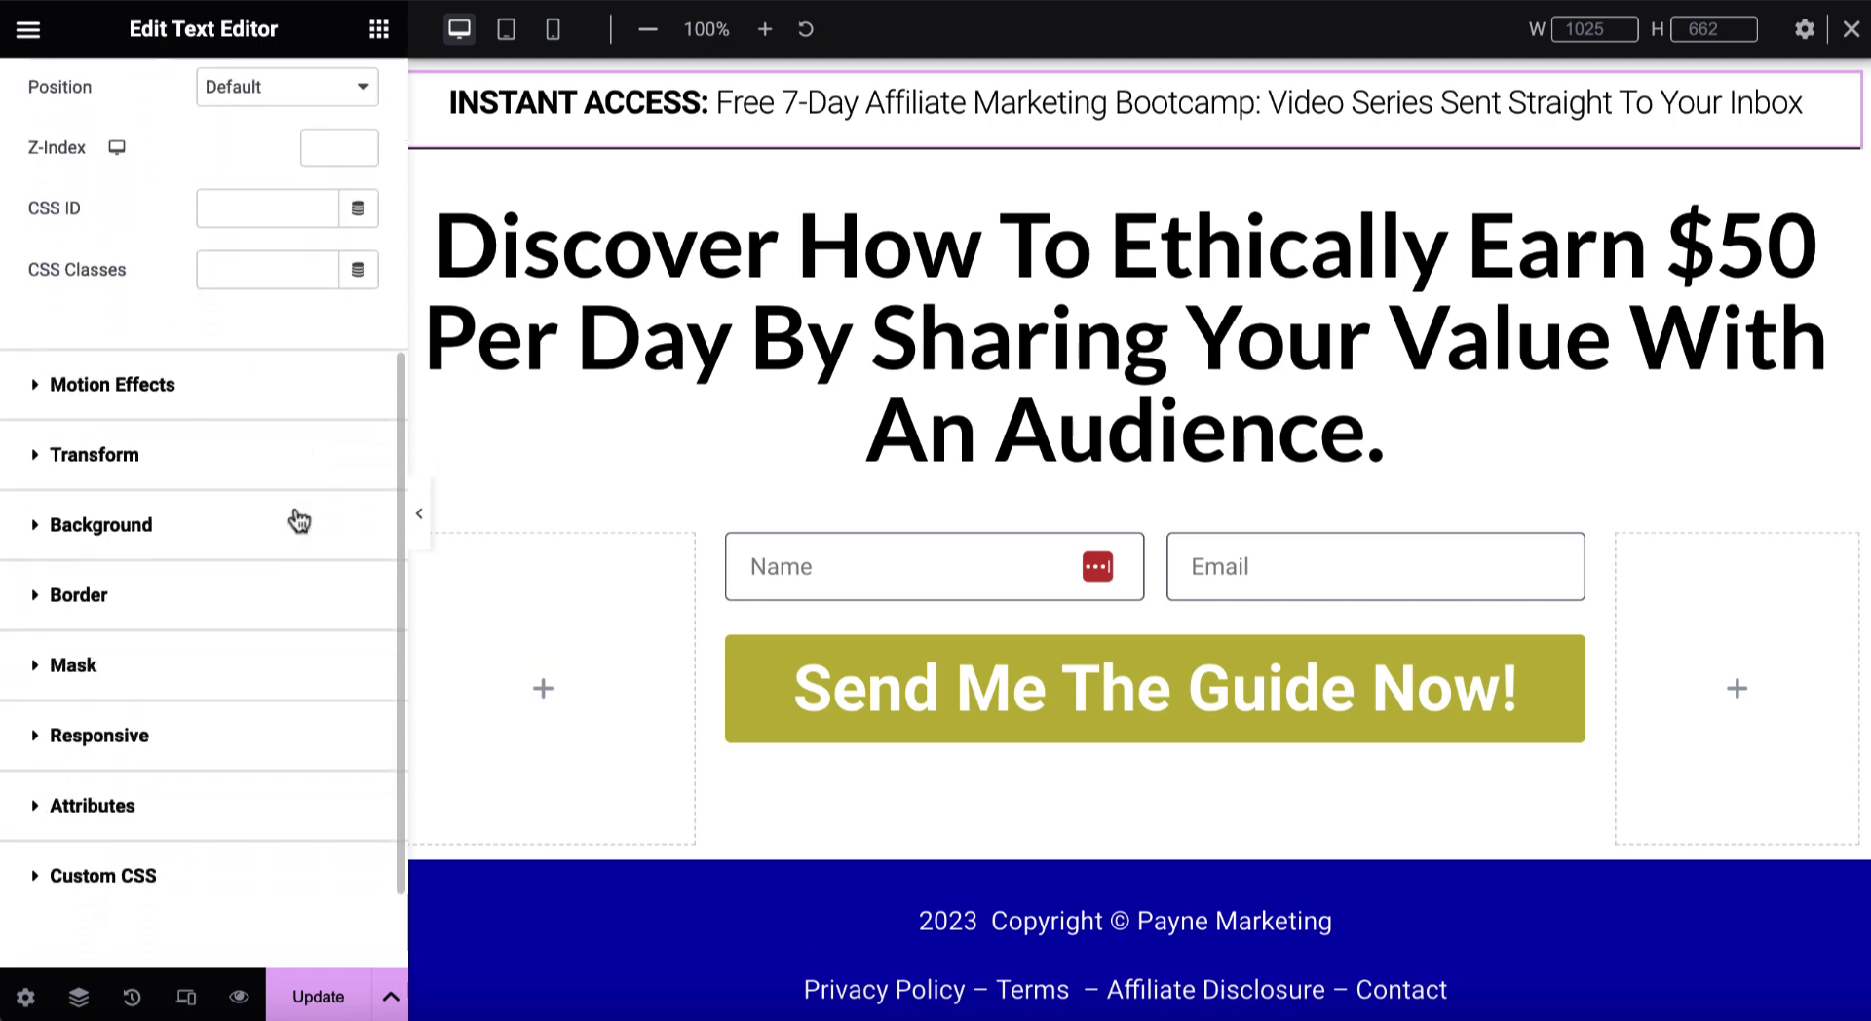
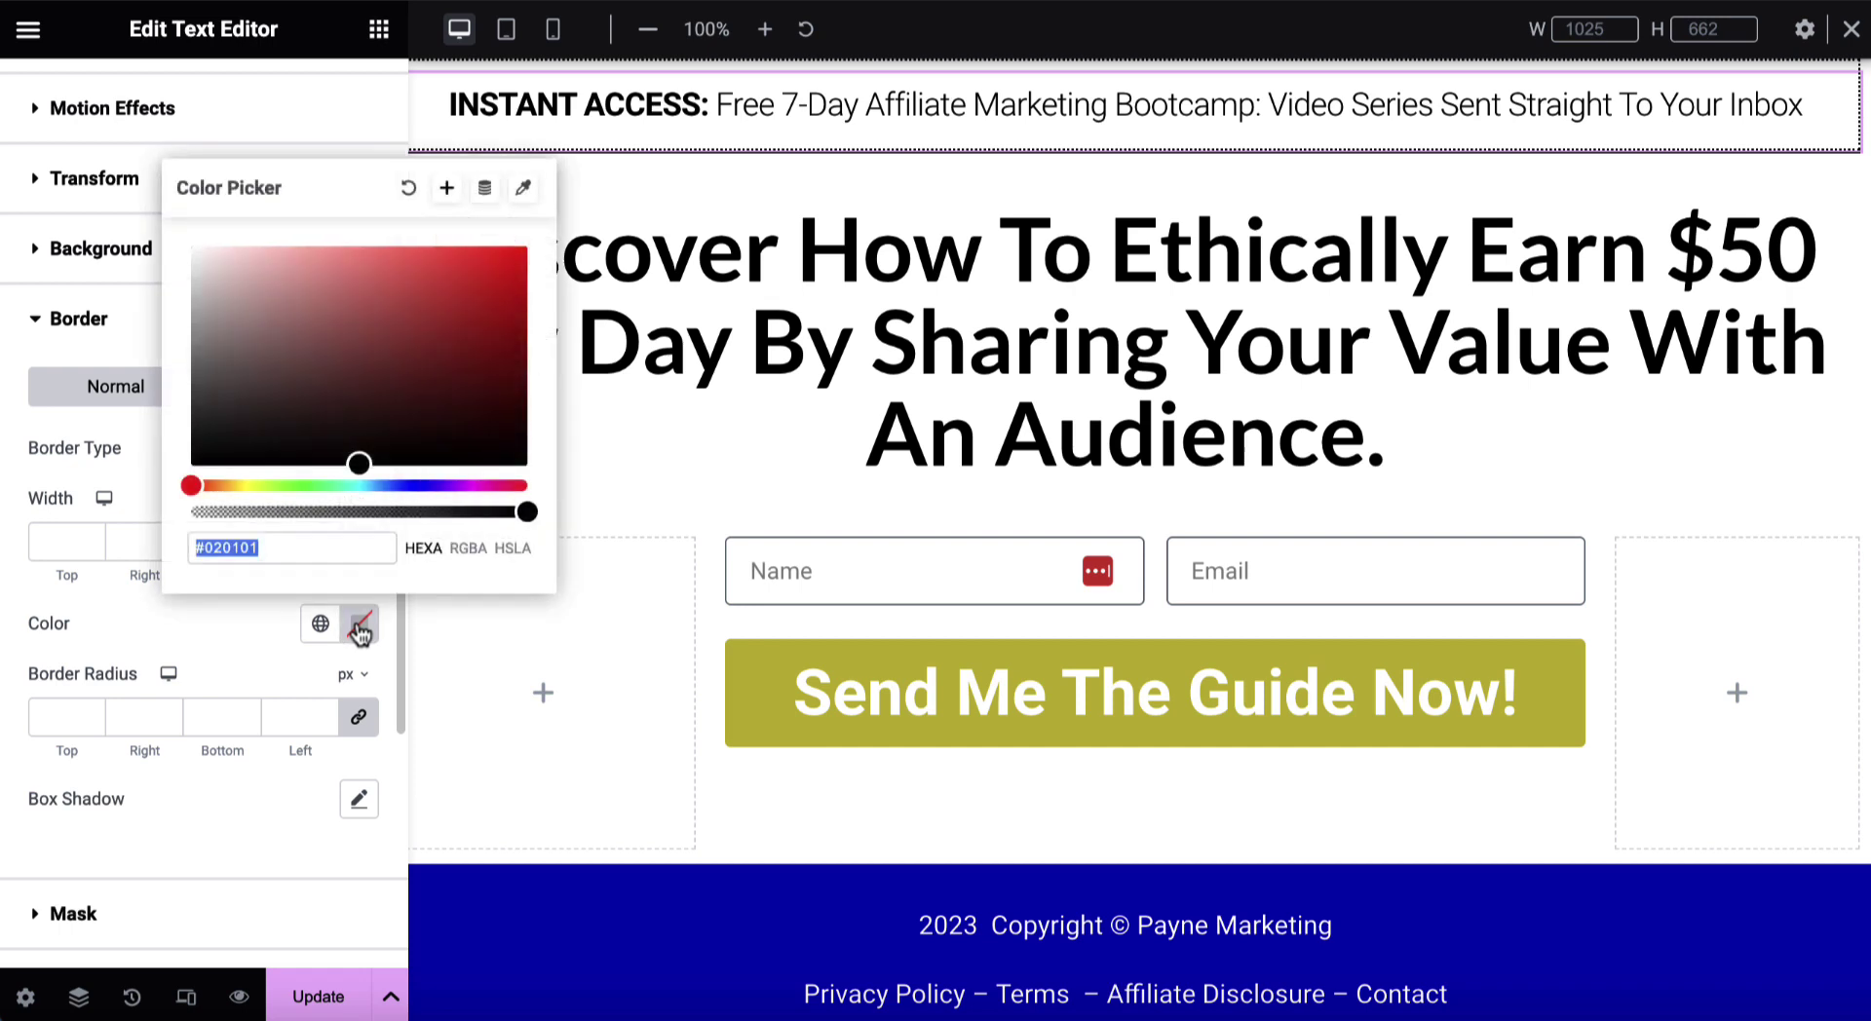
click(506, 277)
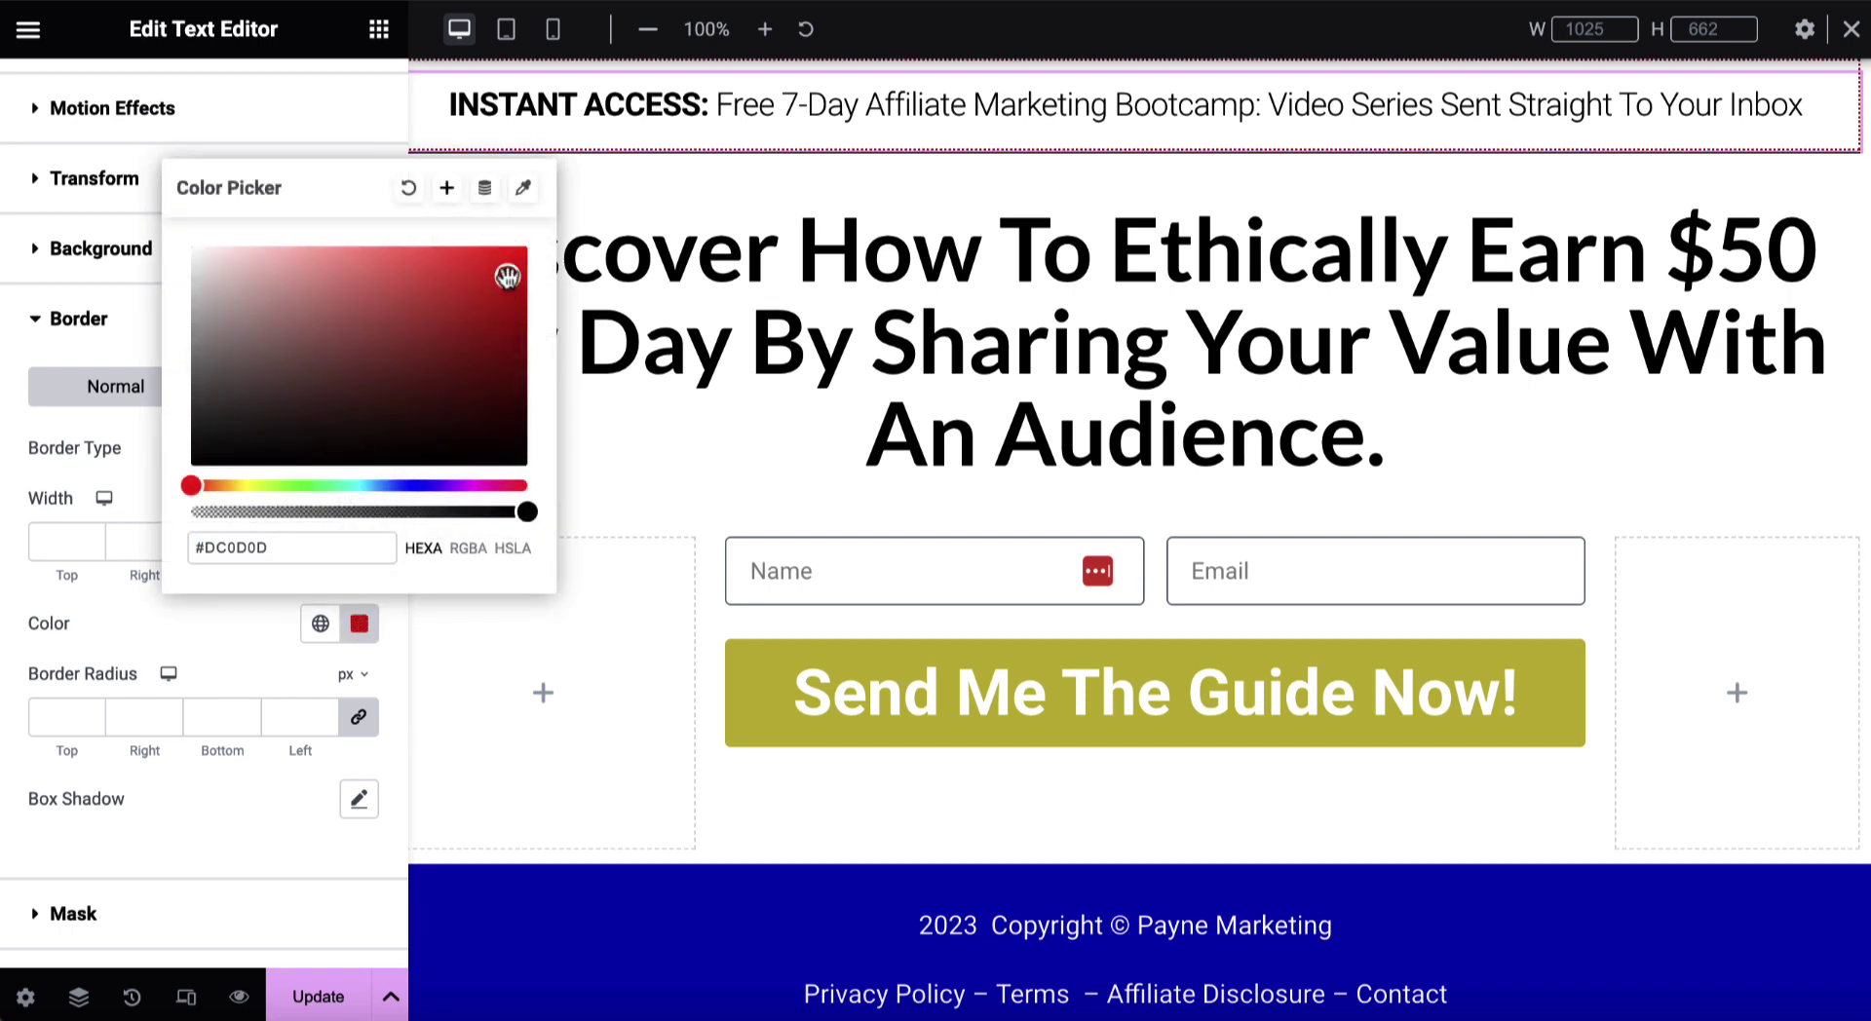
click(203, 670)
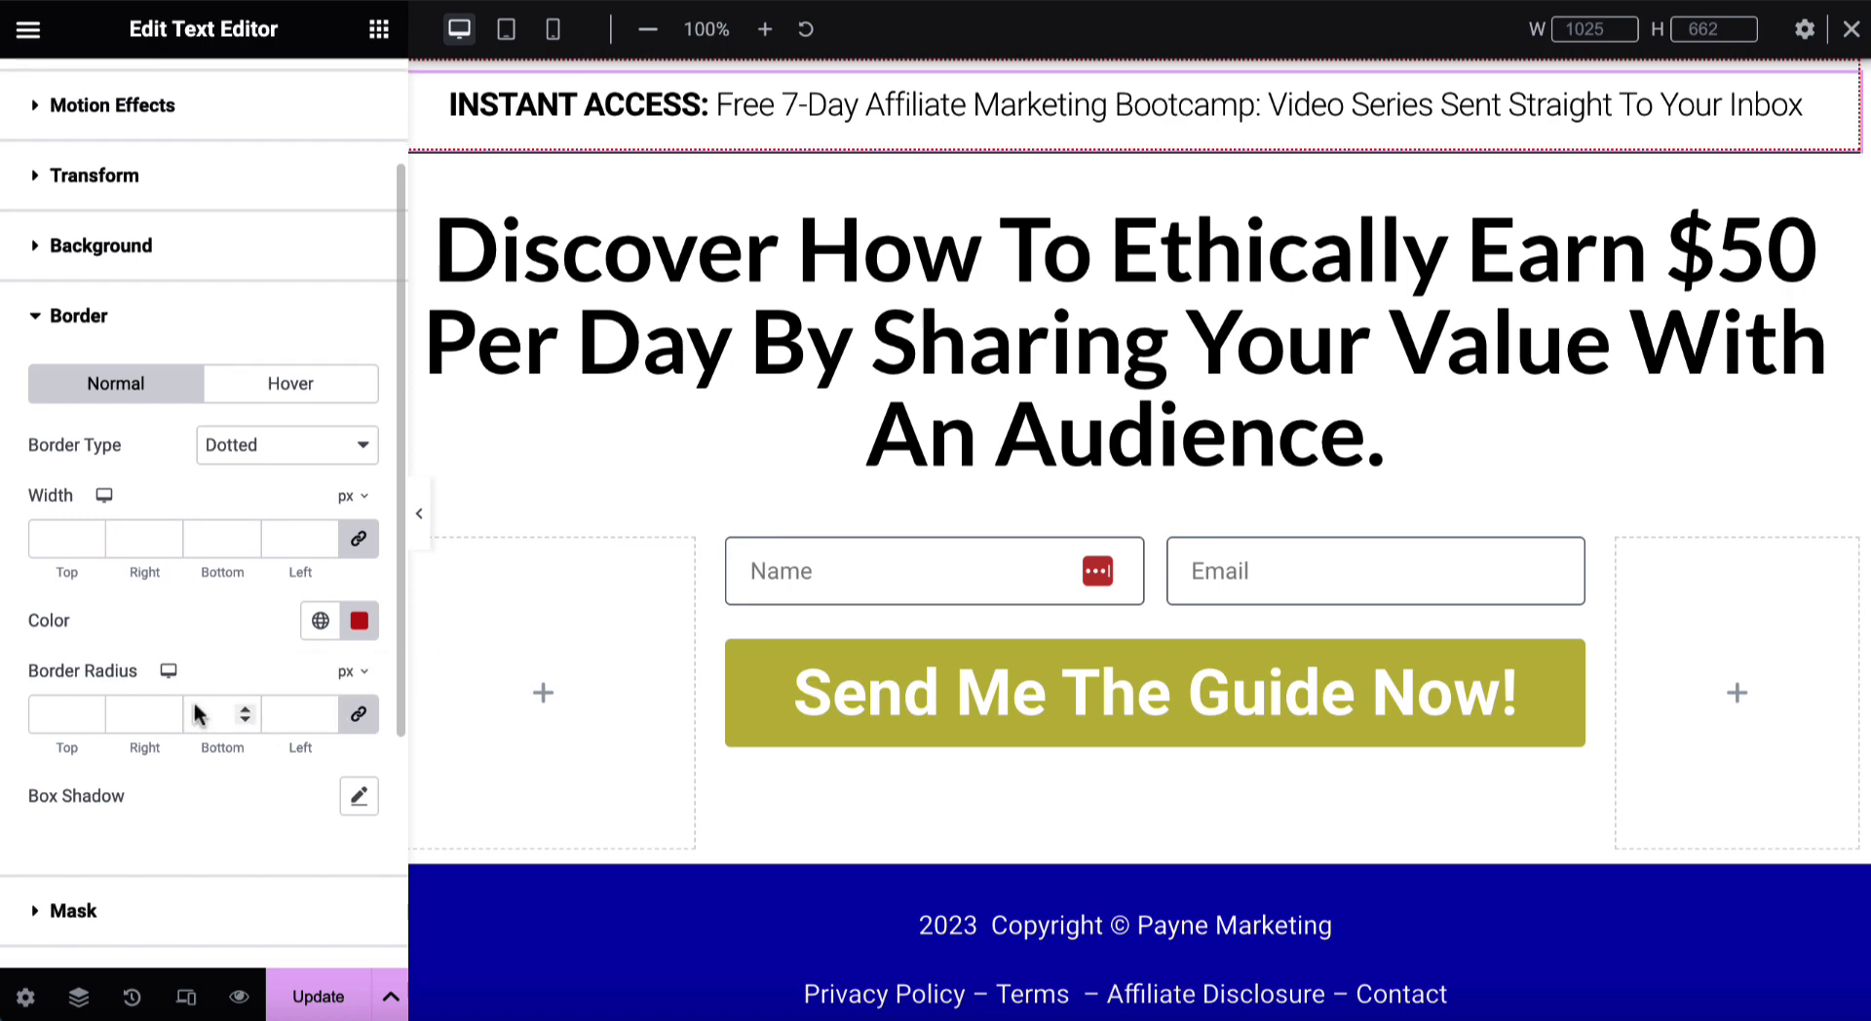
scroll(195, 714, down, 3)
scroll(195, 714, up, 5)
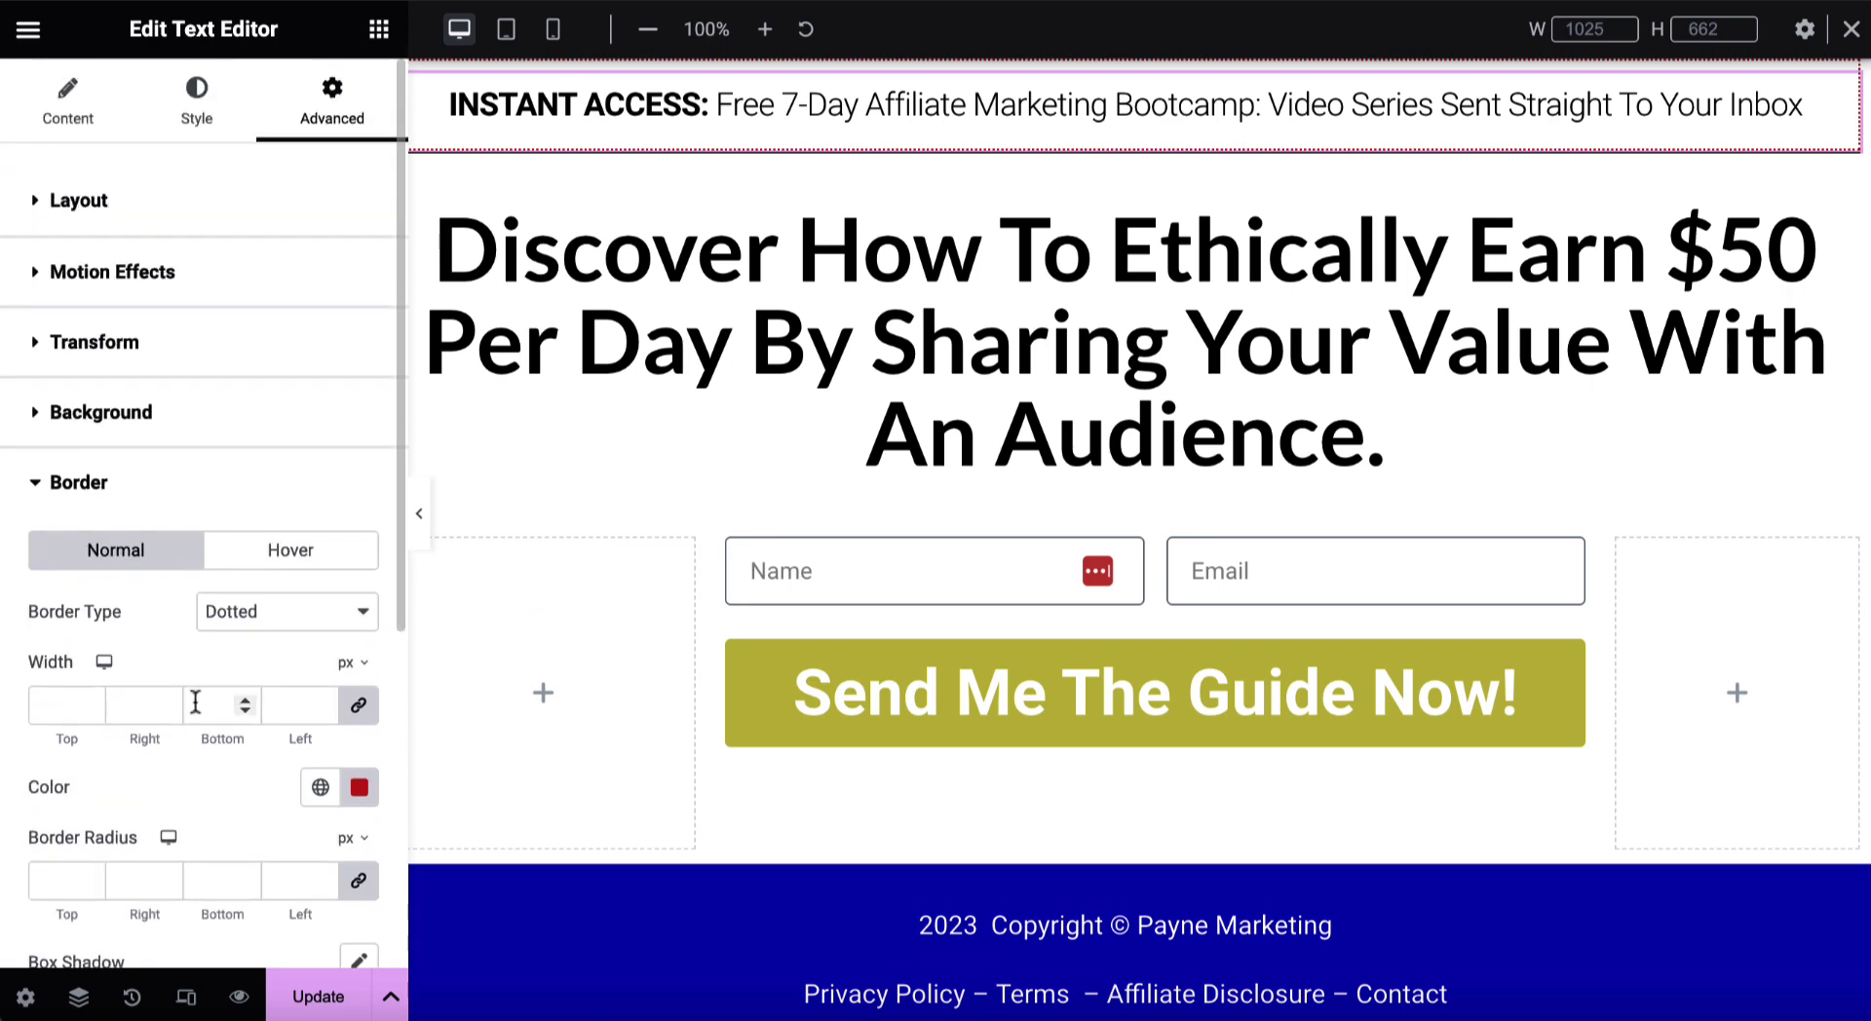
click(39, 484)
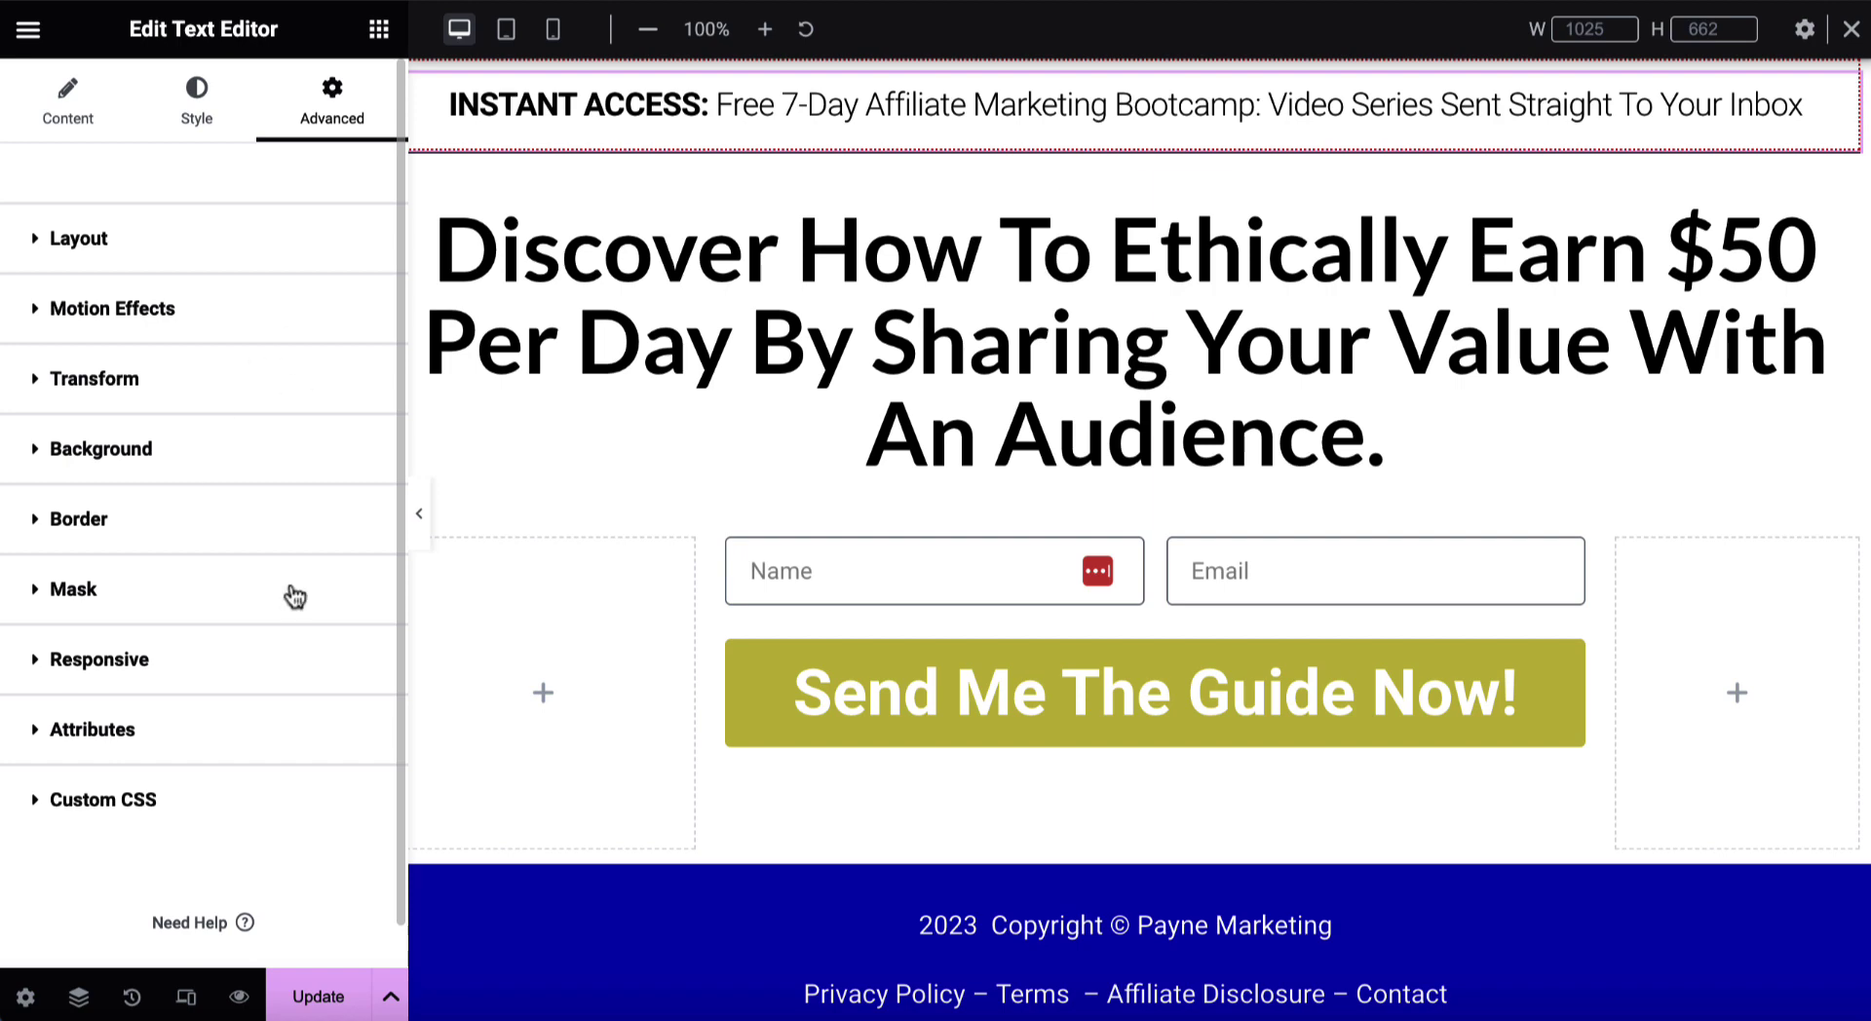
click(320, 995)
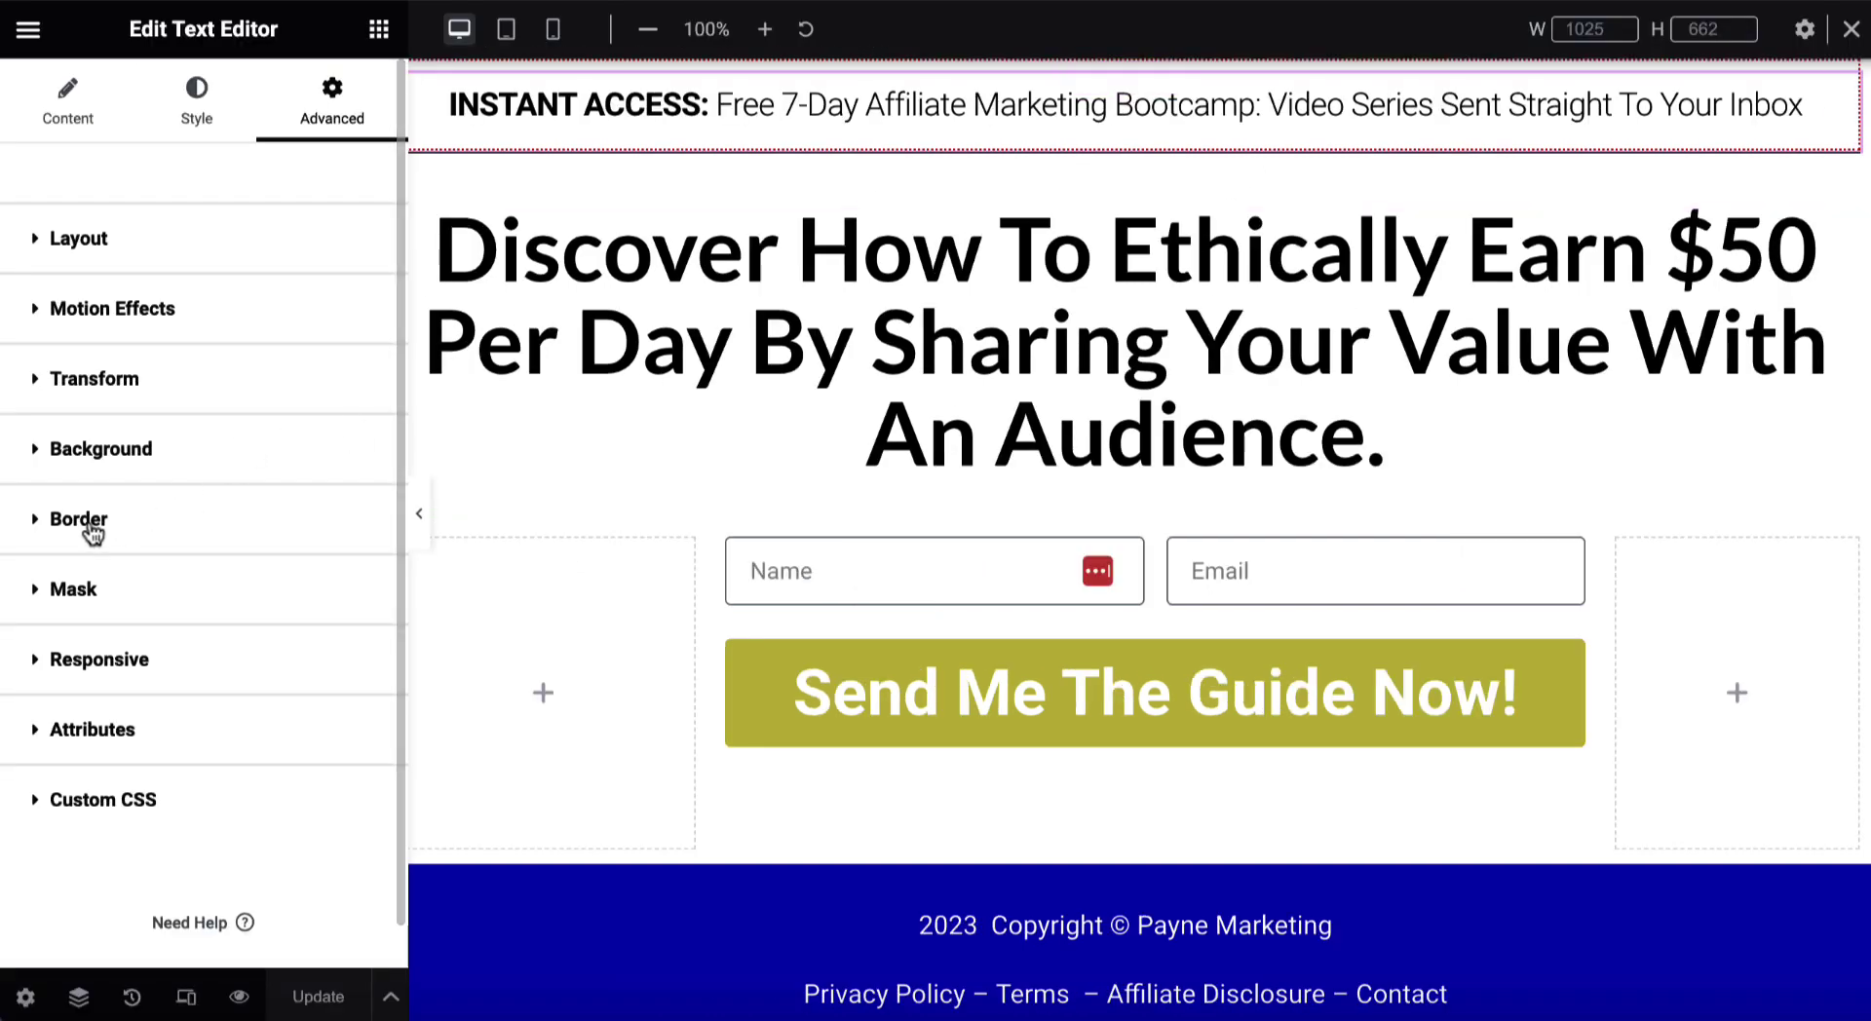
Set the border type of the INSTANT ACCESS text to None
click(90, 526)
click(255, 651)
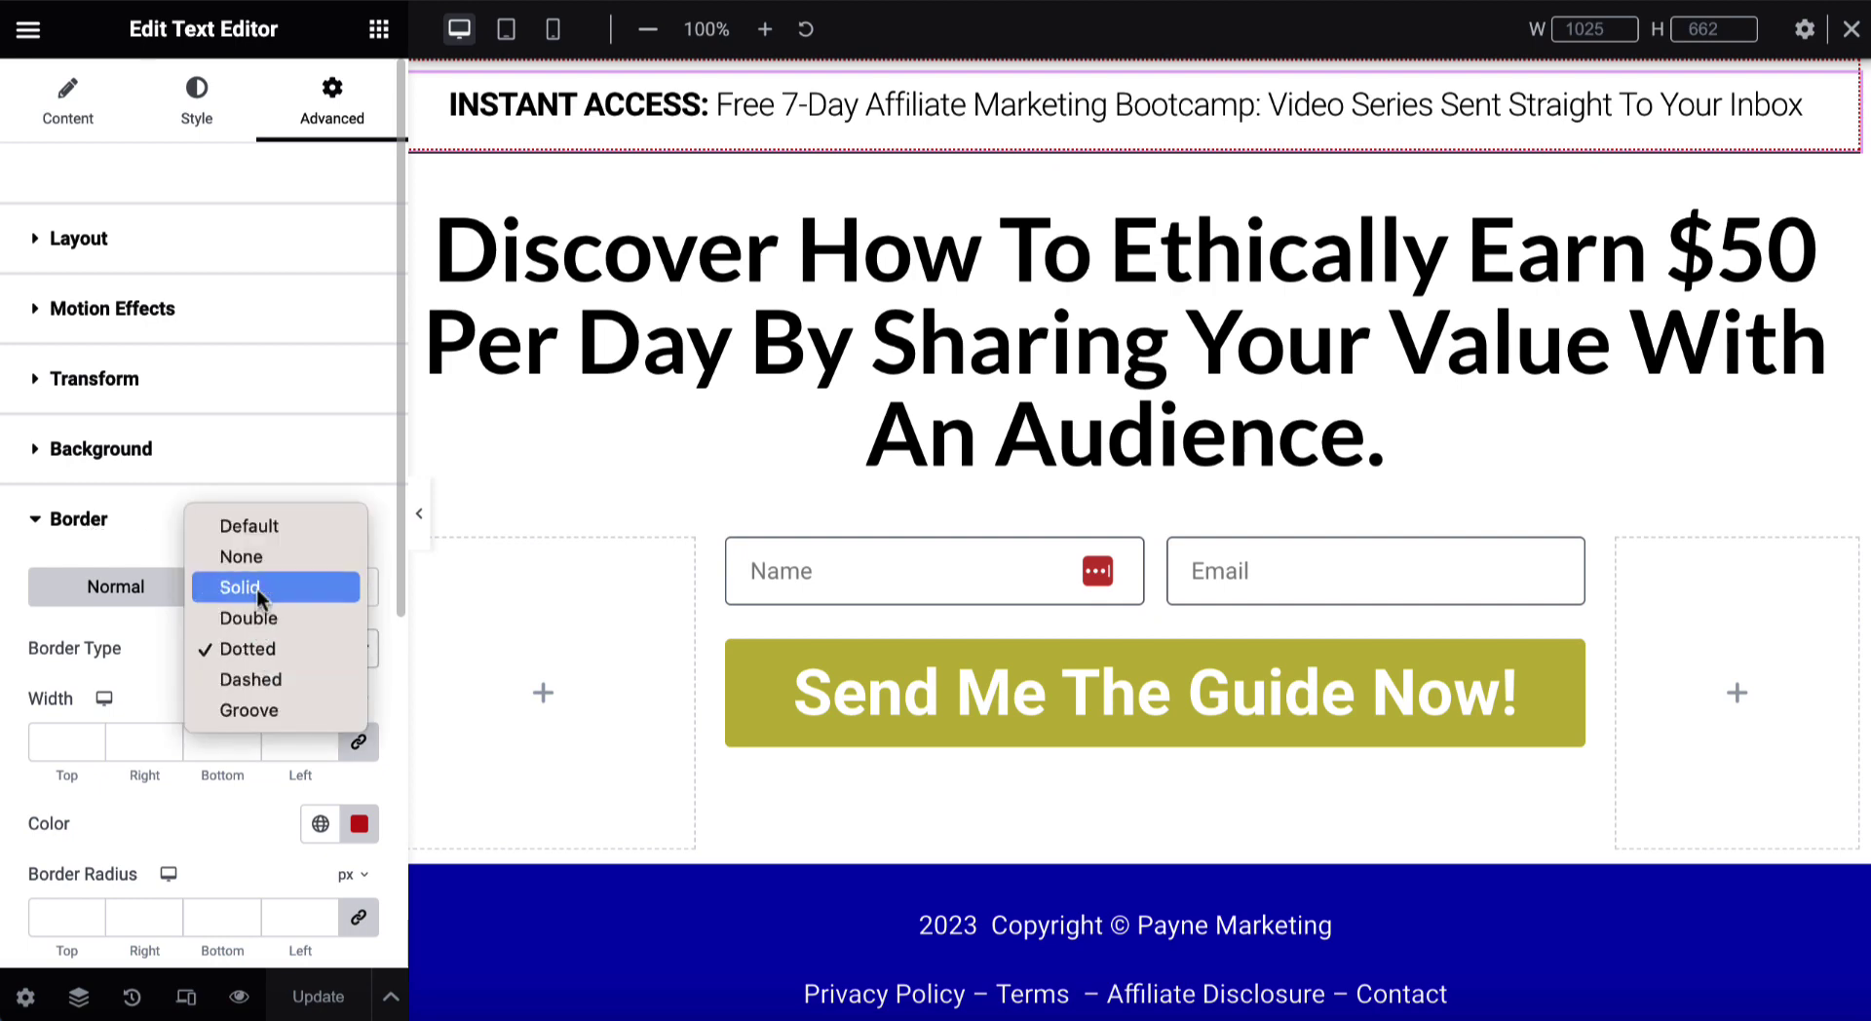
click(257, 556)
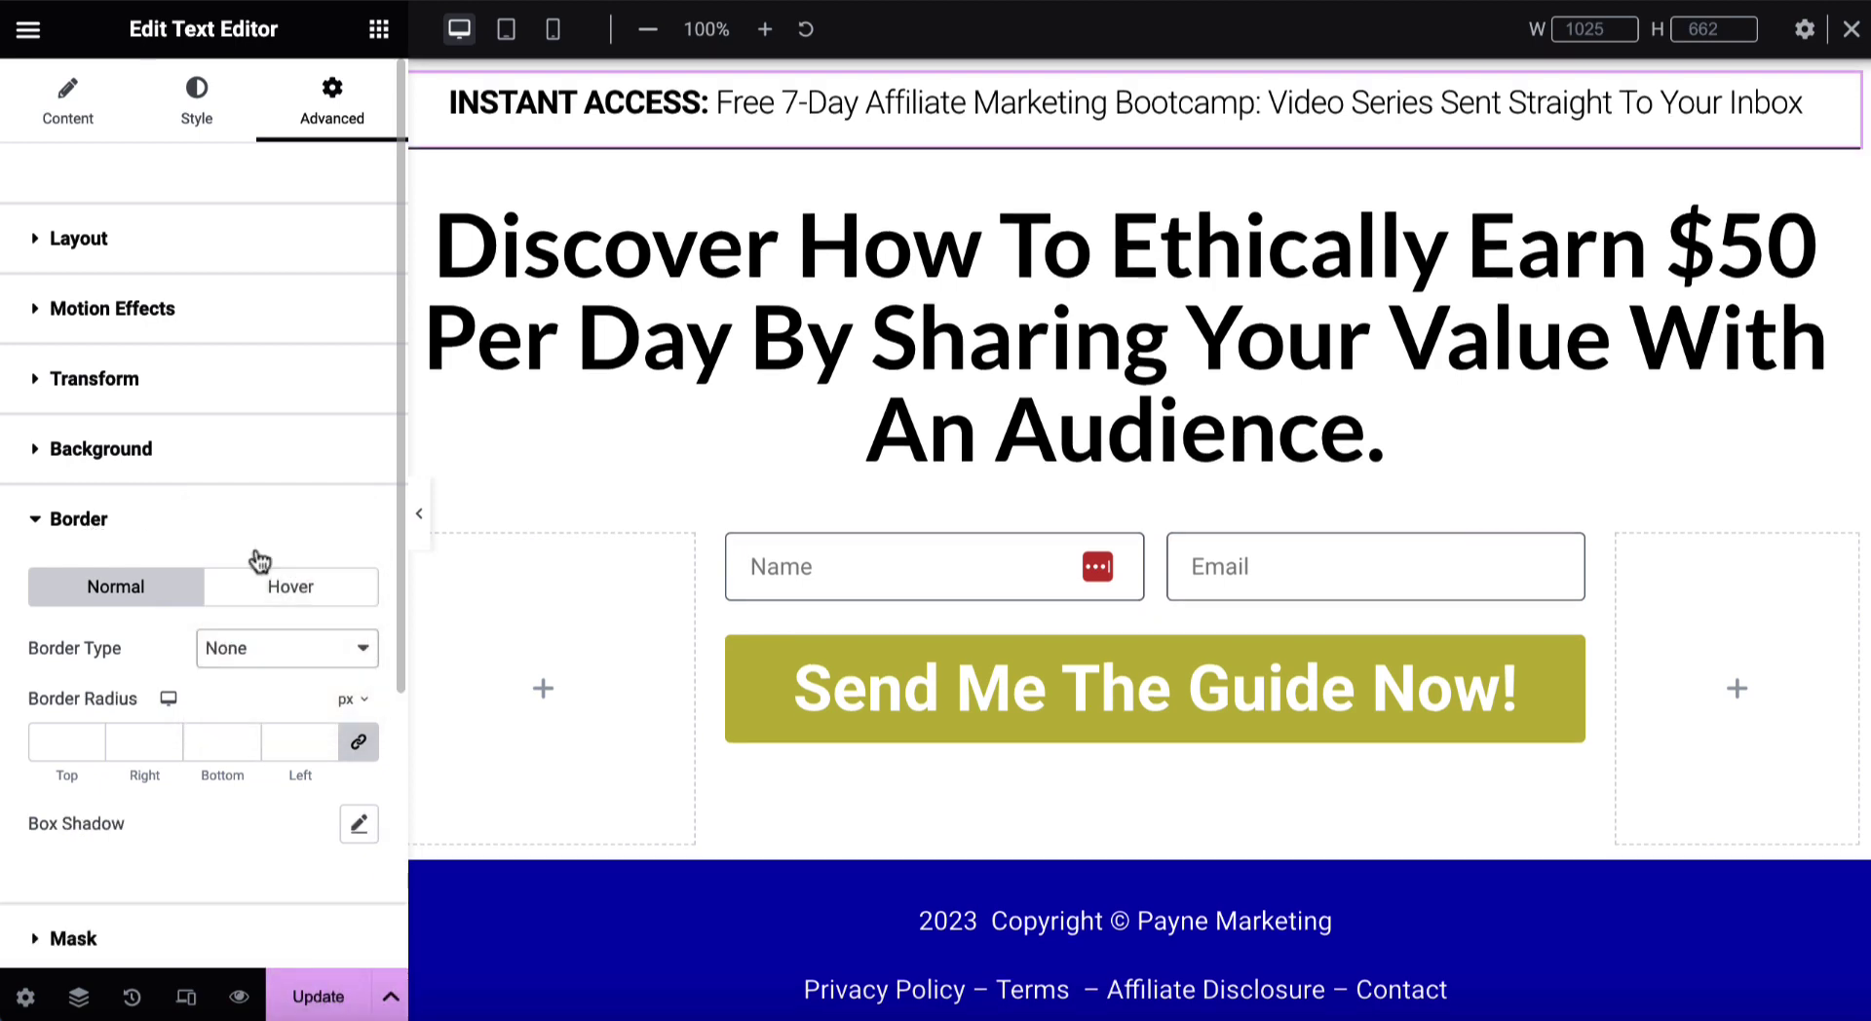
Update the page and look over the published landing page down to its footer
click(315, 994)
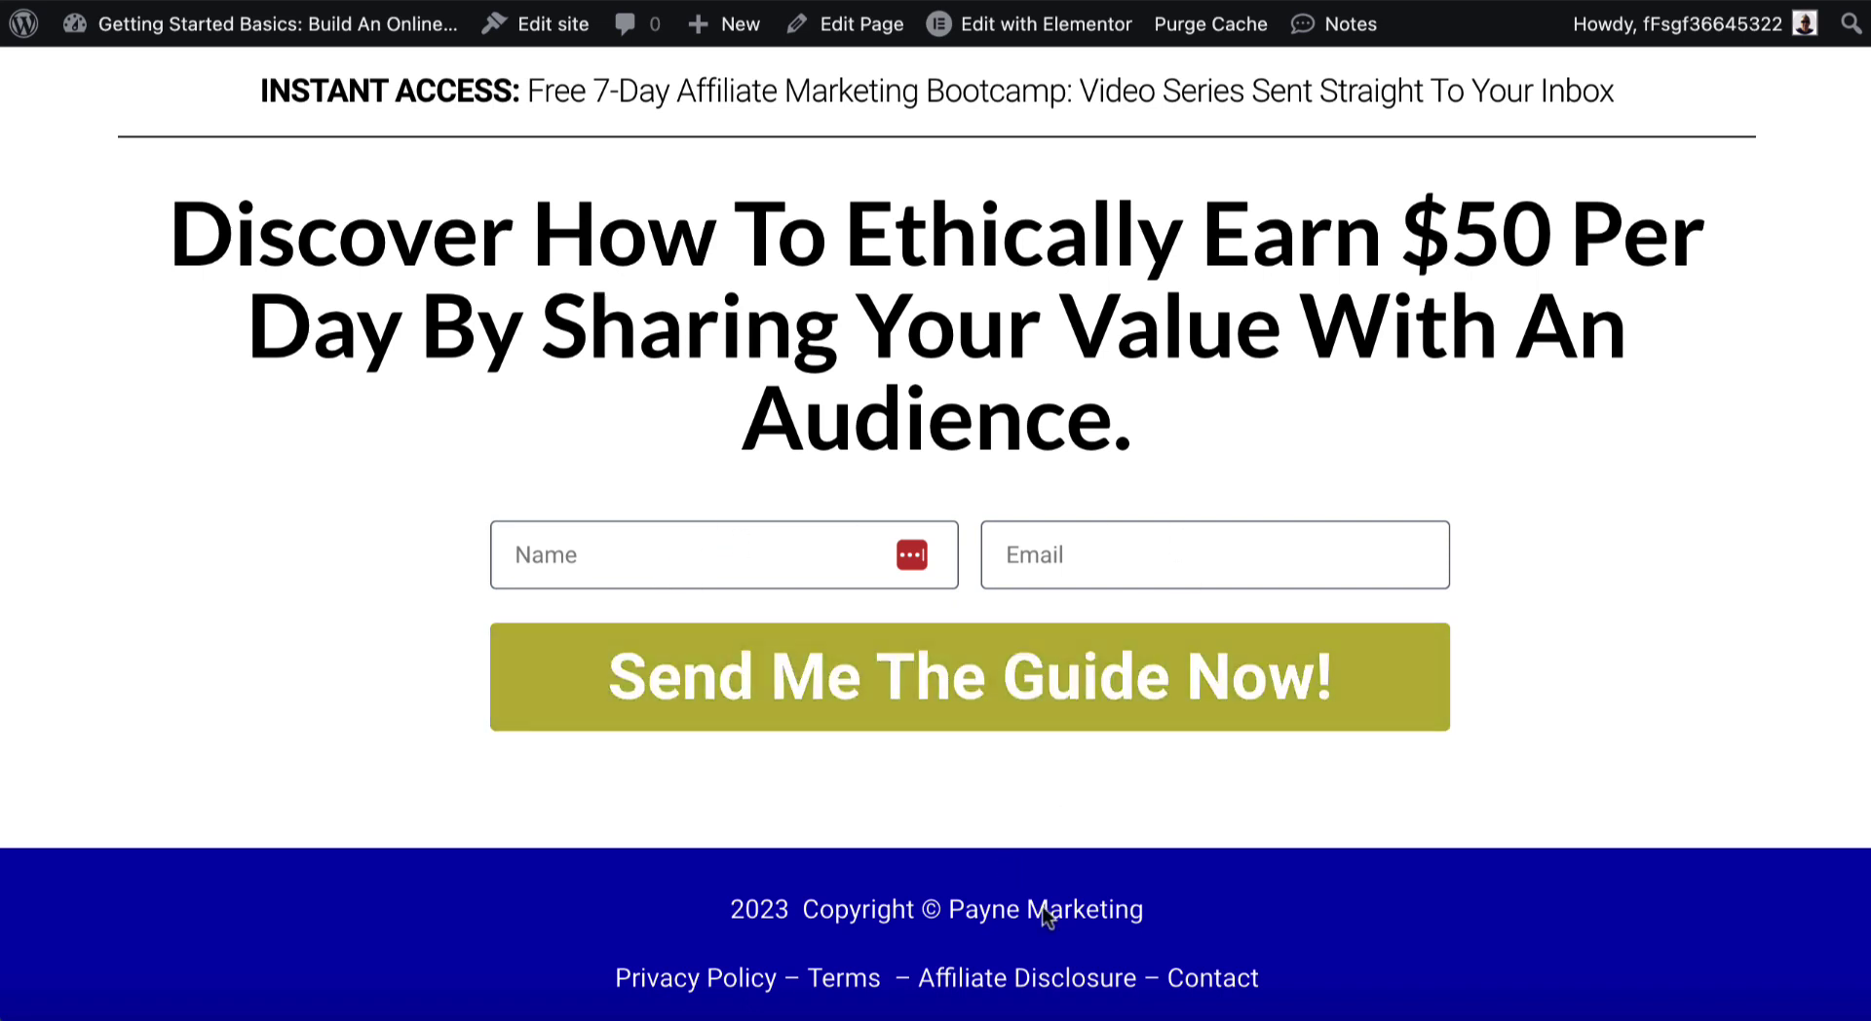
scroll(1054, 673, down, 1)
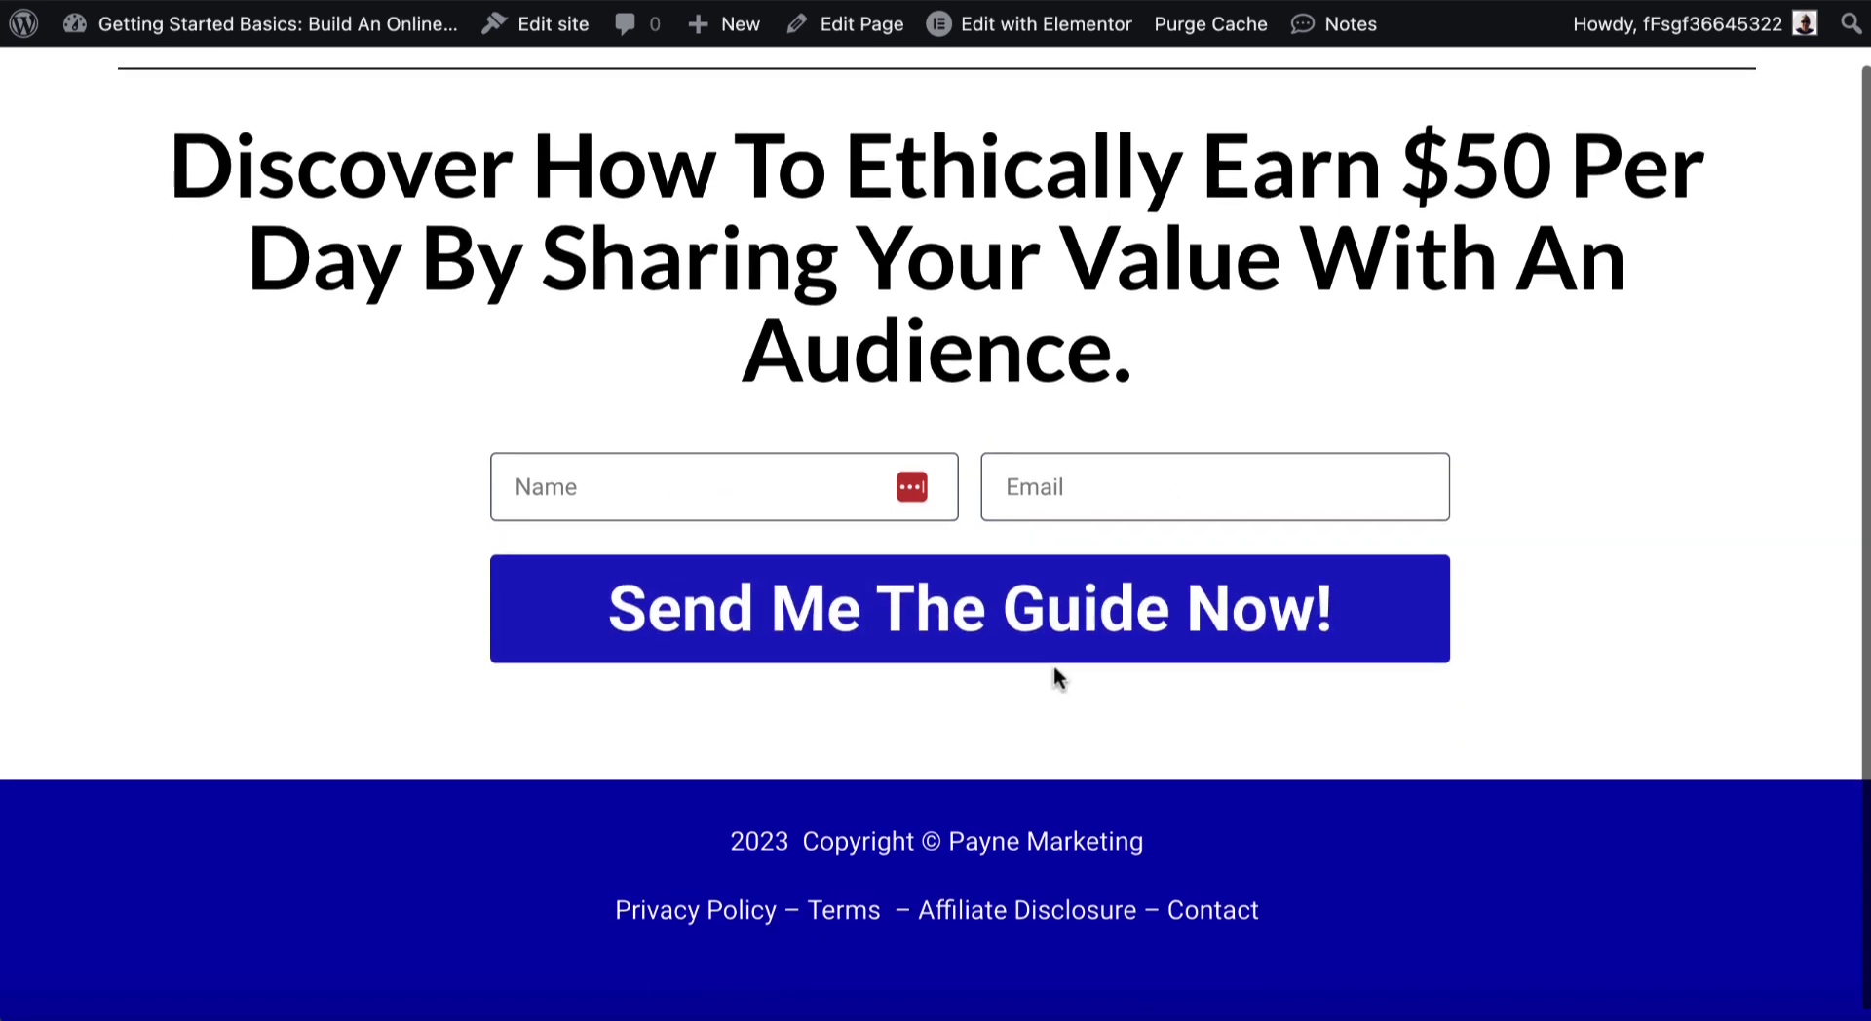